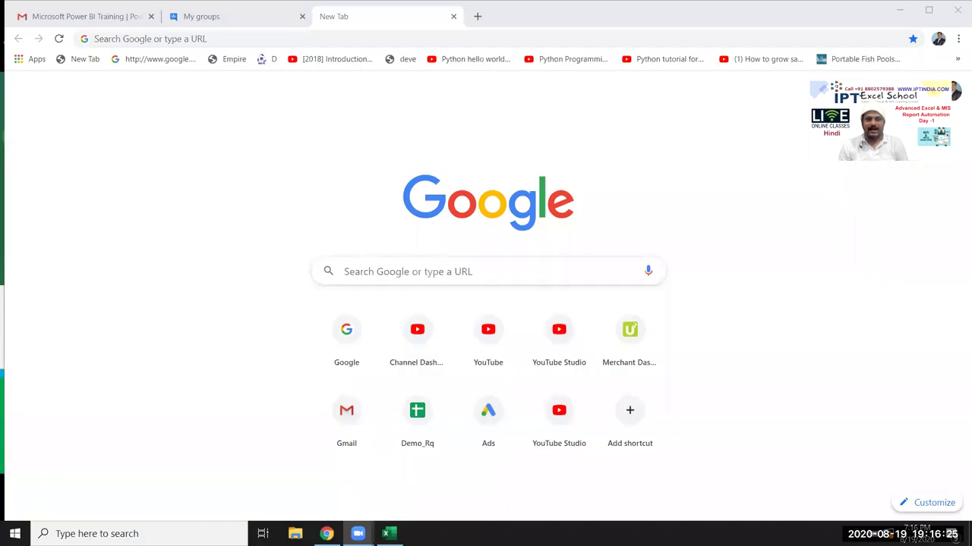
- Abandon the 'custom' address-bar search and return to the Gmail tab
click(175, 39)
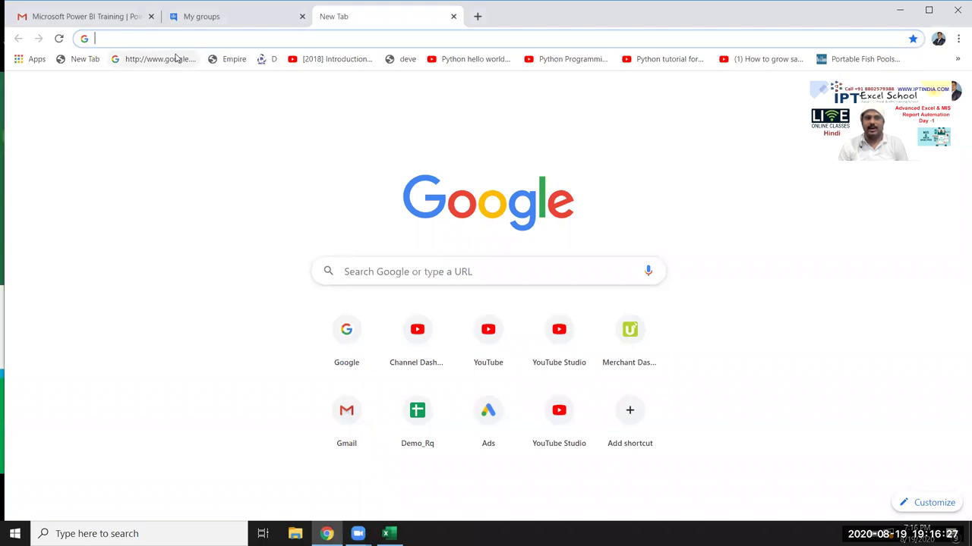
text(cus)
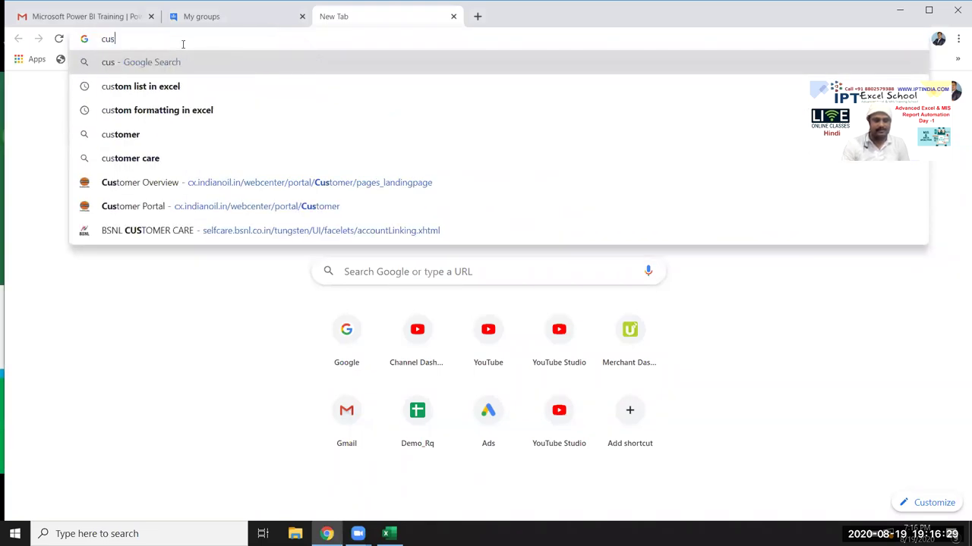
text(tom)
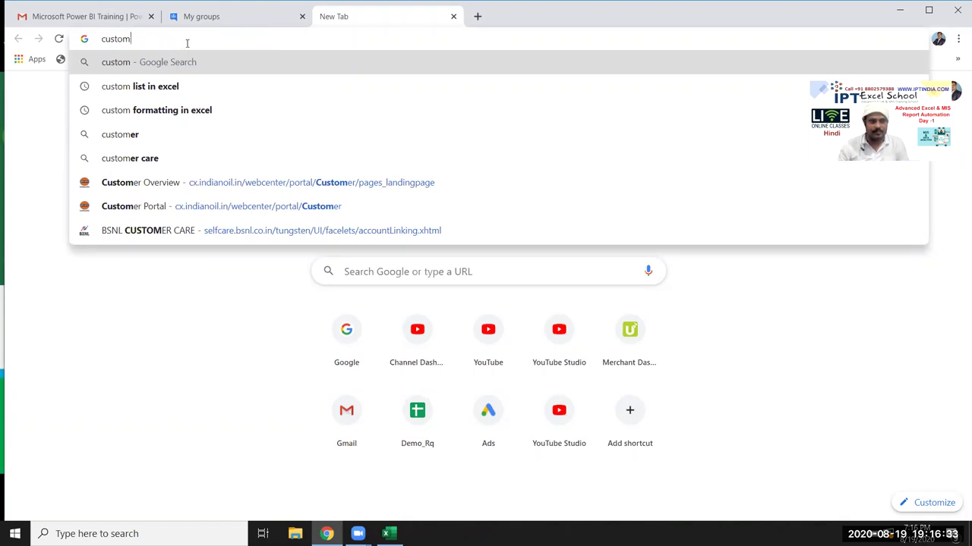
key(Escape)
click(114, 16)
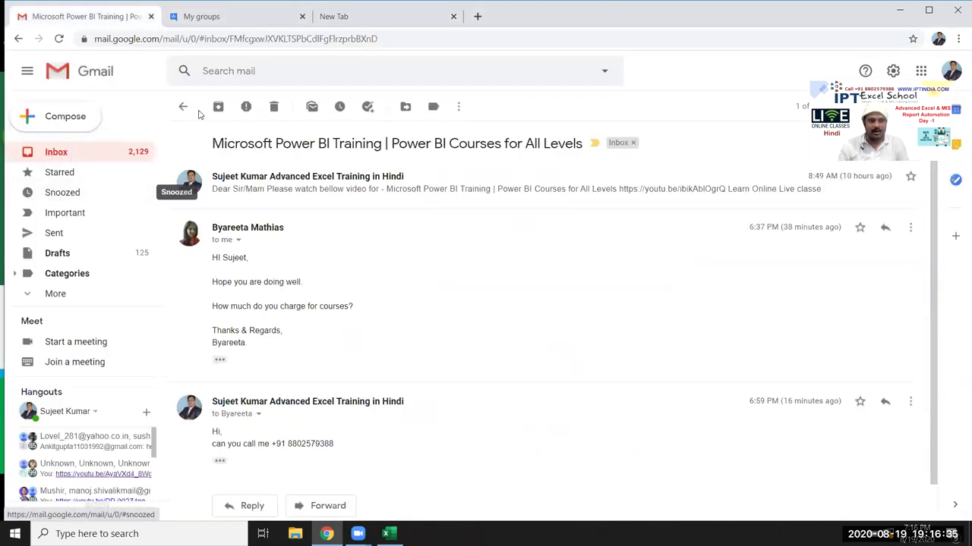
- Search Gmail for 'custom', open the Custom Format Link's support.office.com link, and switch to Excel
click(228, 71)
text(cu)
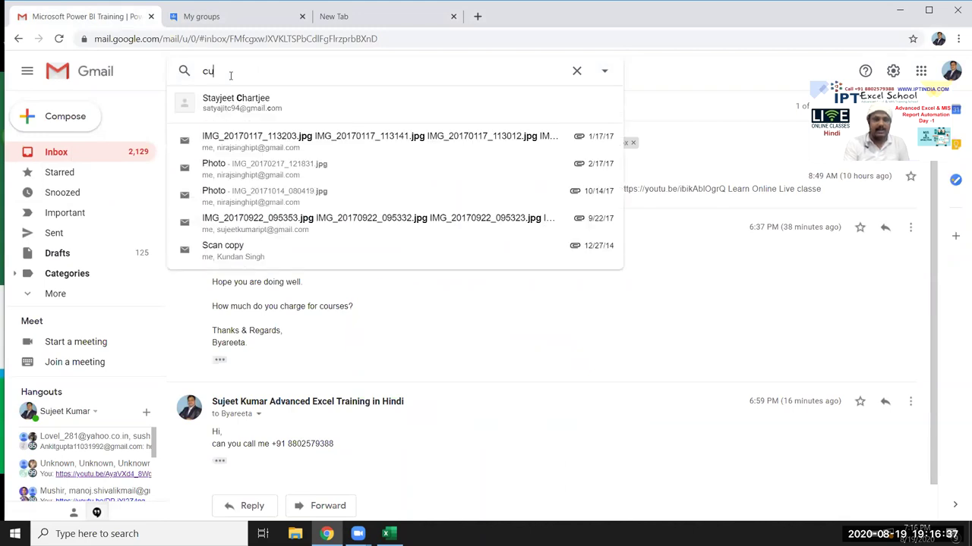
text(stom)
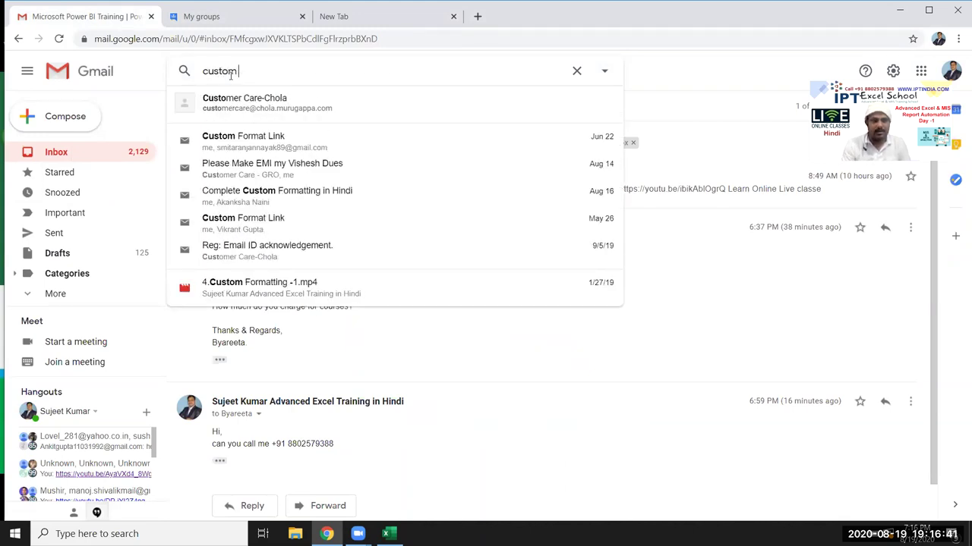
click(289, 136)
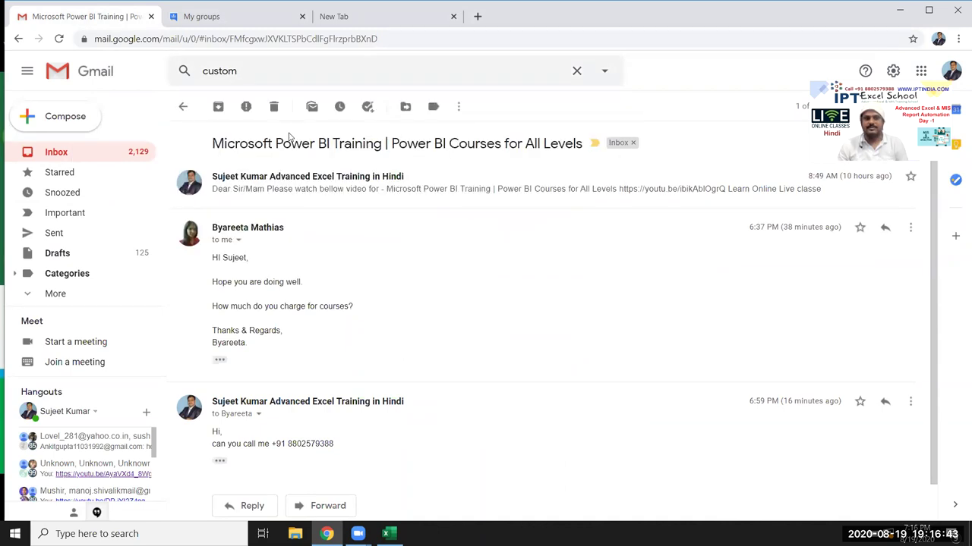
click(321, 207)
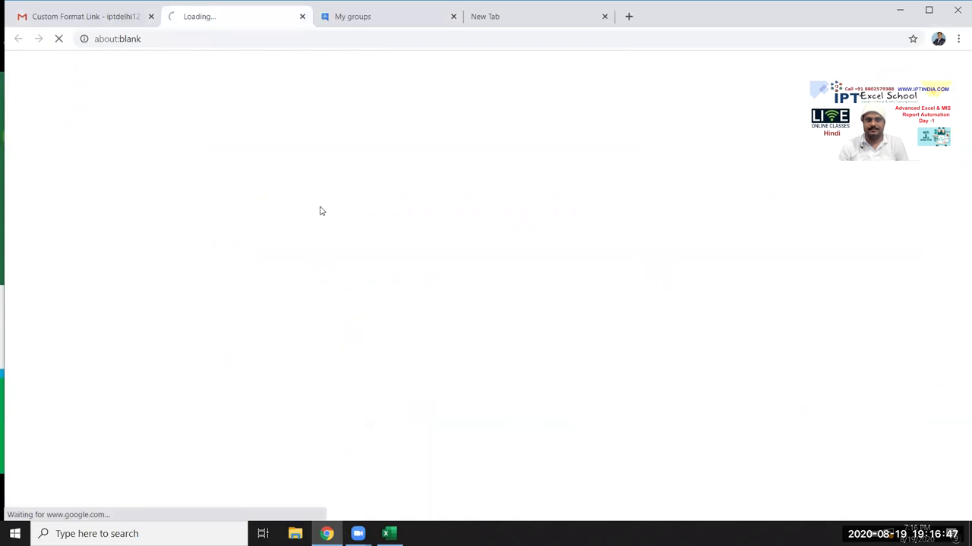
key(alt+Tab)
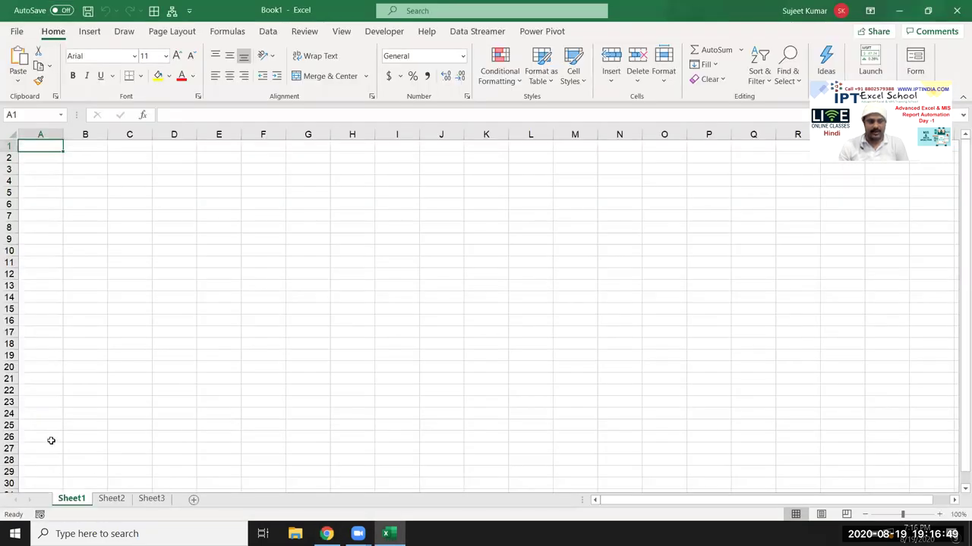
click(81, 189)
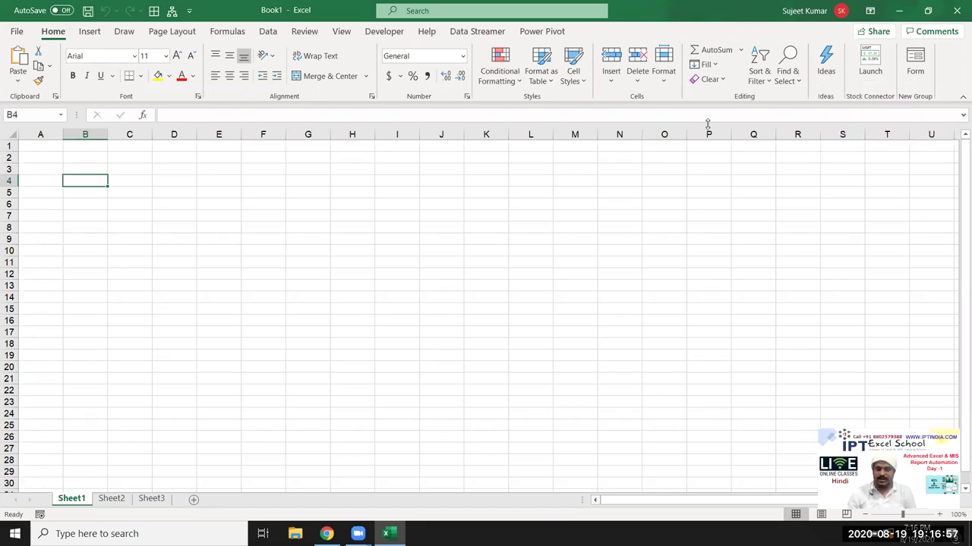
text(1253)
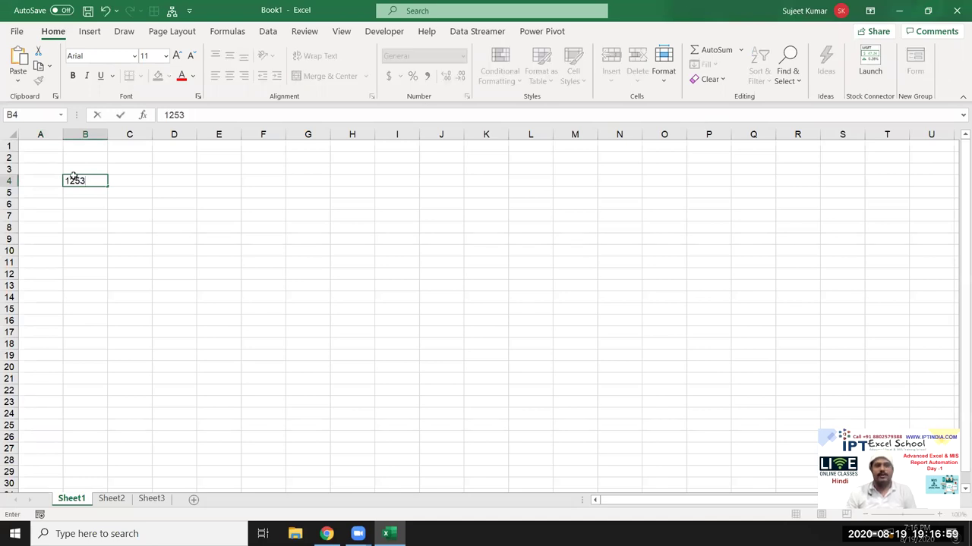
key(Return)
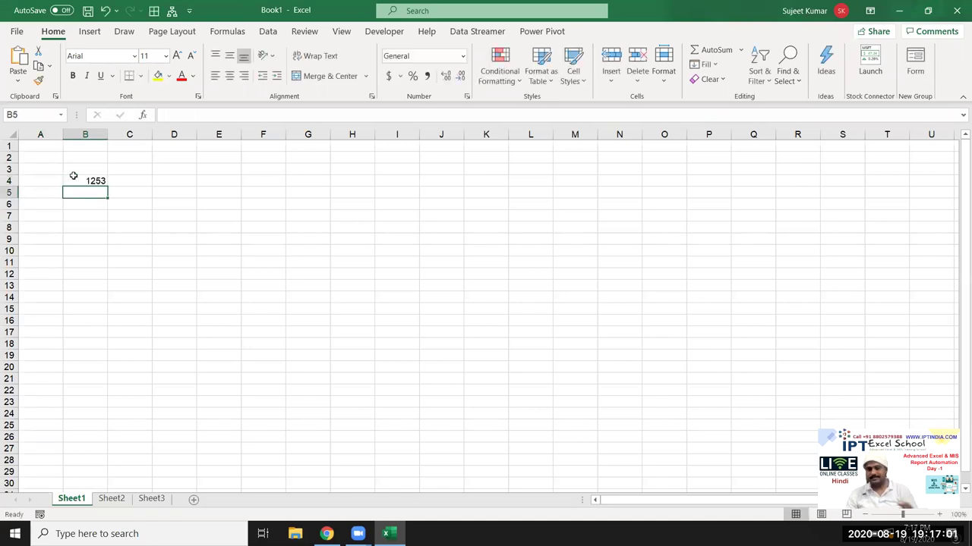
click(76, 177)
key(Delete)
key(Up)
key(Up)
key(Up)
key(Left)
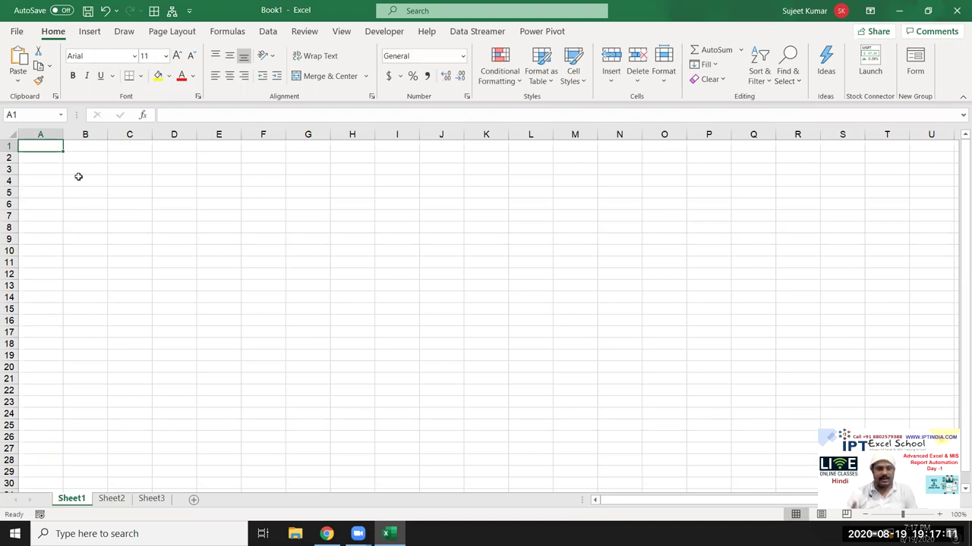
- Enter the Chq header in A1 and try entering 0015465 with leading zeros in A2
text(Chq)
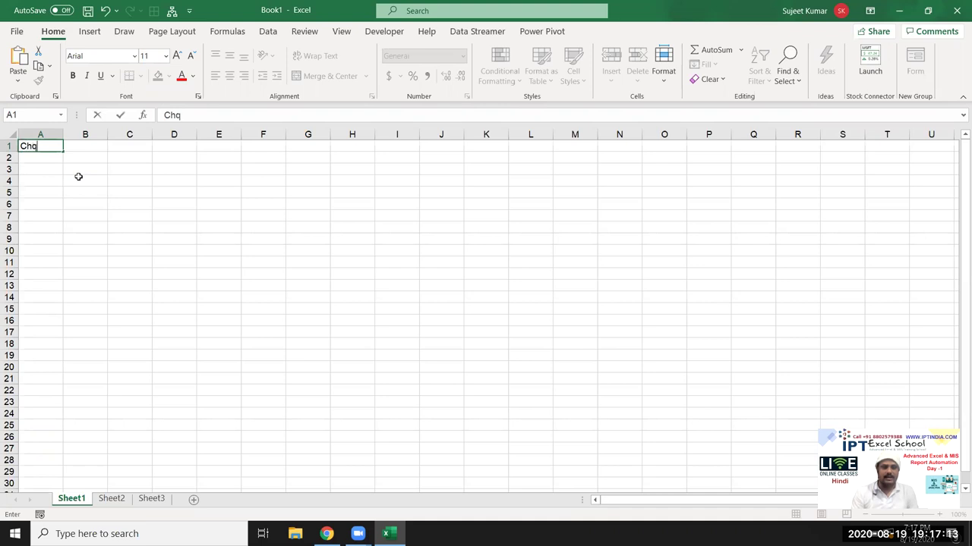
key(Return)
ctrl+scroll(85, 178, up, 4)
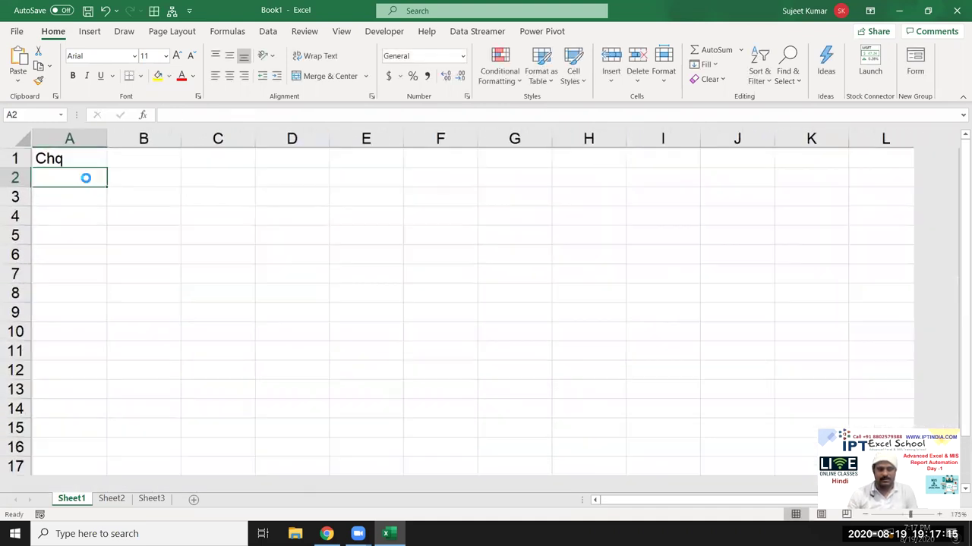
ctrl+scroll(86, 178, up, 3)
text(0015465)
key(Return)
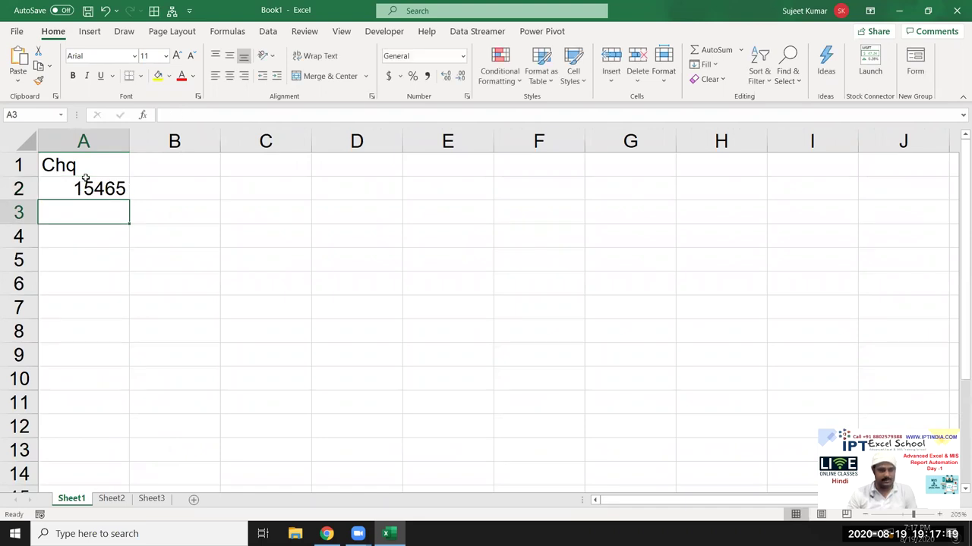
click(86, 179)
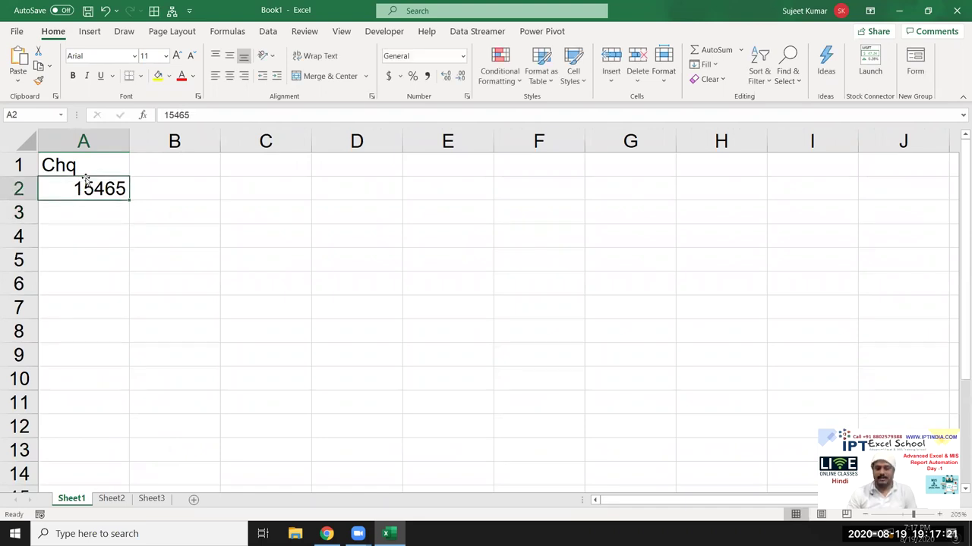
key(Delete)
text(15)
key(Escape)
text('0015)
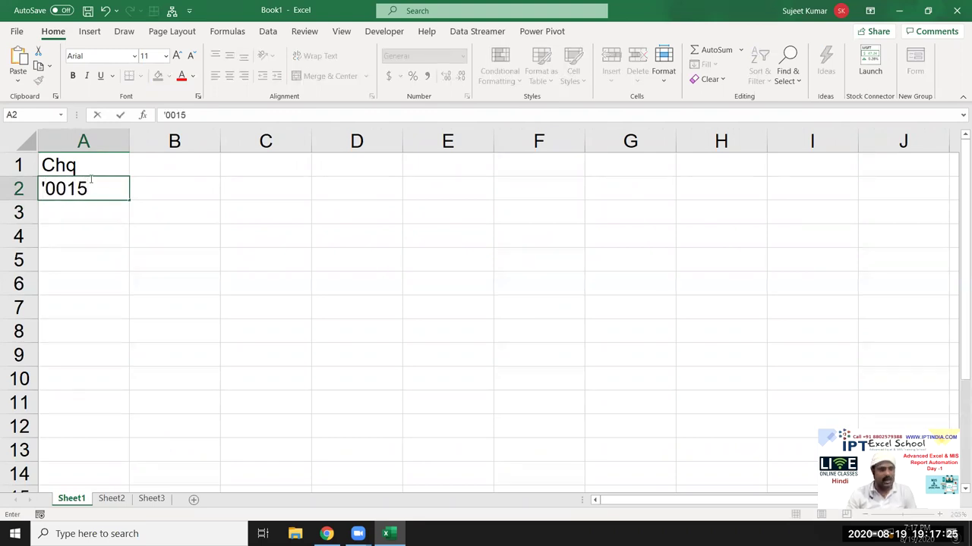
key(Escape)
- Enter cheque numbers 155, 66, 215, 6321 and 15421 in A2:A6 and select them
text(155)
key(Return)
text(66)
key(Return)
text(215)
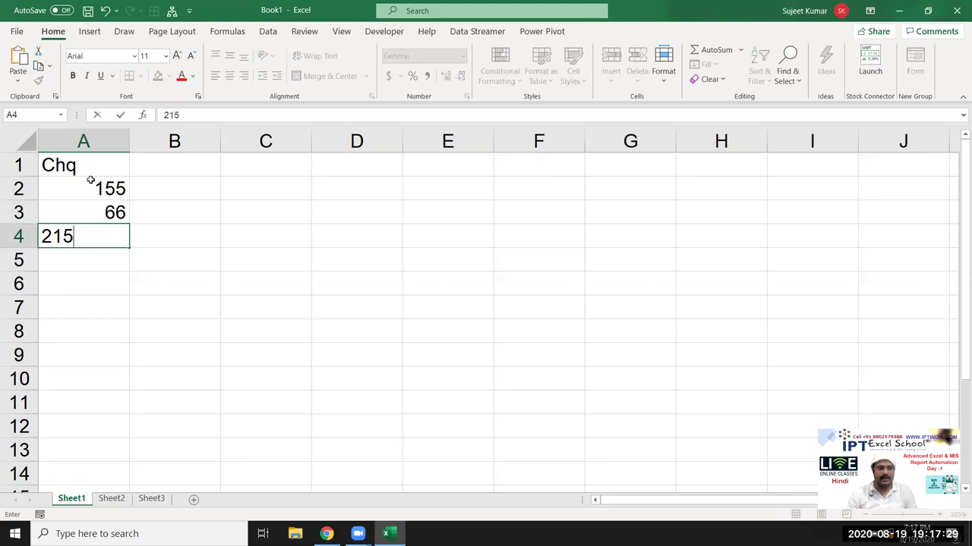
key(Return)
text(6321)
key(Return)
text(15421)
key(Return)
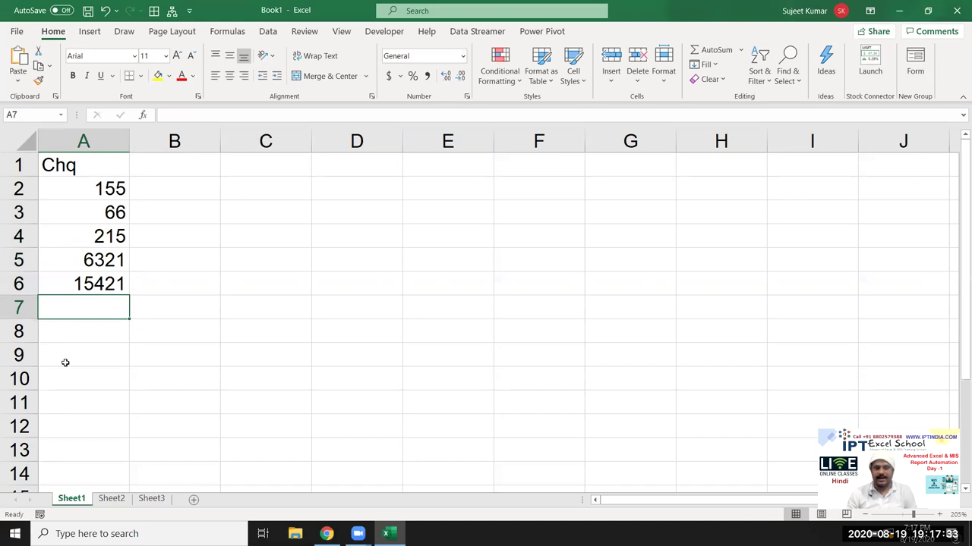
drag(89, 285, 102, 197)
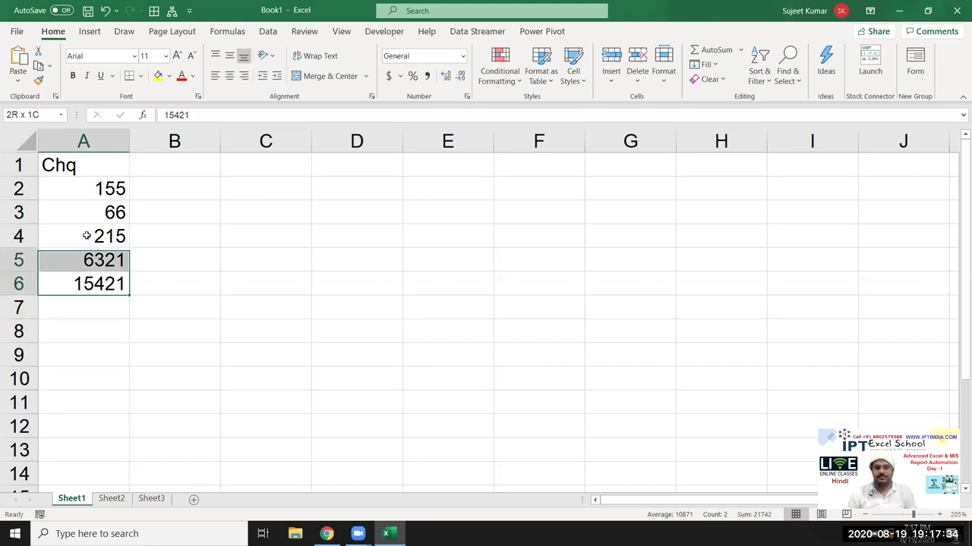
- Apply the custom number format 000000 to A2:A6 through Format Cells
right_click(102, 198)
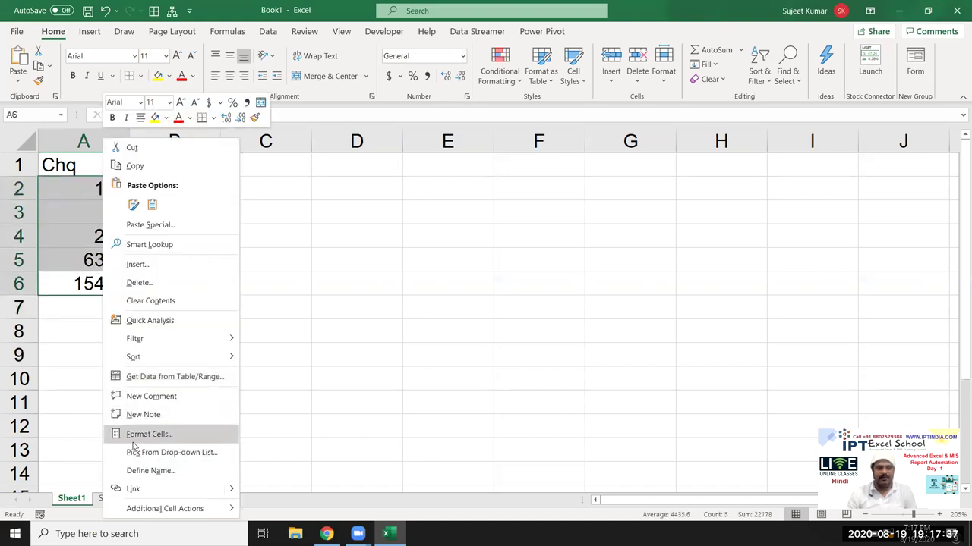
key(Escape)
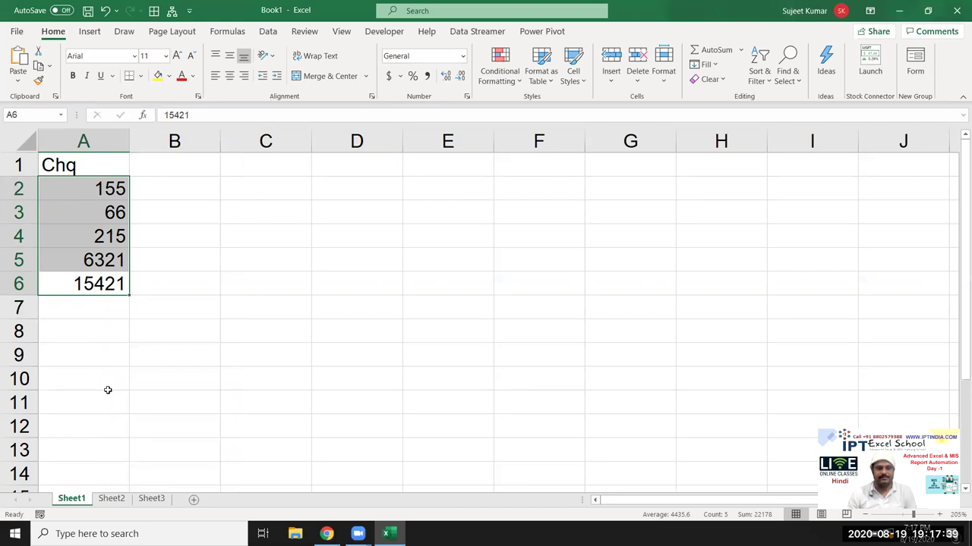
key(ctrl+1)
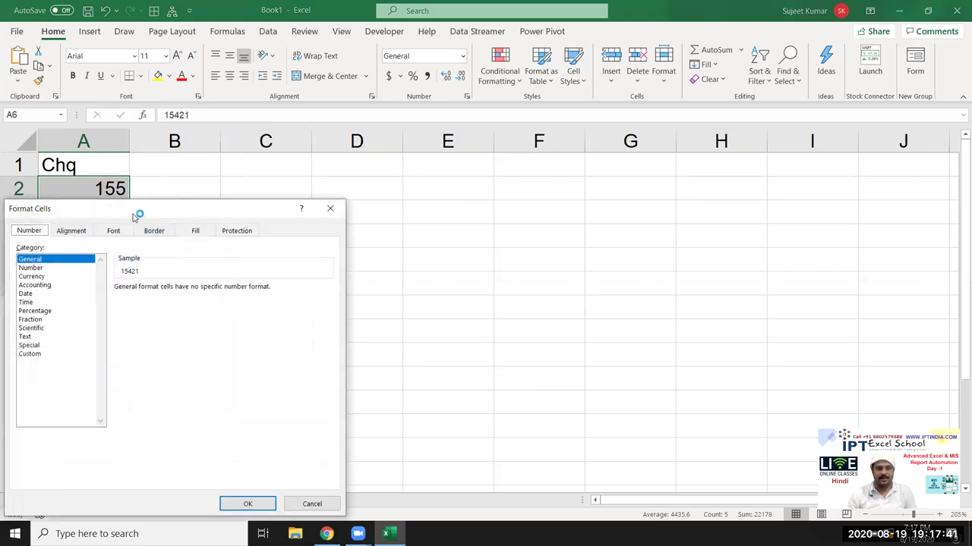
click(228, 309)
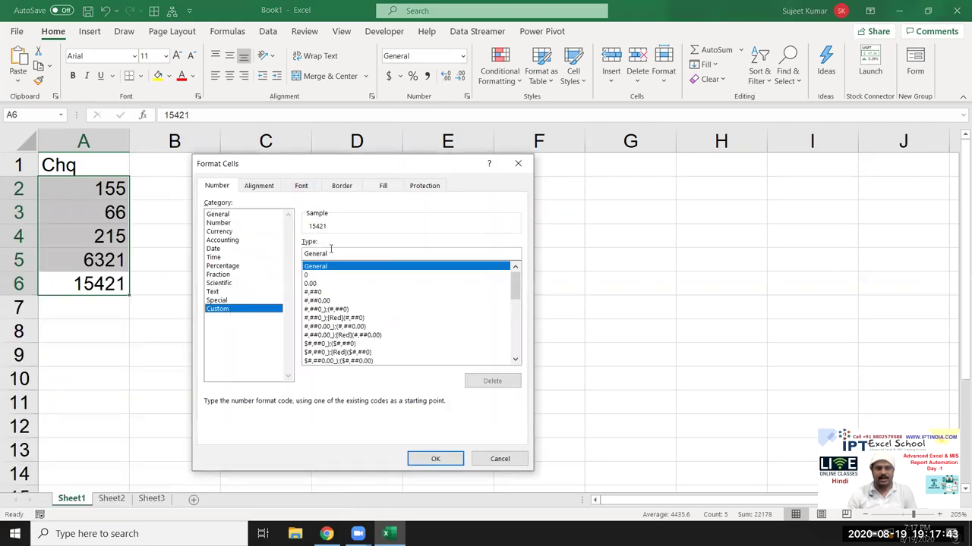
double_click(331, 253)
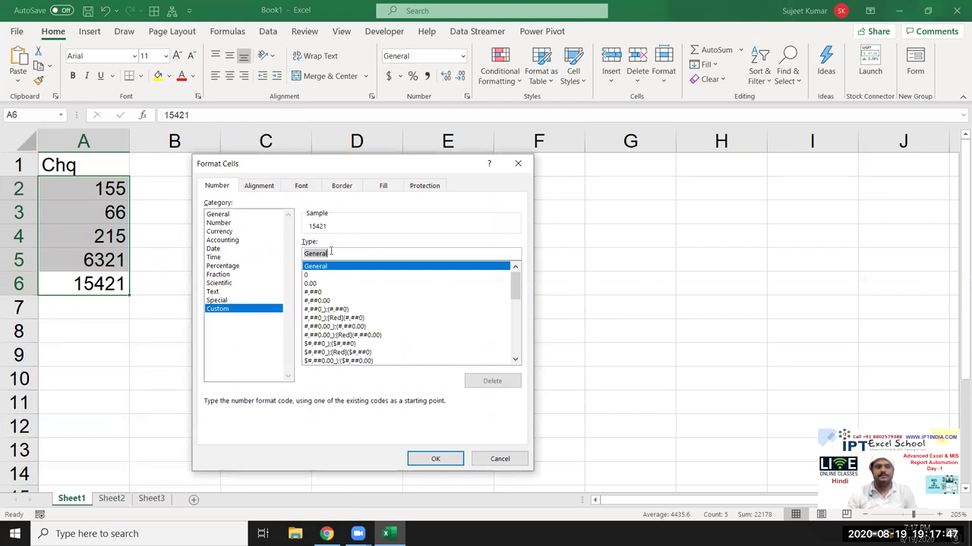
text(000000)
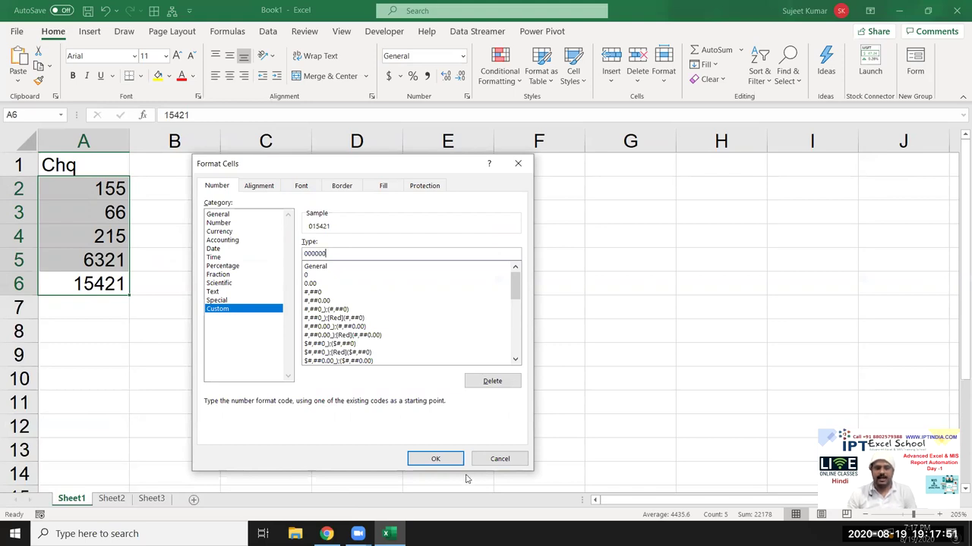
click(435, 460)
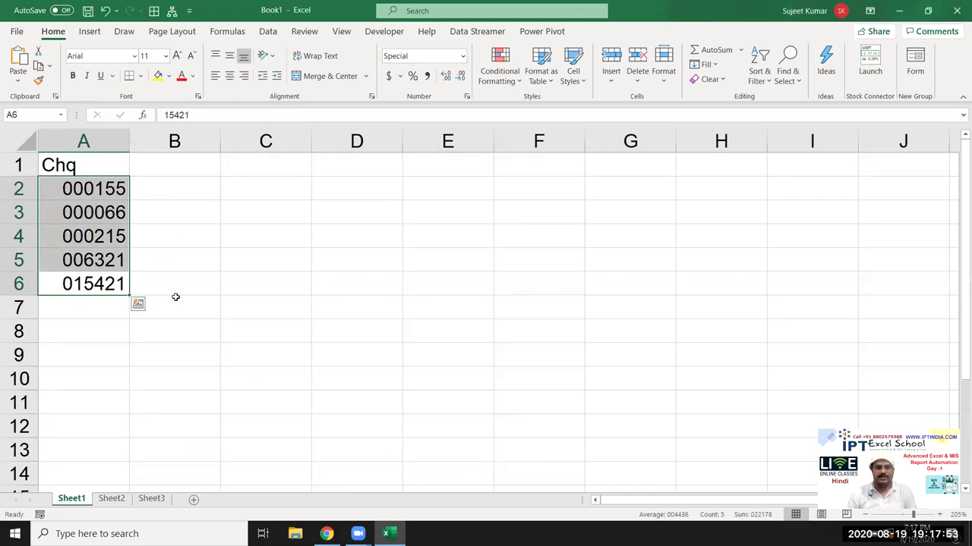
- Check the padded cheque numbers such as 006321 and 015421 in A5 and A6
click(85, 260)
click(89, 284)
drag(88, 284, 100, 195)
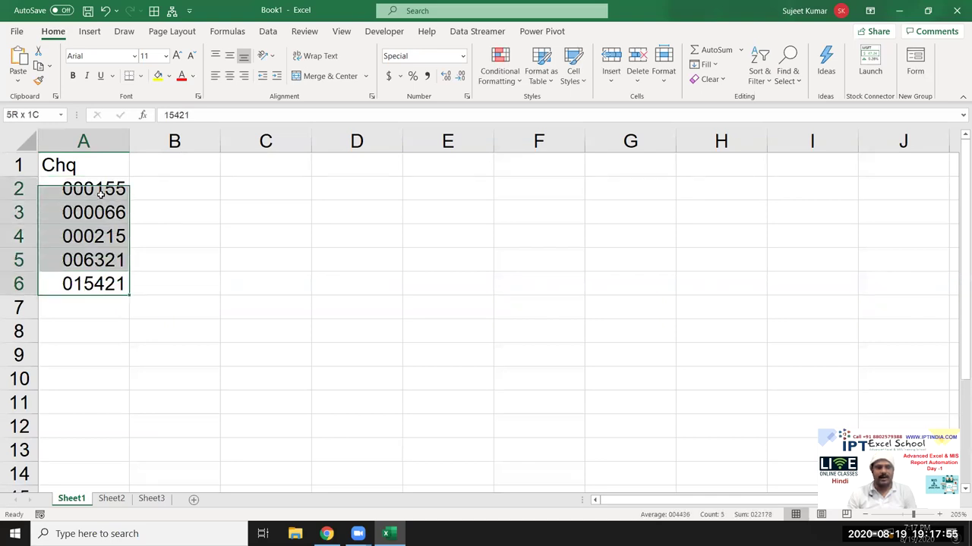
click(161, 241)
click(293, 246)
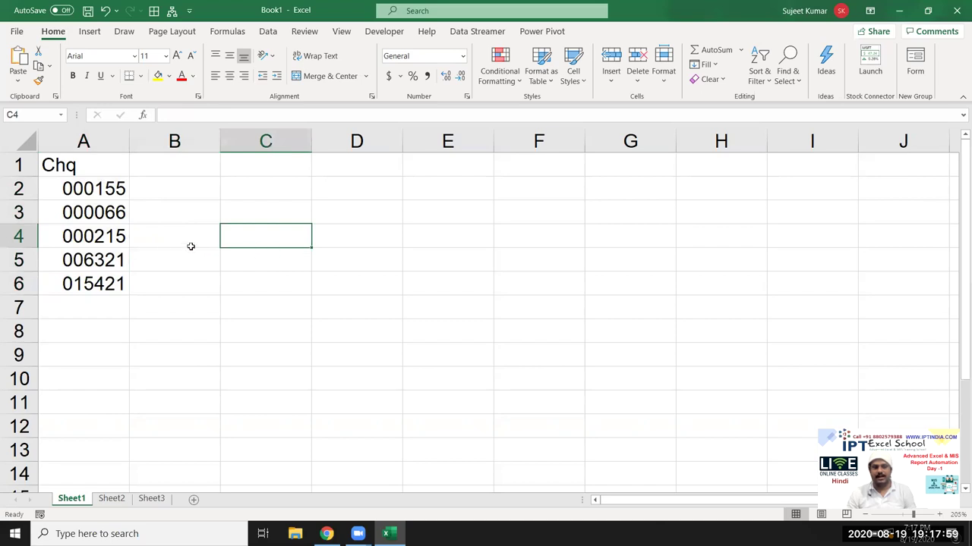
click(120, 240)
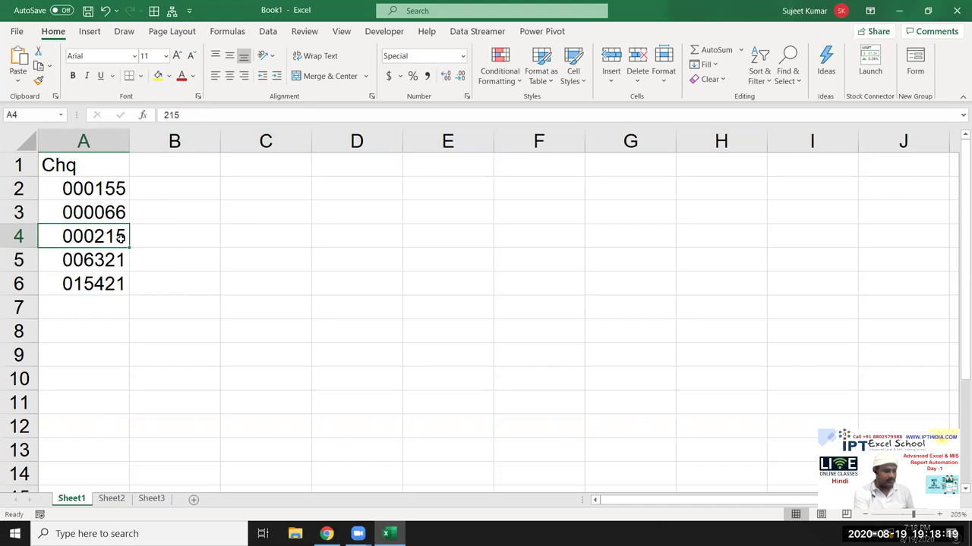
- Enter 000215 as text ('000215) in D4
click(325, 241)
text(')
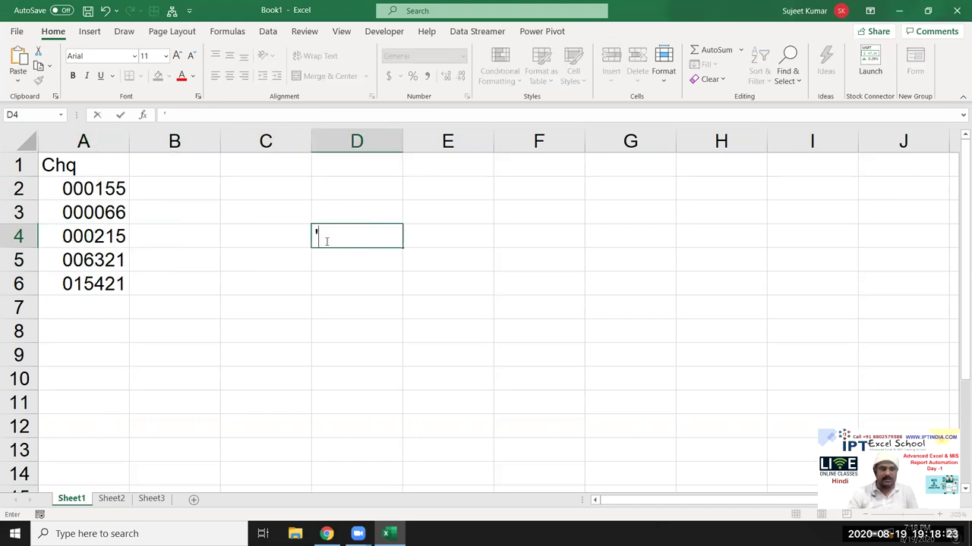
text(000)
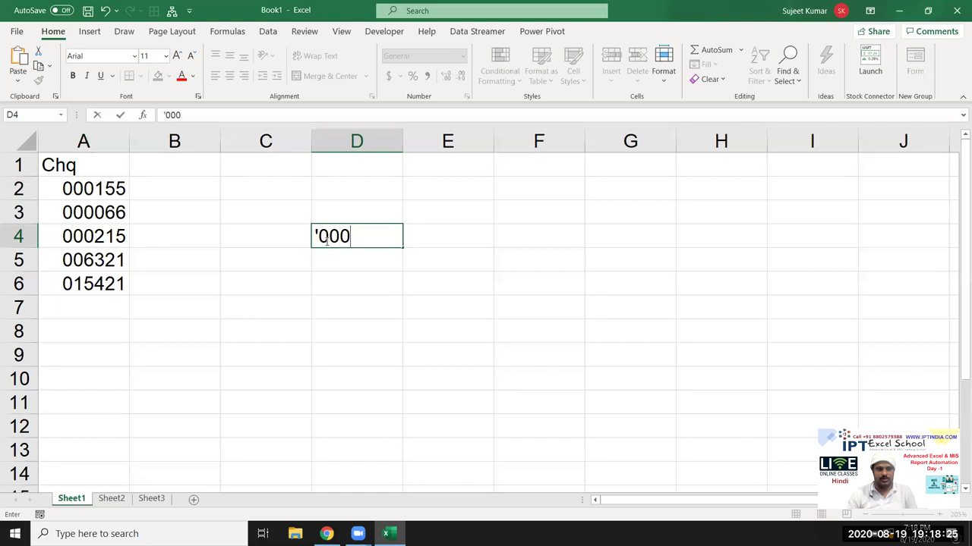
text(215)
key(Return)
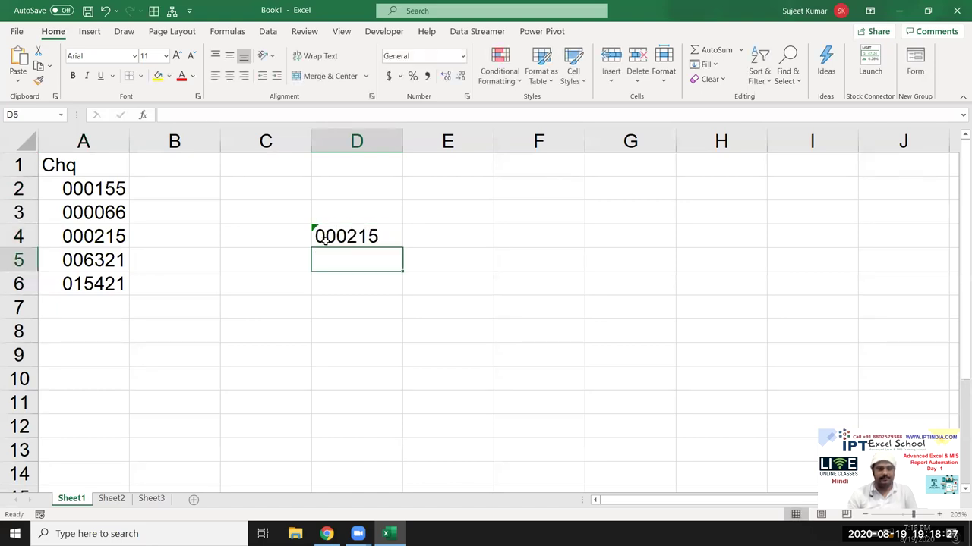
- Enter =A4=D4 in C5, which returns FALSE
click(227, 264)
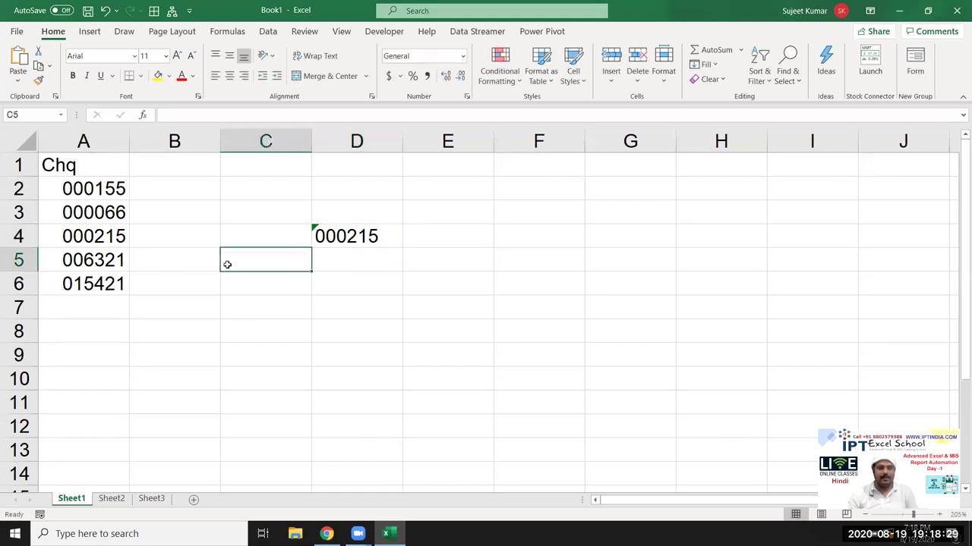
text(=)
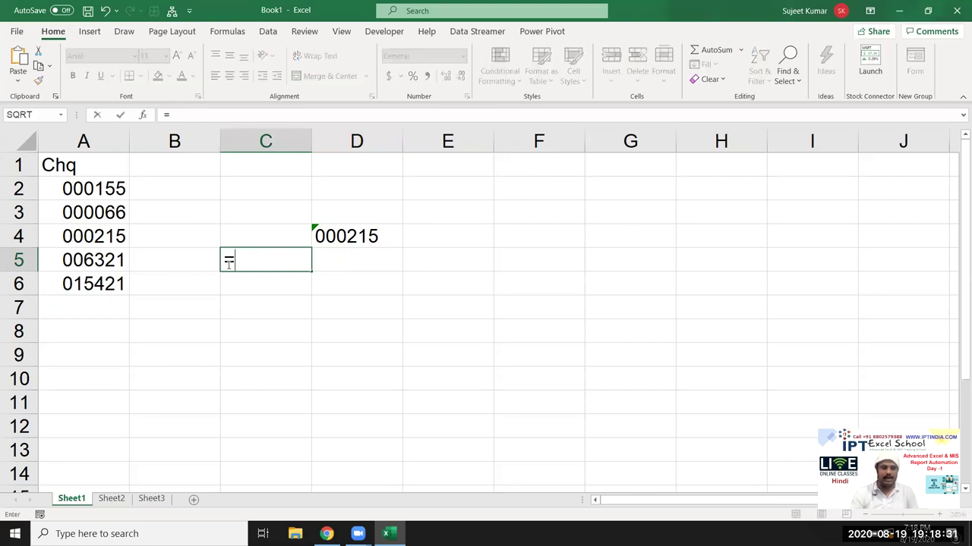
key(Left)
key(Left)
key(Up)
text(=)
key(Right)
key(Up)
key(Return)
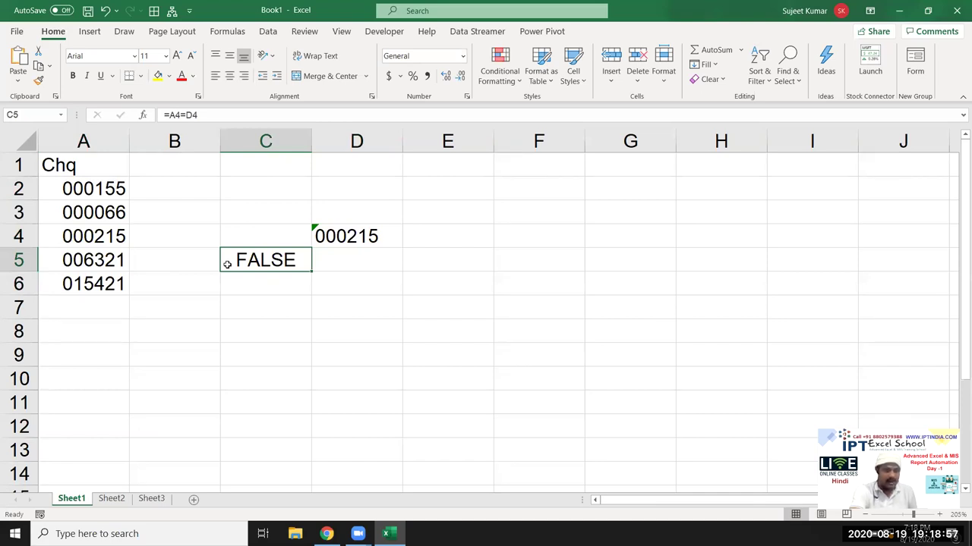
- Compare the stored values of A4 and D4, then begin a TEXT formula in B4
click(98, 235)
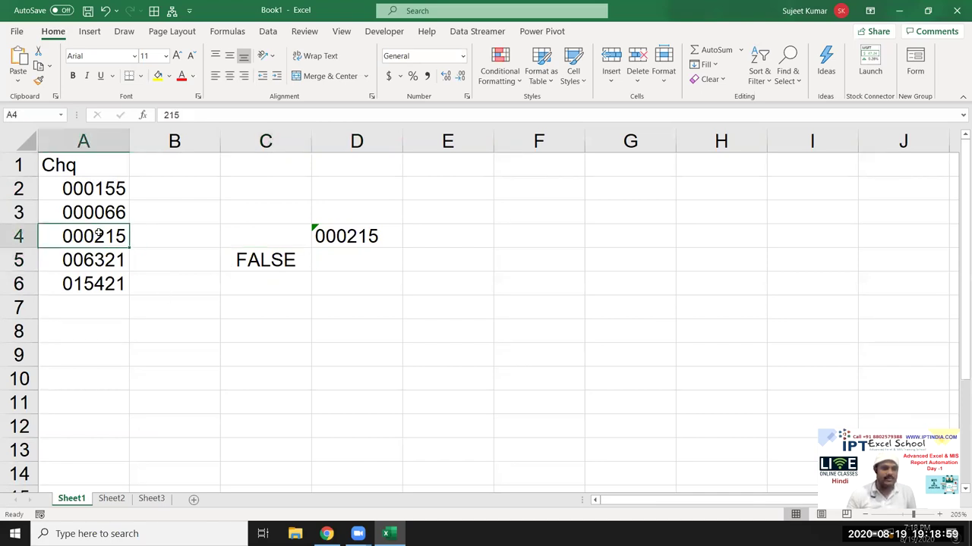
click(377, 238)
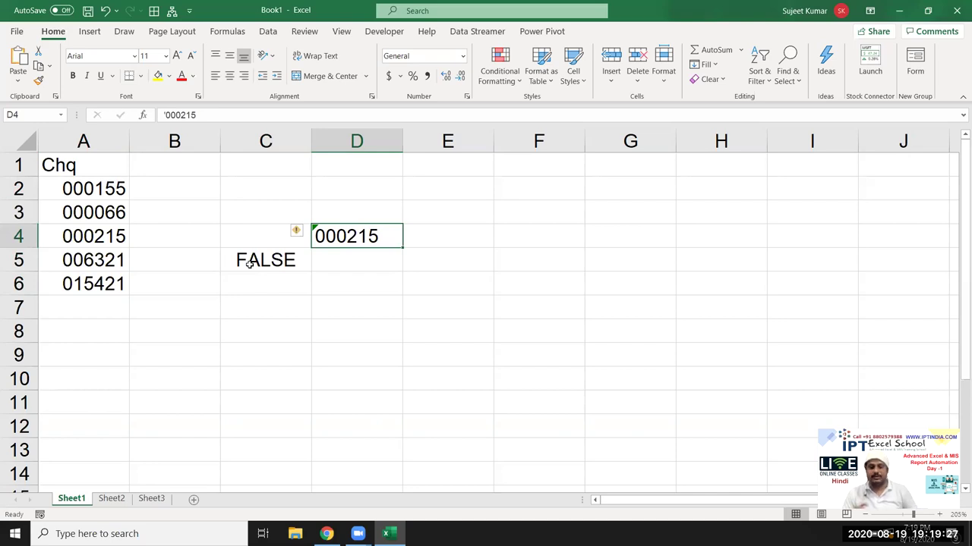
key(Left)
key(Left)
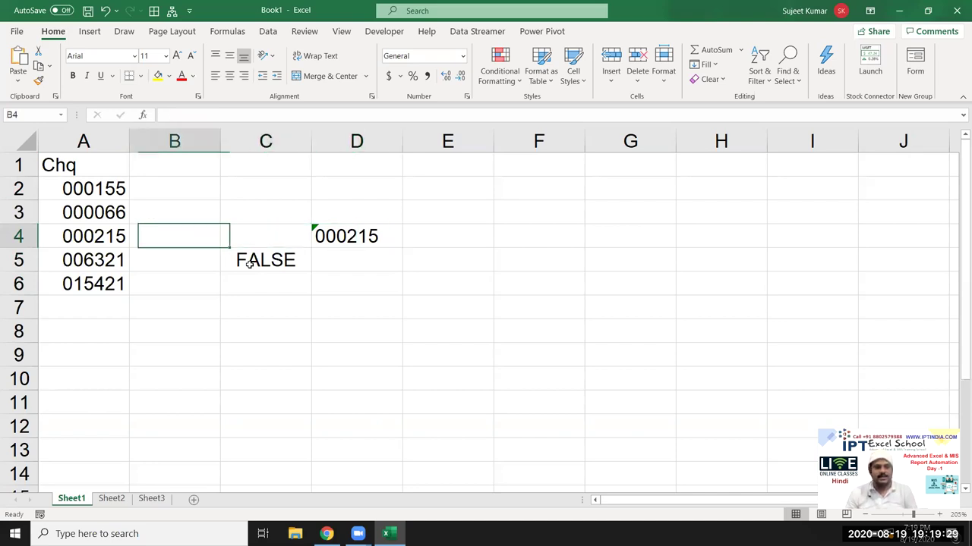
text(=t)
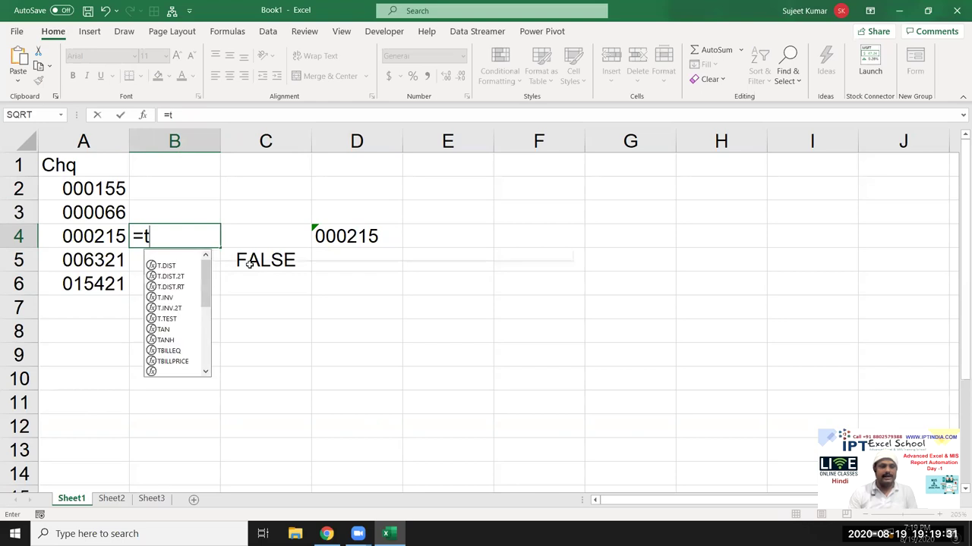
text(es)
- Complete B4 as =TEXT(A4,"000000") so it returns 000215, then move to B6
key(BackSpace)
text(x)
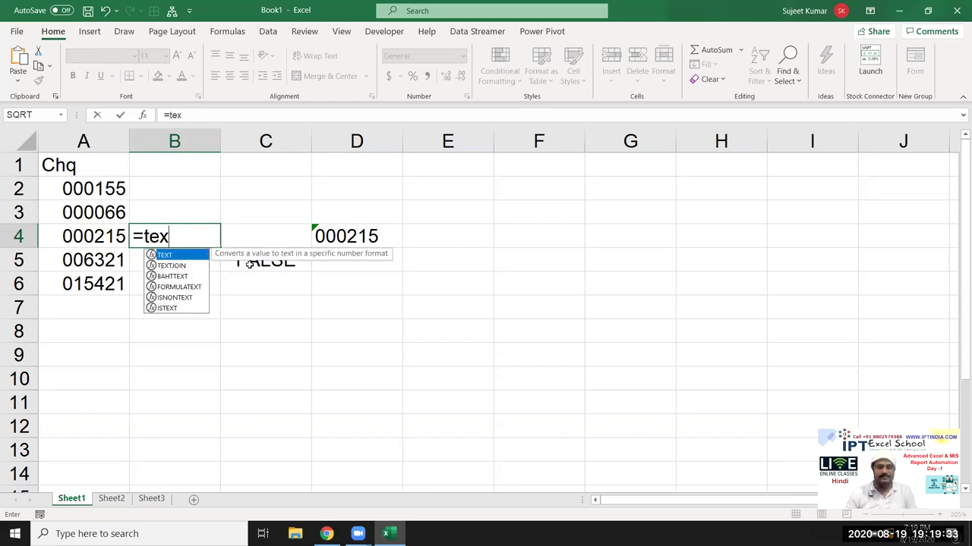
key(Tab)
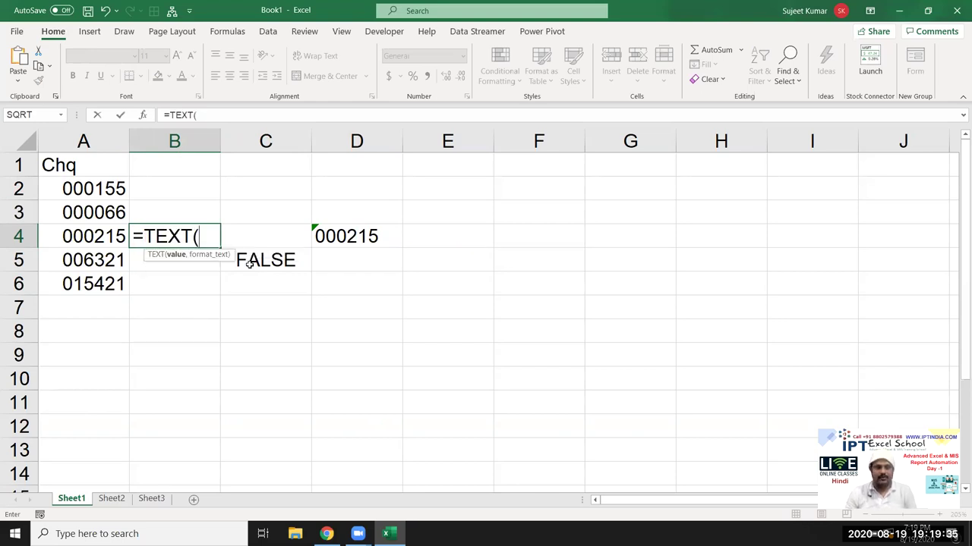
key(Left)
text(,")
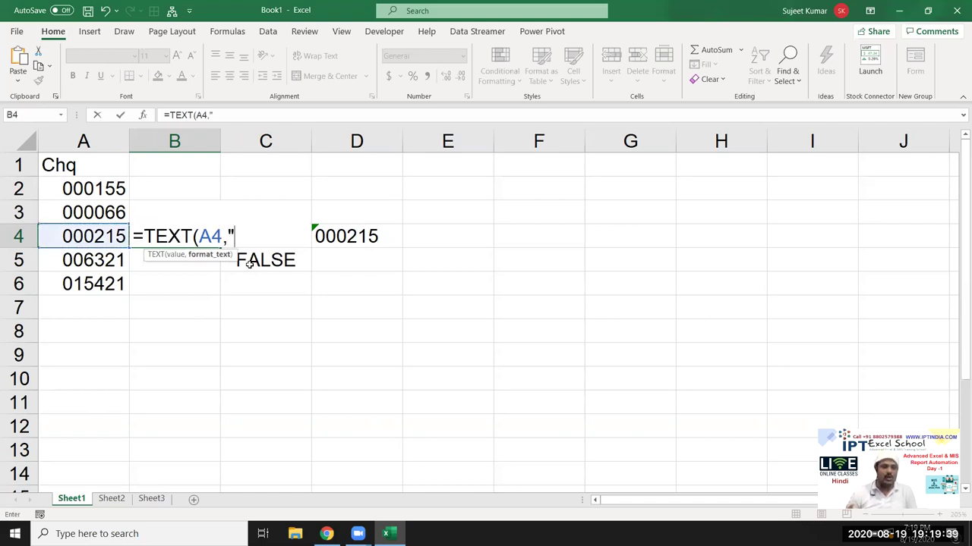
text(00000)
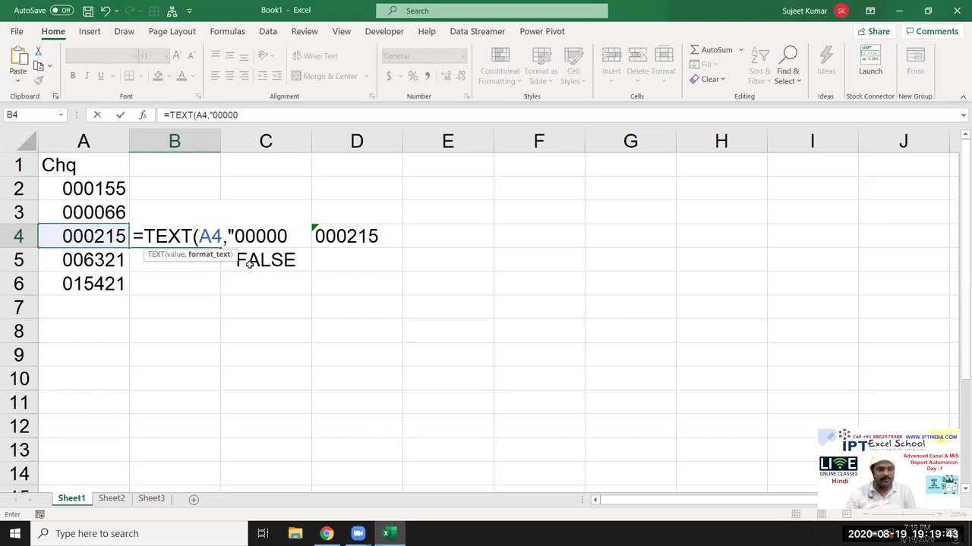
text(0)
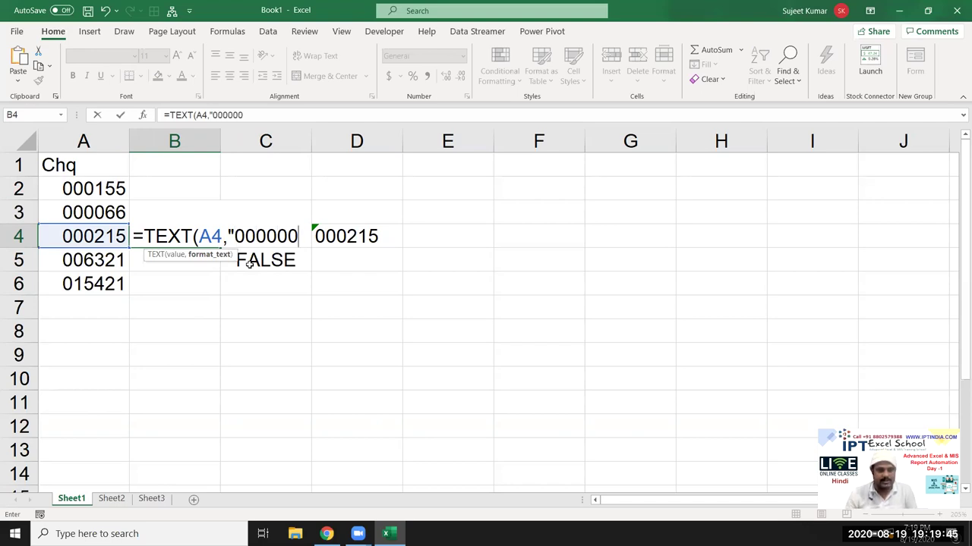
text("))
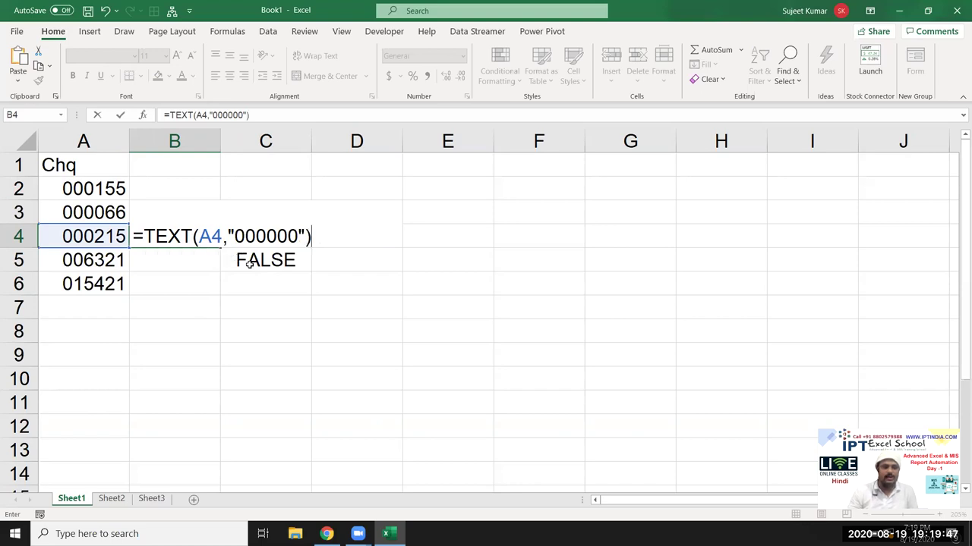
key(Return)
key(Up)
key(Down)
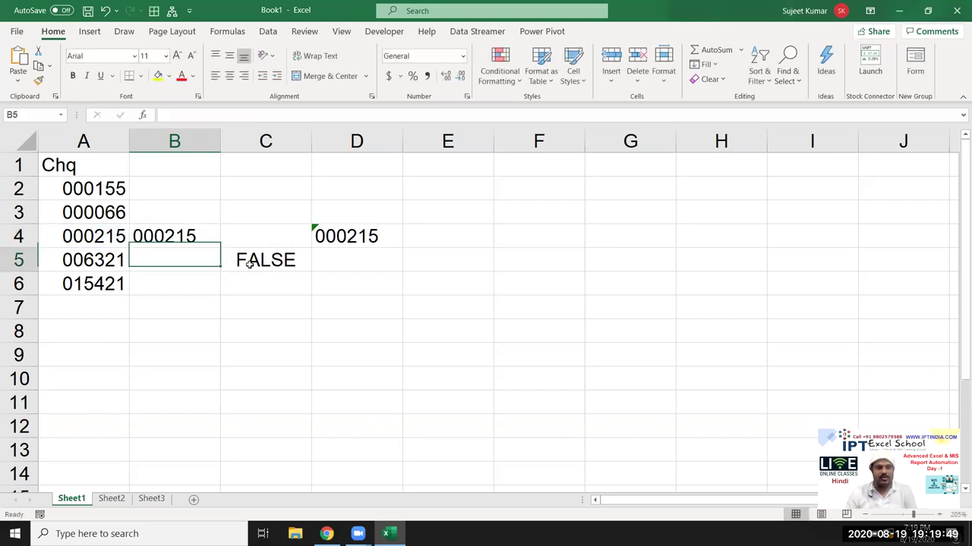
key(Down)
- Enter =B4=D4 in B6 to get TRUE, and review B4's TEXT formula
text(=)
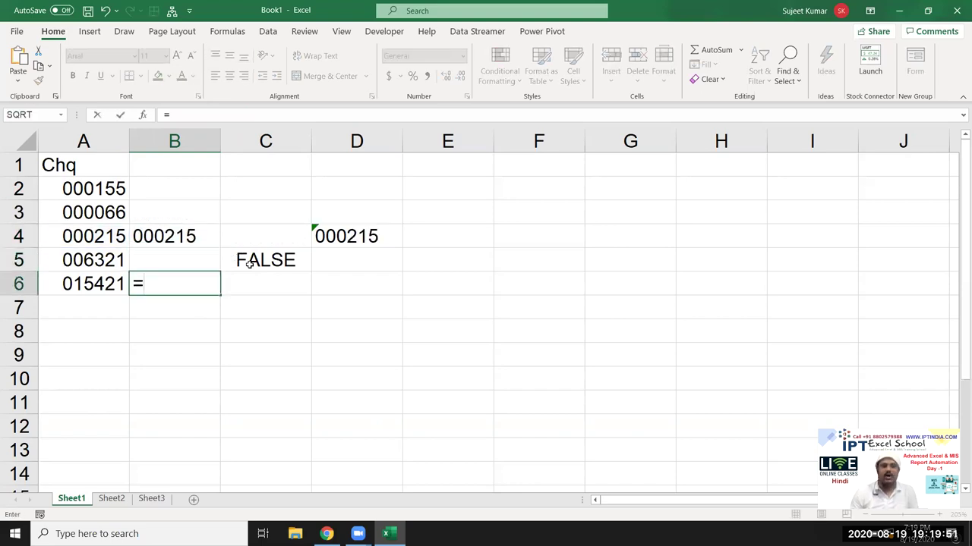
key(Up)
key(Up)
text(=)
key(Right)
key(Right)
key(Up)
key(Up)
key(Up)
key(Return)
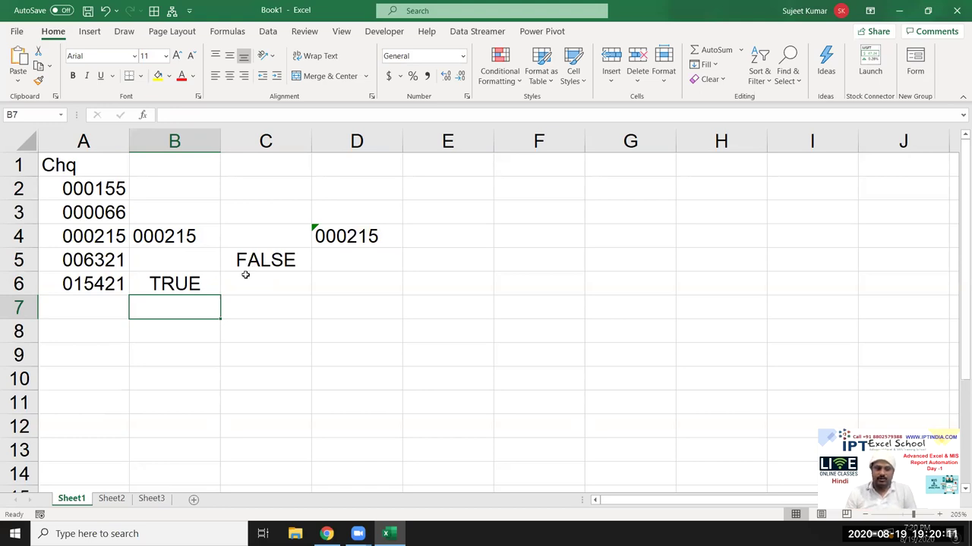
double_click(185, 237)
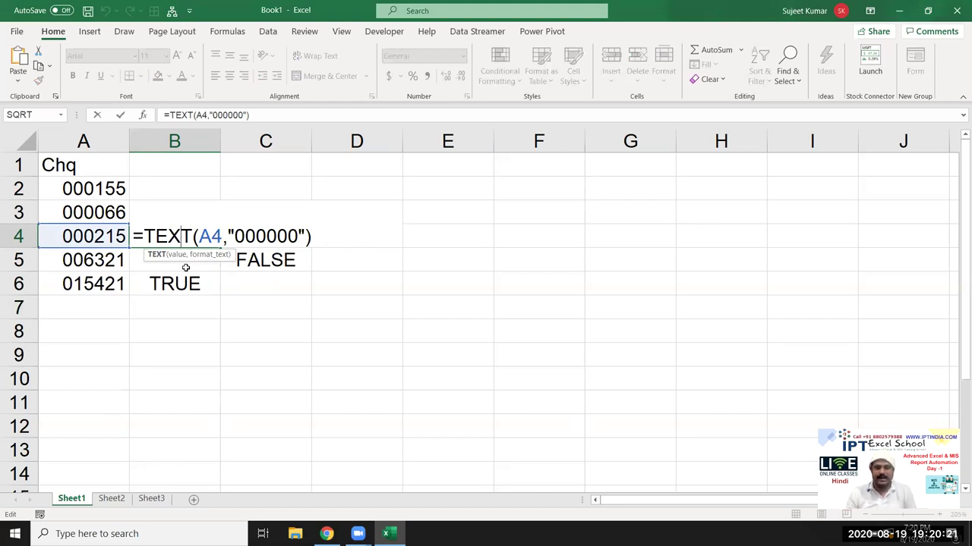
click(249, 330)
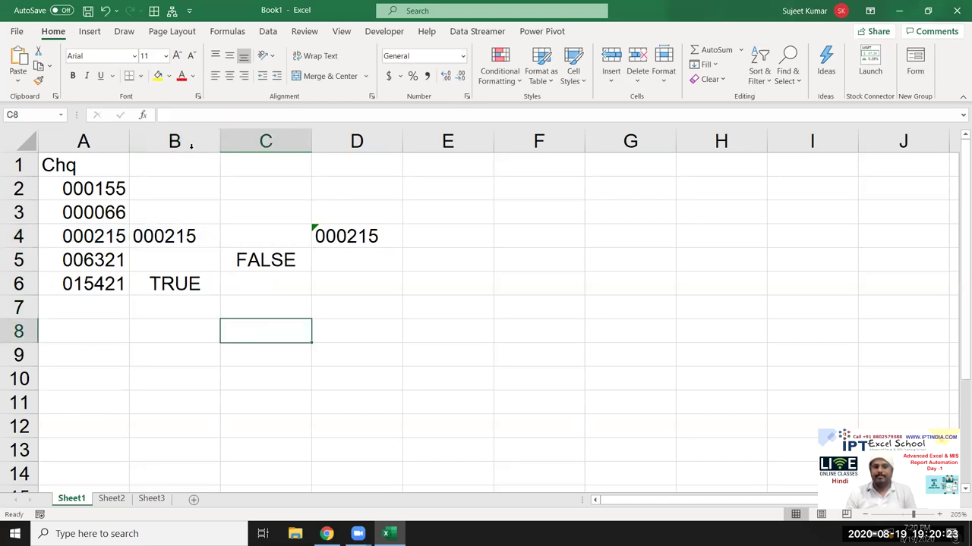
- Clear the contents of columns B through D
drag(191, 146, 335, 165)
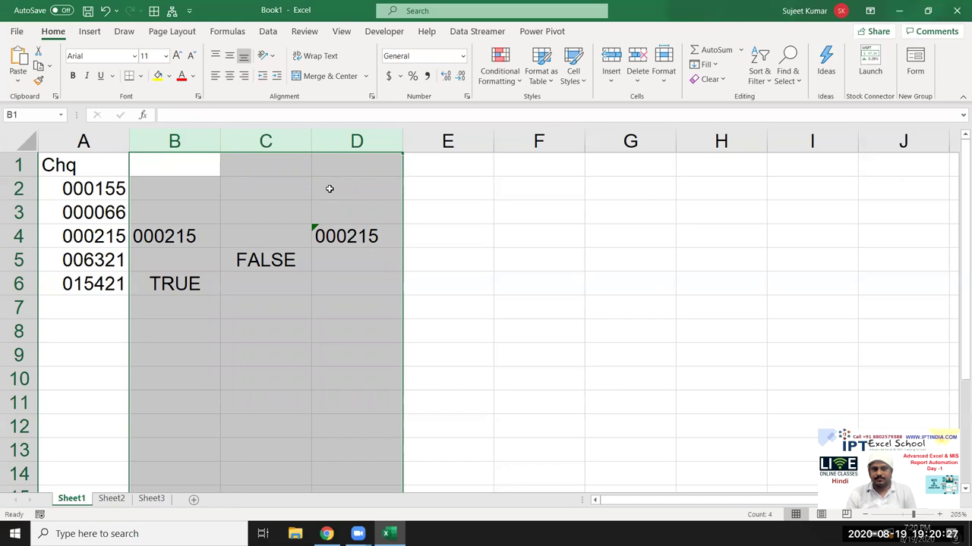
right_click(291, 144)
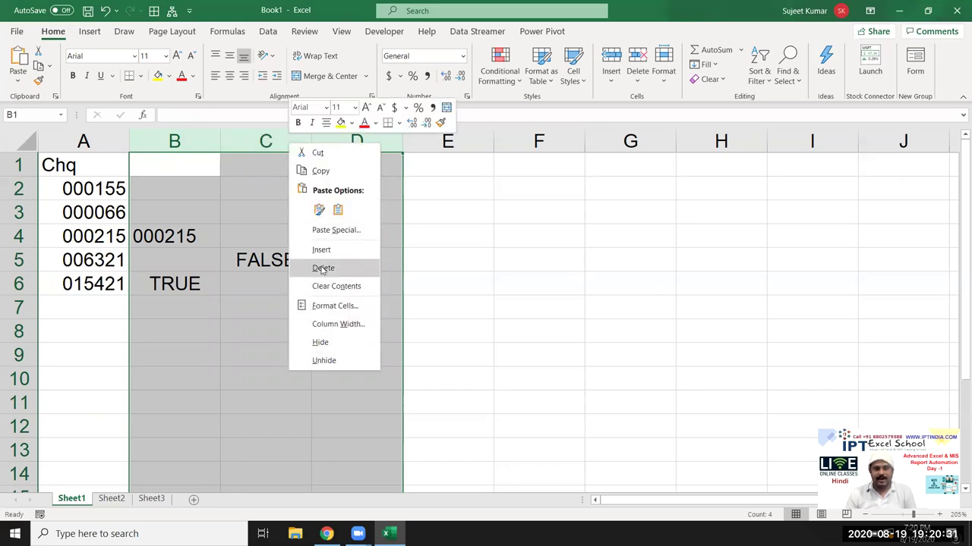
key(Escape)
key(Delete)
- Put the heading Mobile in C1, discarding the trial +91 entries
click(277, 166)
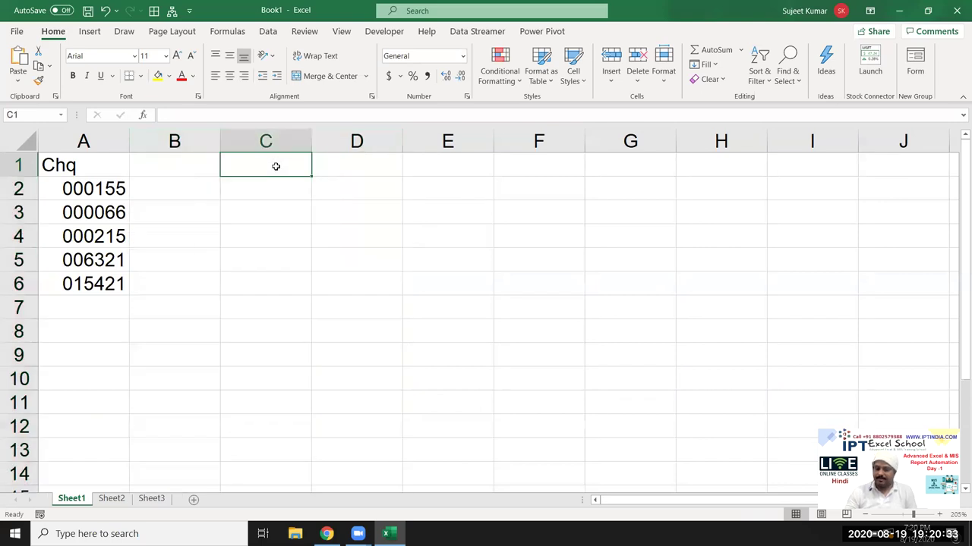
text(+91)
key(Escape)
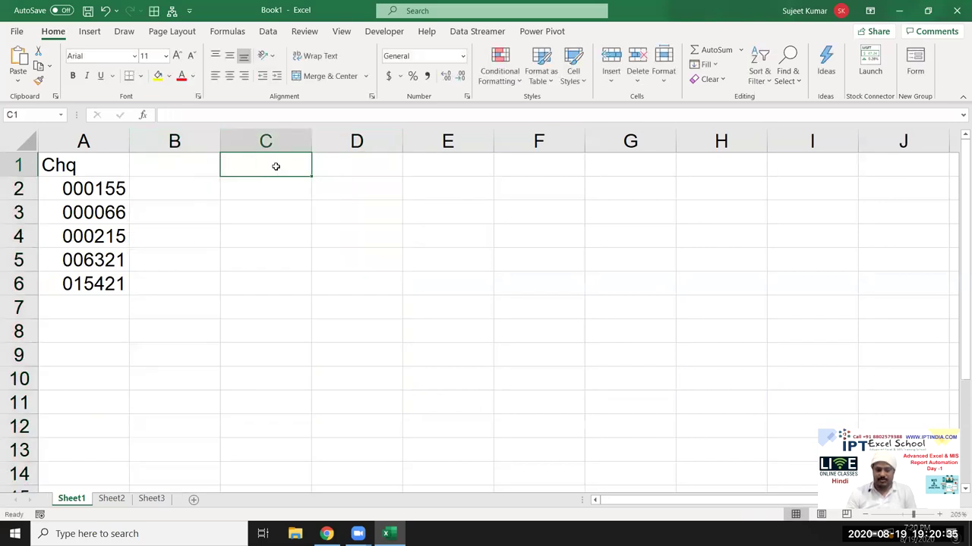
text(Mobile)
key(Return)
text(+91)
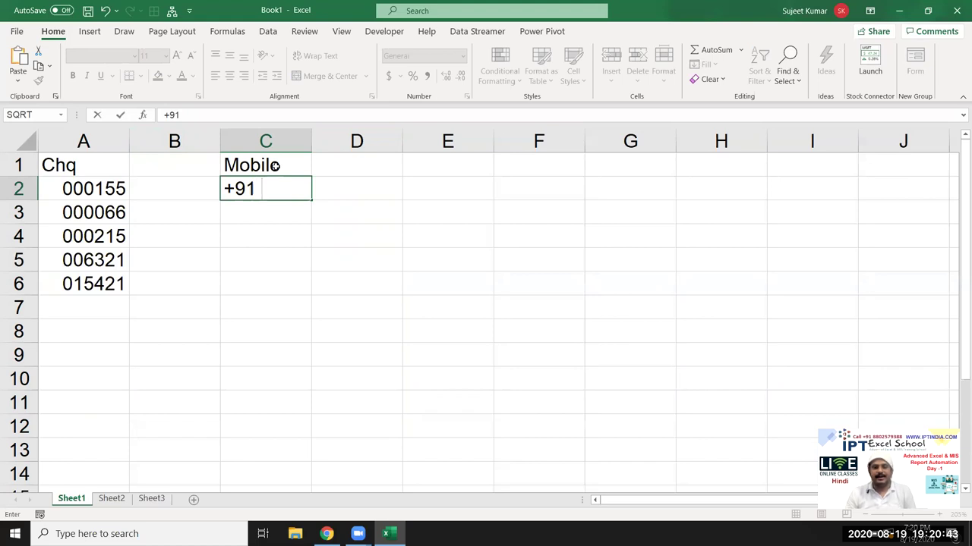
key(Escape)
drag(274, 165, 262, 262)
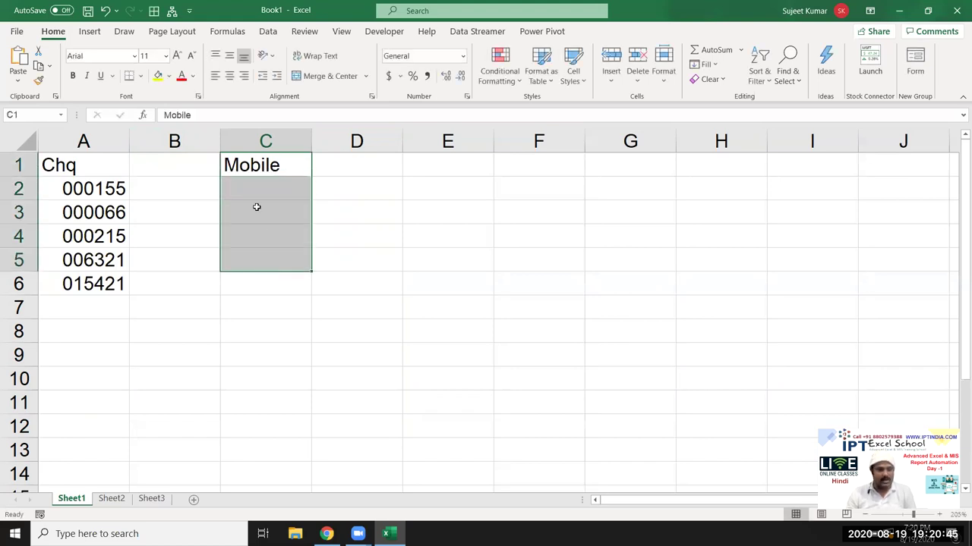
drag(256, 189, 254, 281)
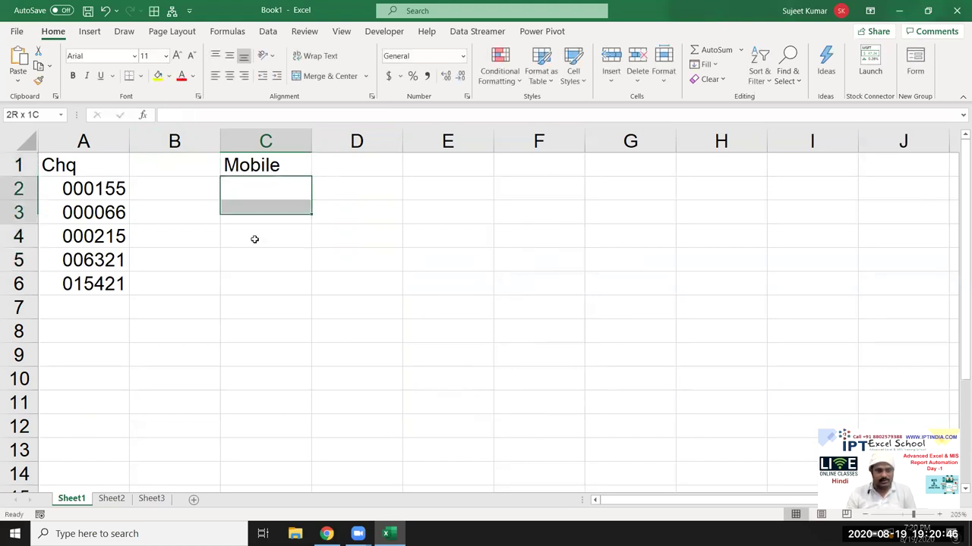
click(466, 96)
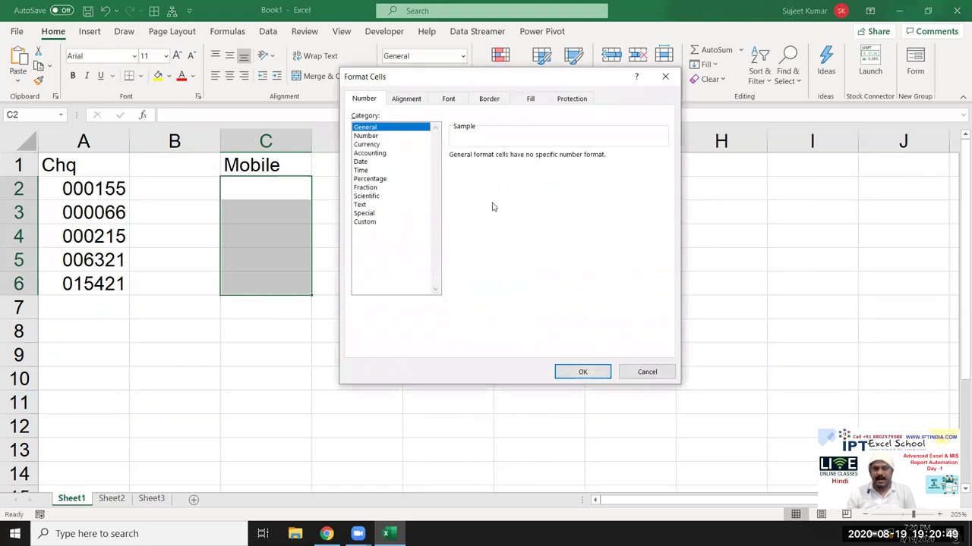
click(382, 222)
drag(478, 167, 426, 163)
text(+91 )
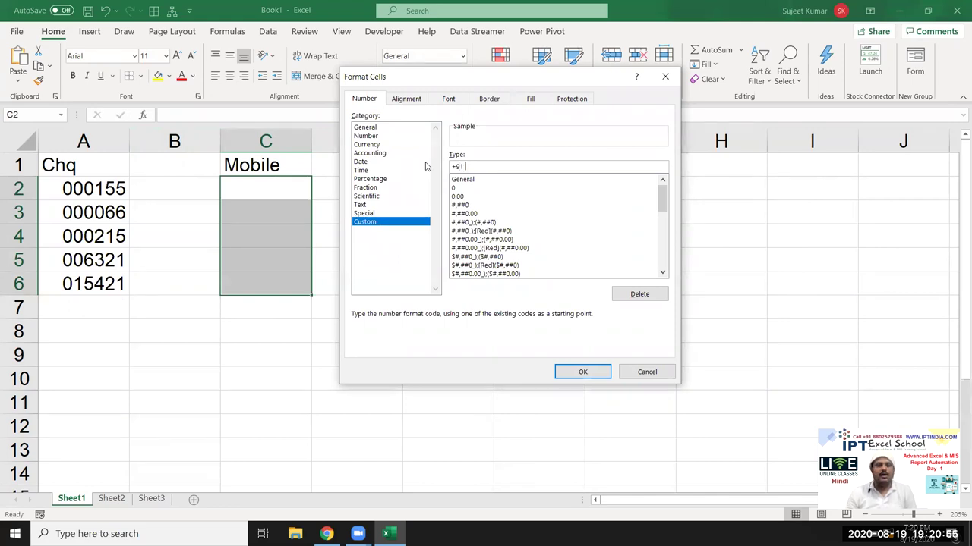
text(0)
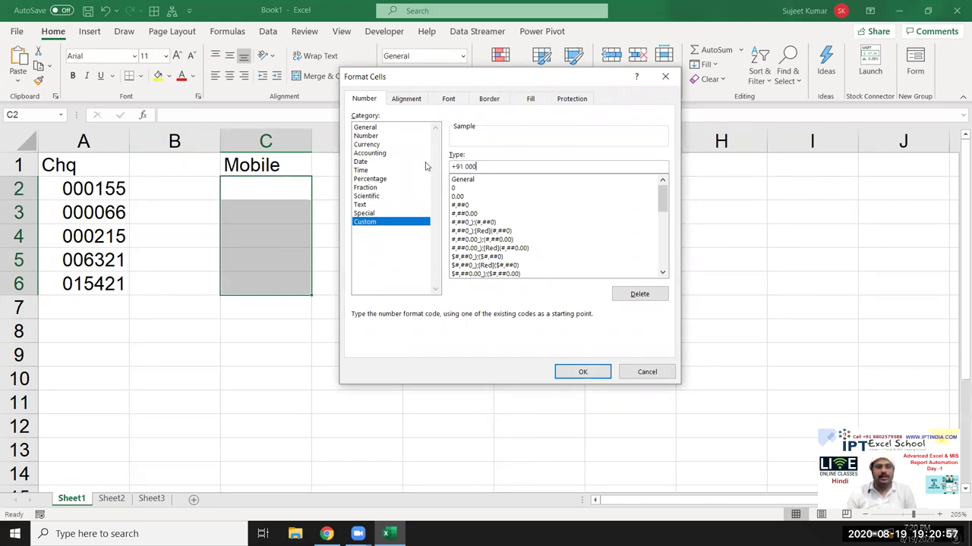
text(0000000)
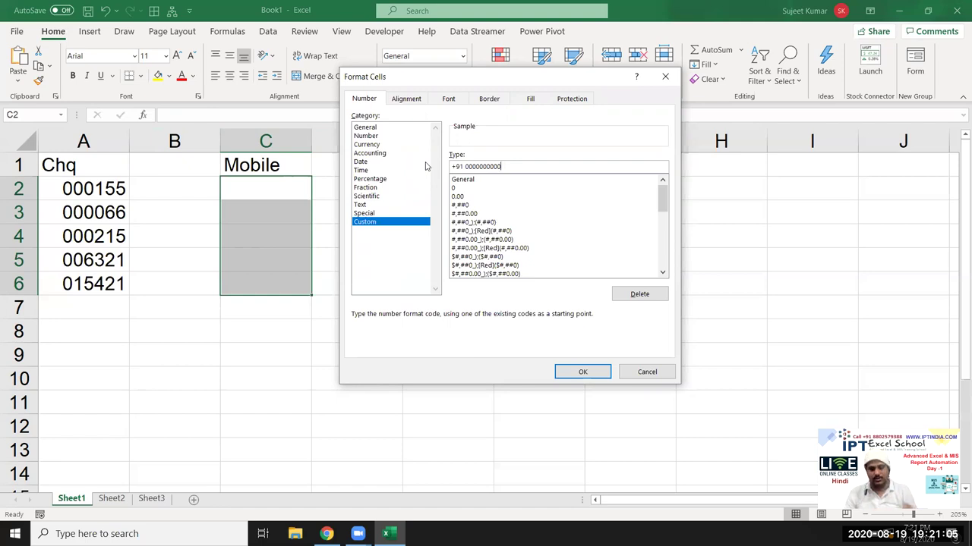
key(Return)
key(Up)
key(Down)
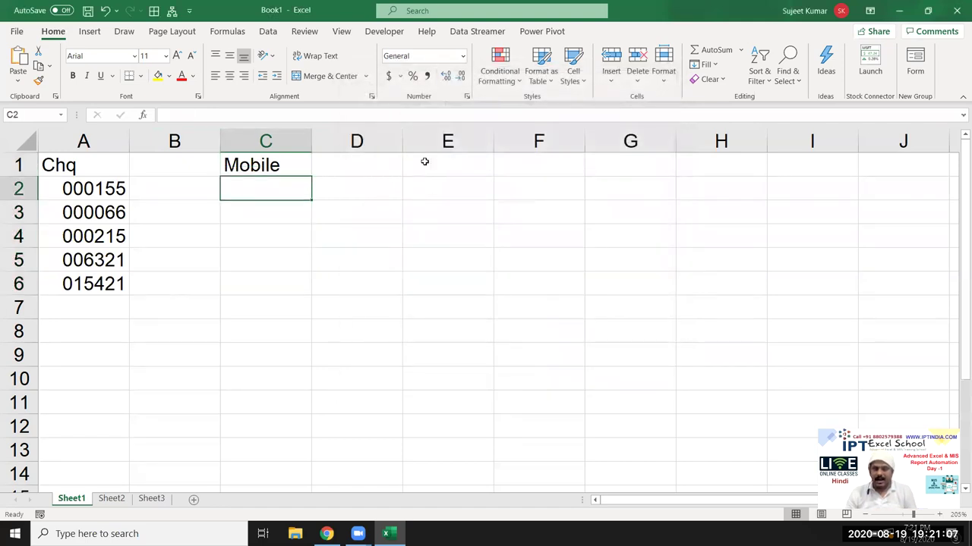
text(+9)
key(Escape)
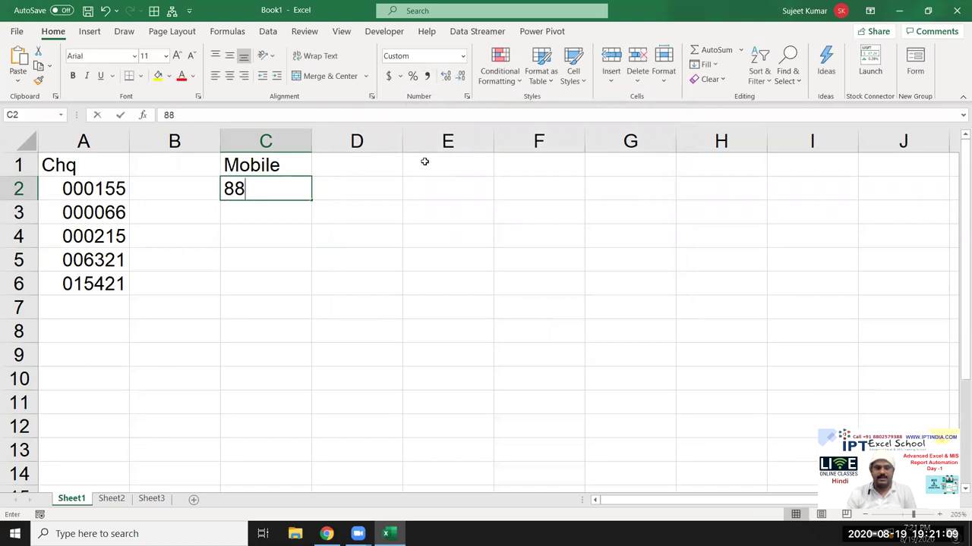
key(Return)
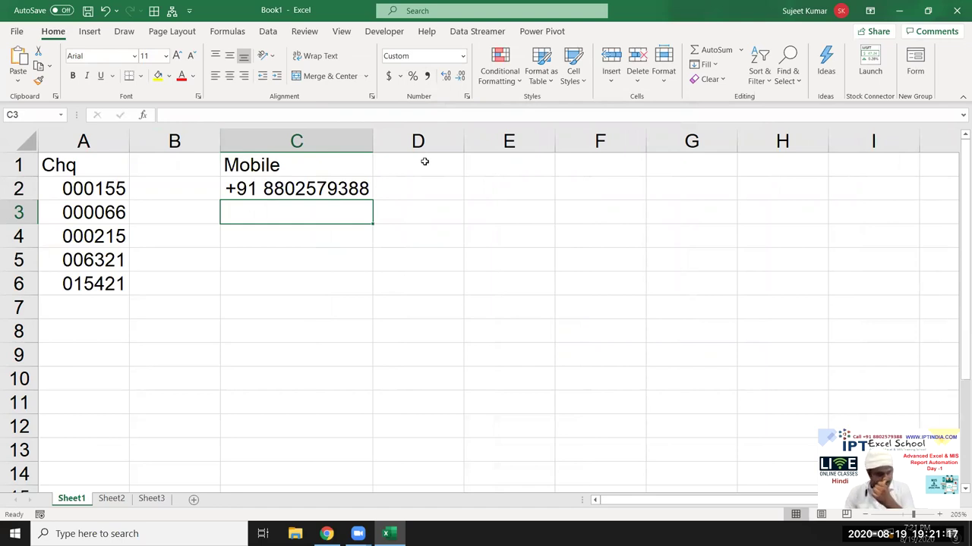
text(6)
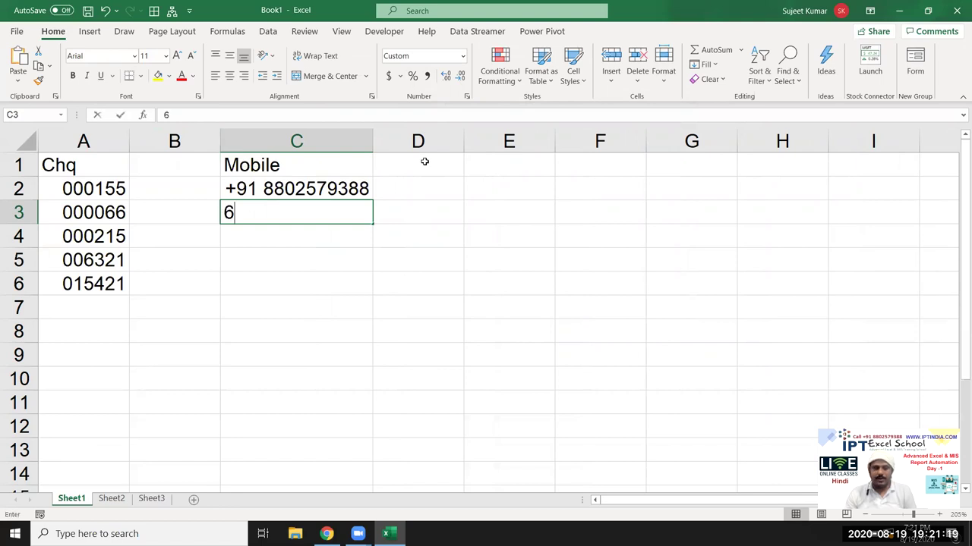
text(58)
key(Return)
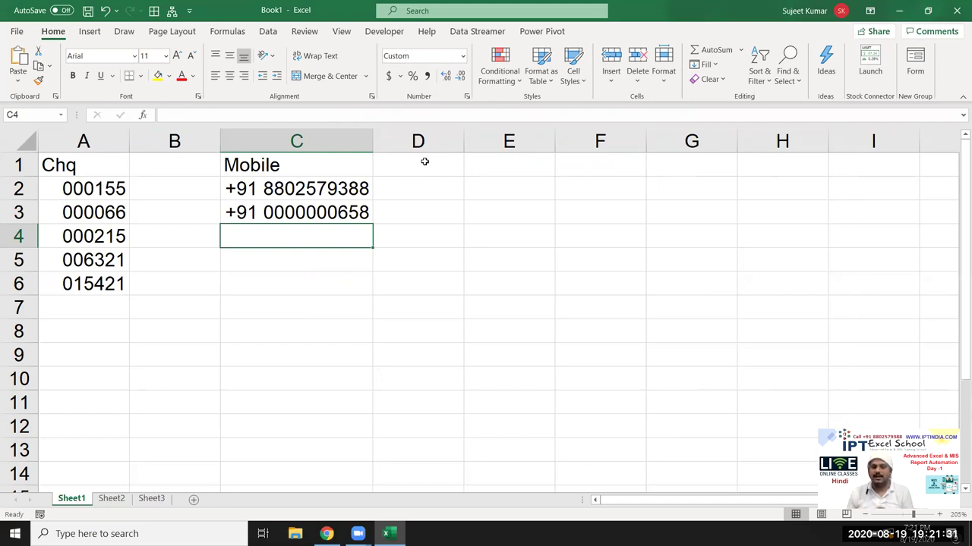
key(Up)
key(Up)
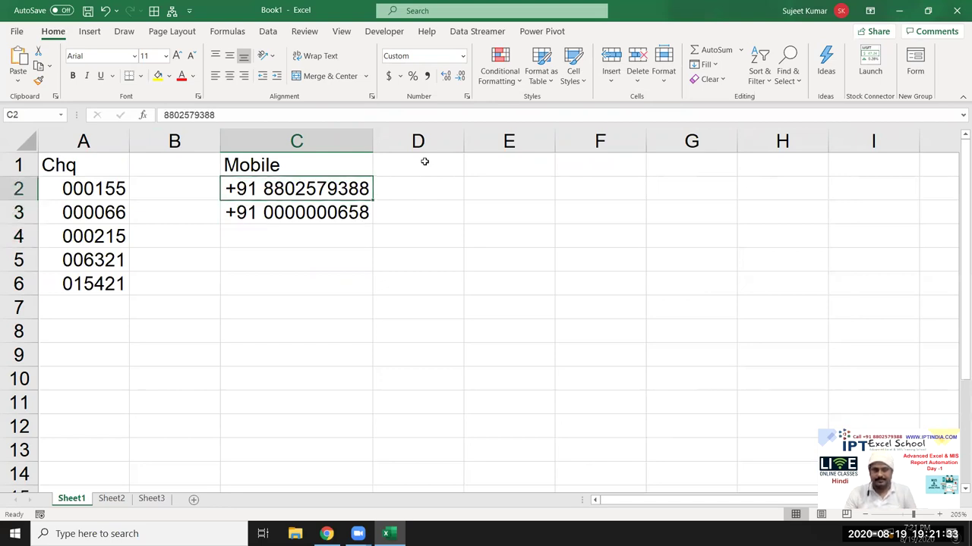
key(shift+Down)
key(shift+Down)
key(shift+Down)
key(shift+Down)
key(Delete)
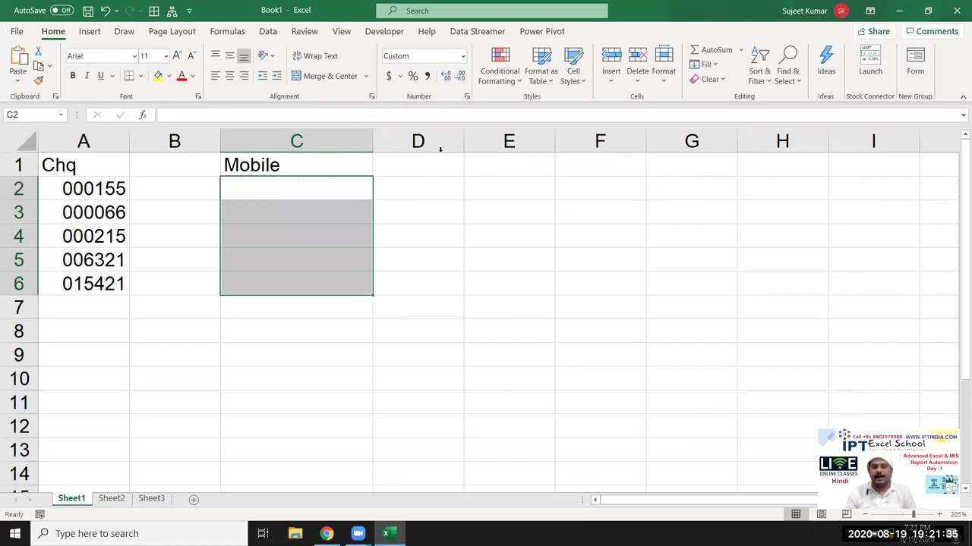
- Replace the ten zeros after +91 in the Mobile format with # placeholders
click(467, 97)
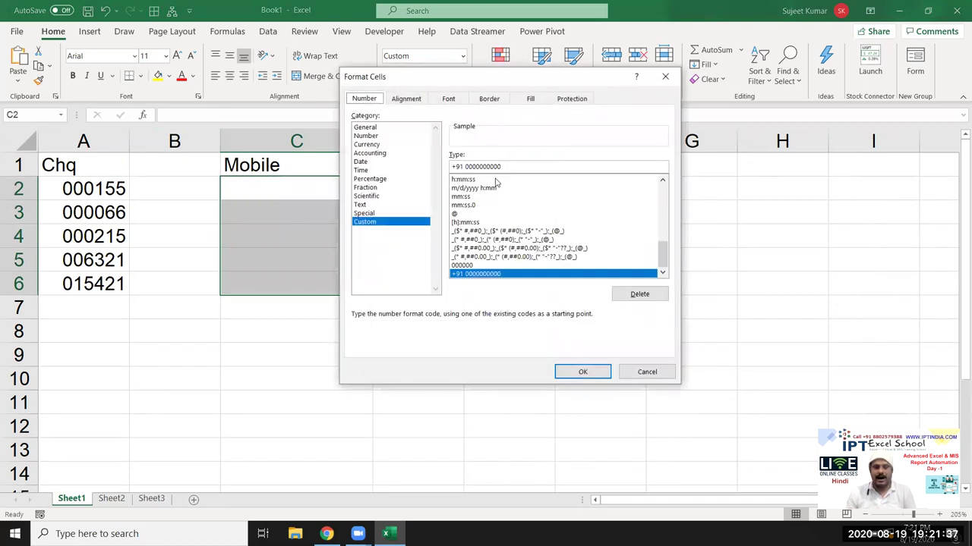
drag(466, 165, 582, 164)
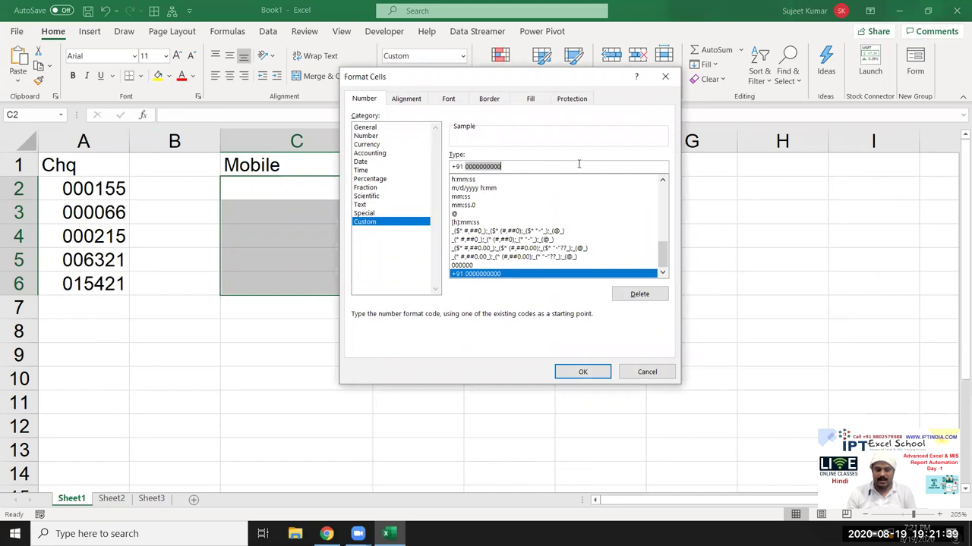
text(#)
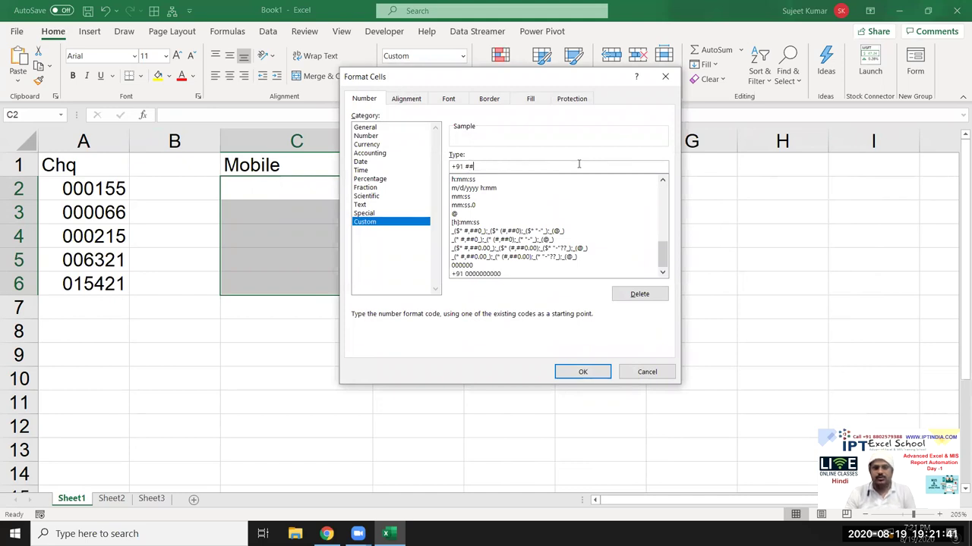
text(####)
key(Return)
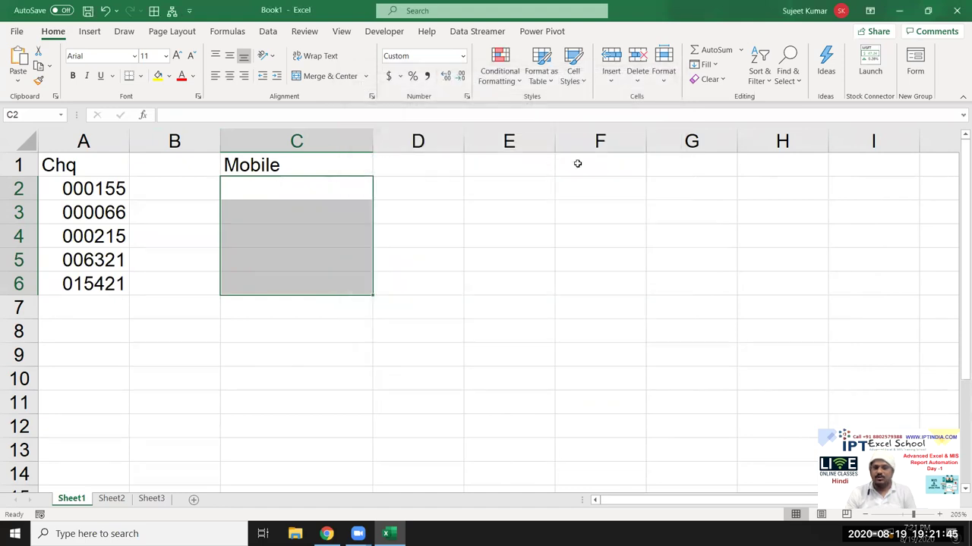
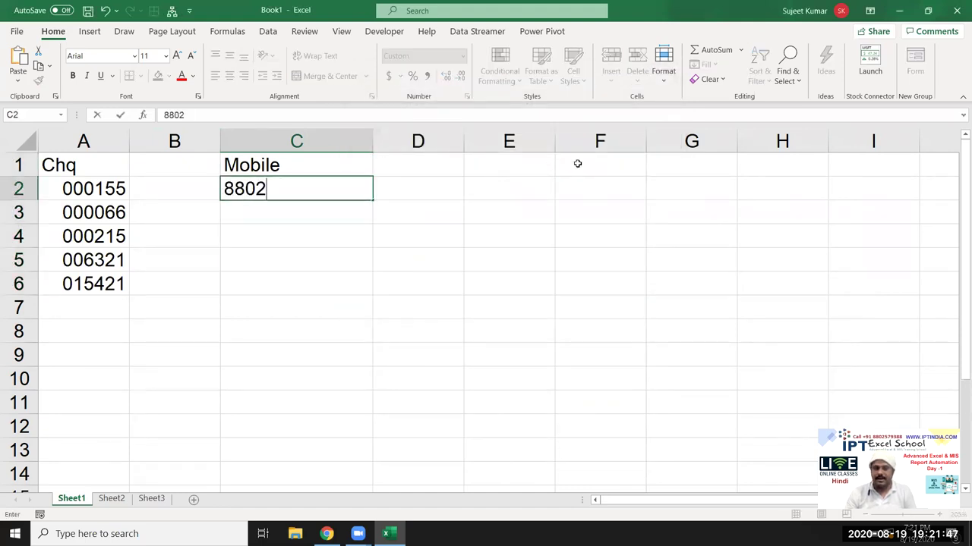
- Enter a ten-digit mobile number in C2 and 9856 in C3 to test the +91 format
key(Return)
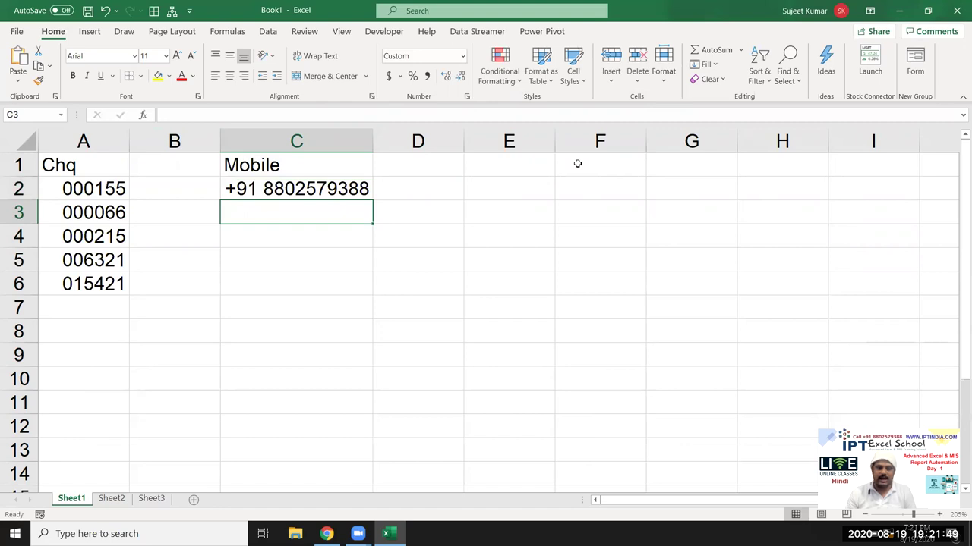
text(9856)
key(Return)
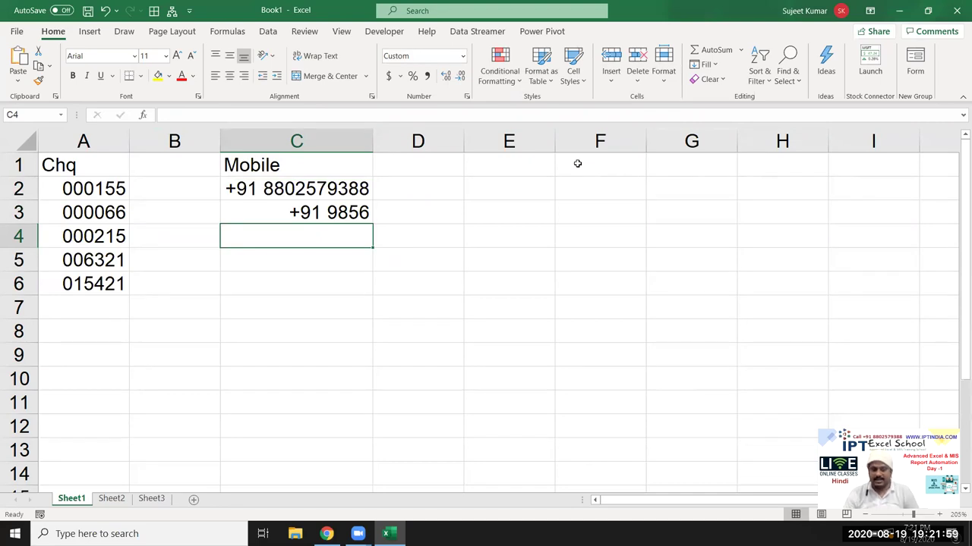
key(Up)
key(Up)
key(Up)
key(Right)
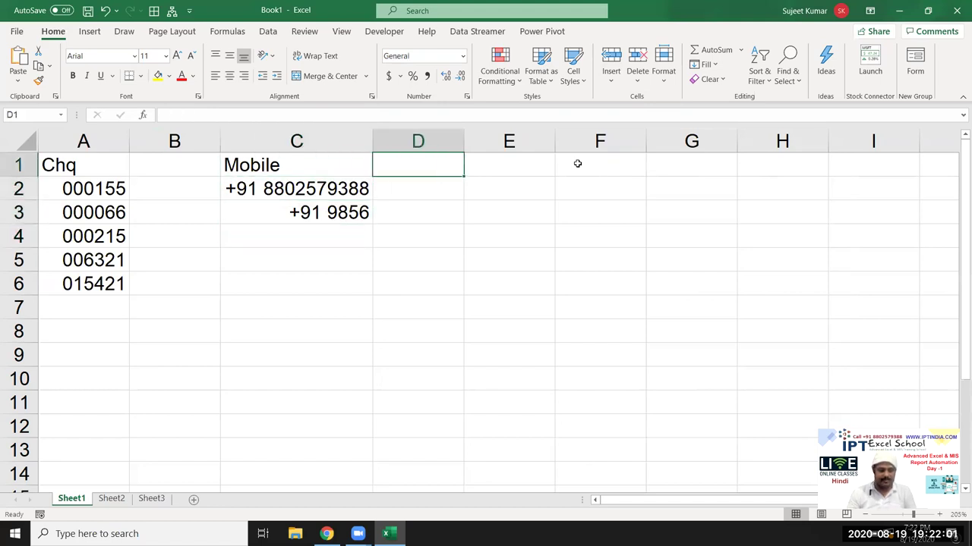
- Head column D with CC and enter a masked card number with XXXX groups in D2
text(CC)
key(Return)
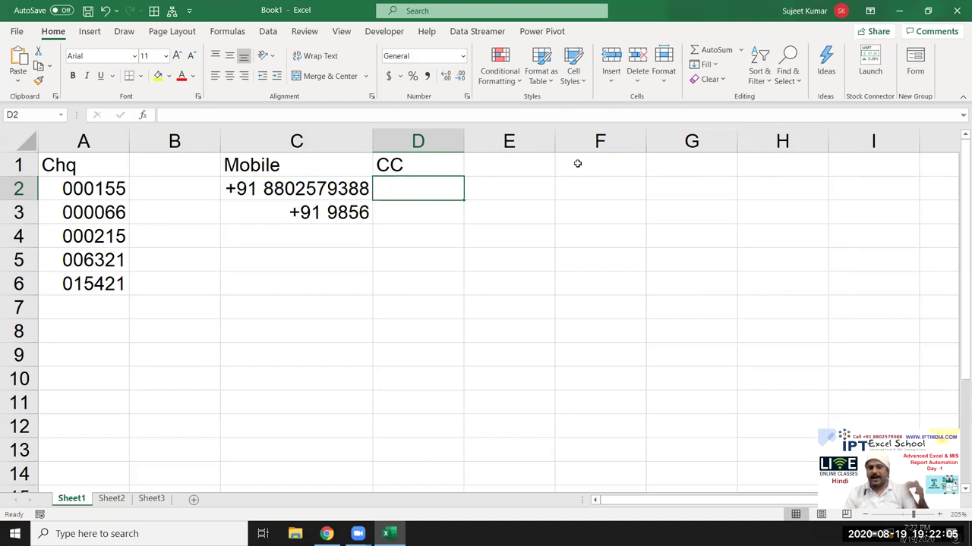
text(1)
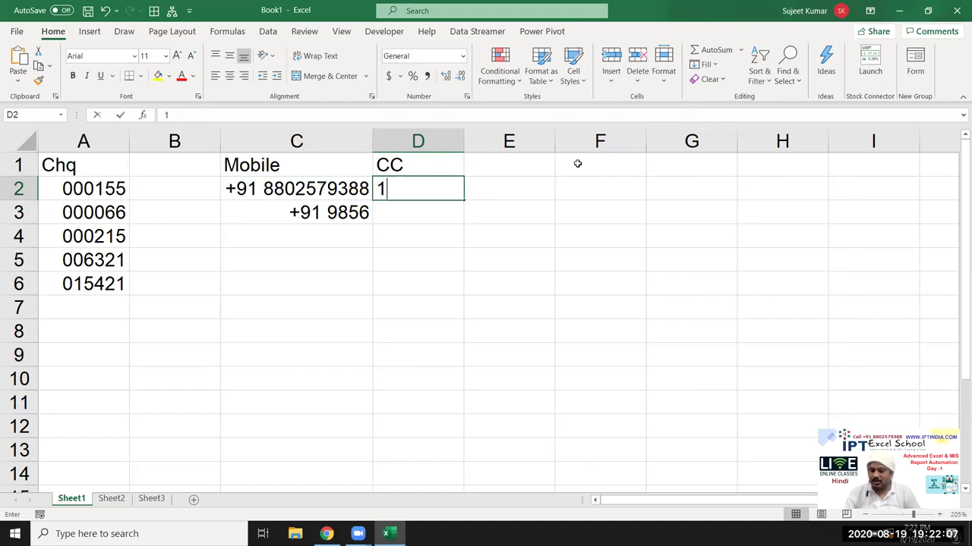
text(236)
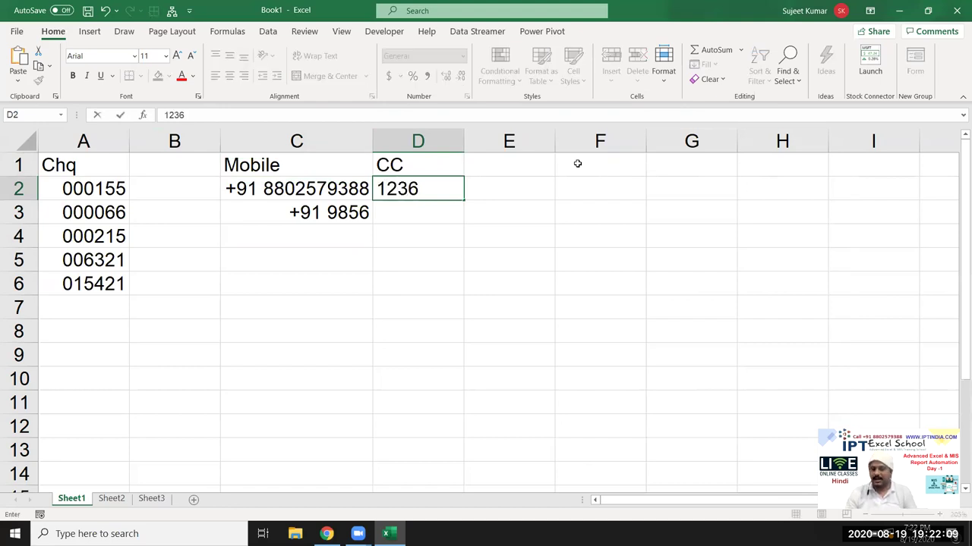
key(Escape)
text(4563 )
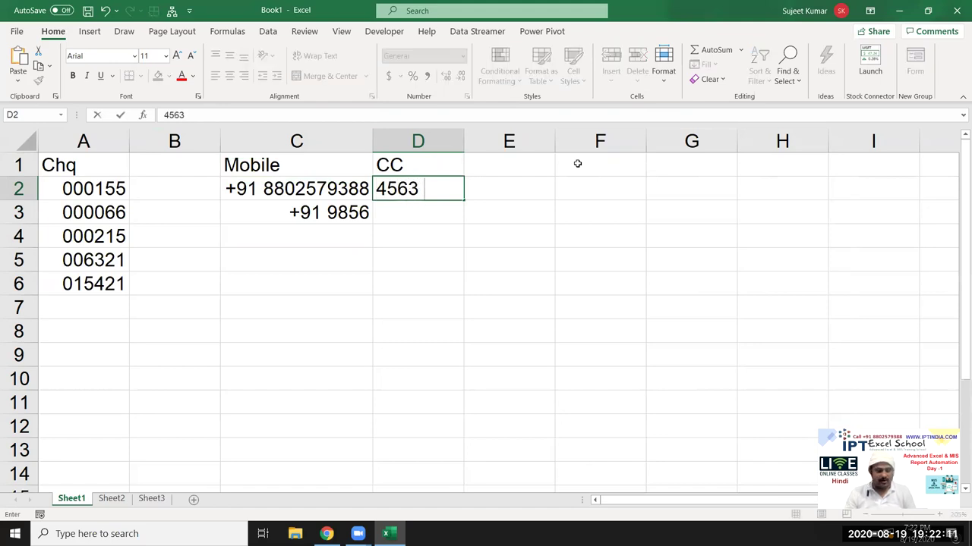
text(XXXX X)
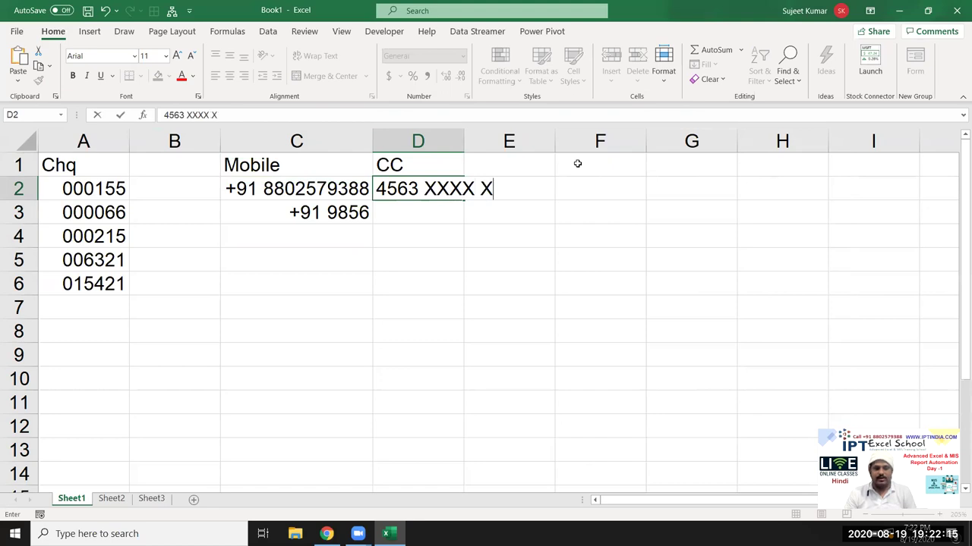
text(XXX )
text(85214)
key(Return)
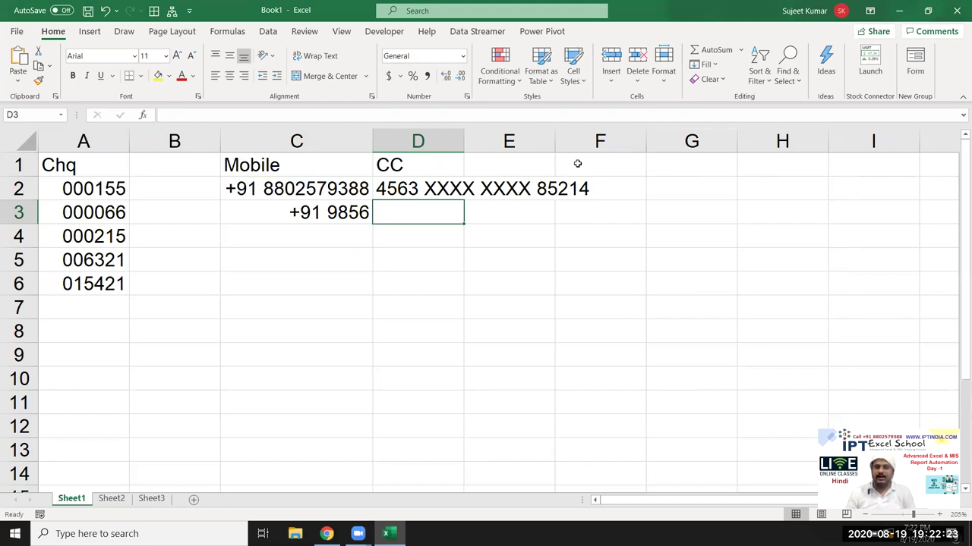
- Give D3:D5 the custom card-mask format #### "XXXX XXXX" ####
shift+click(407, 257)
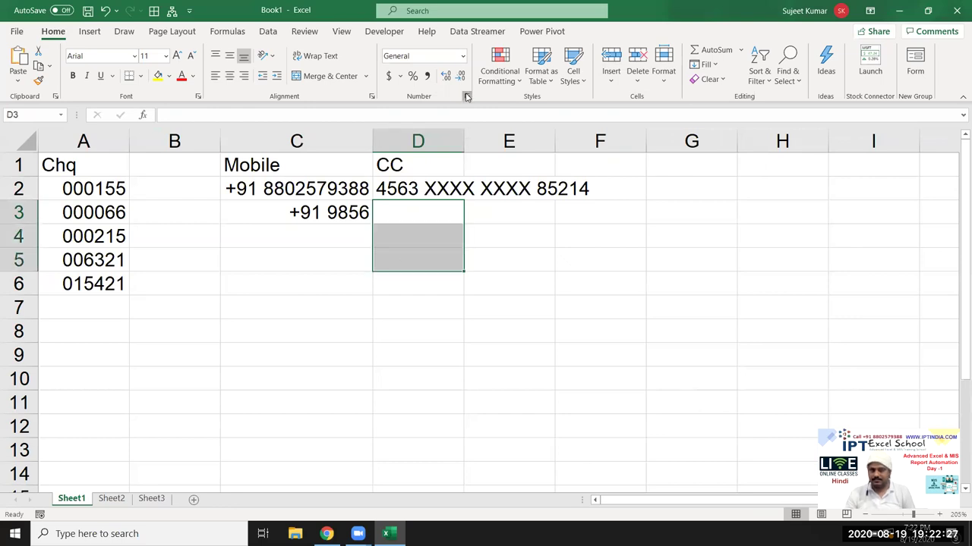
click(467, 97)
click(372, 221)
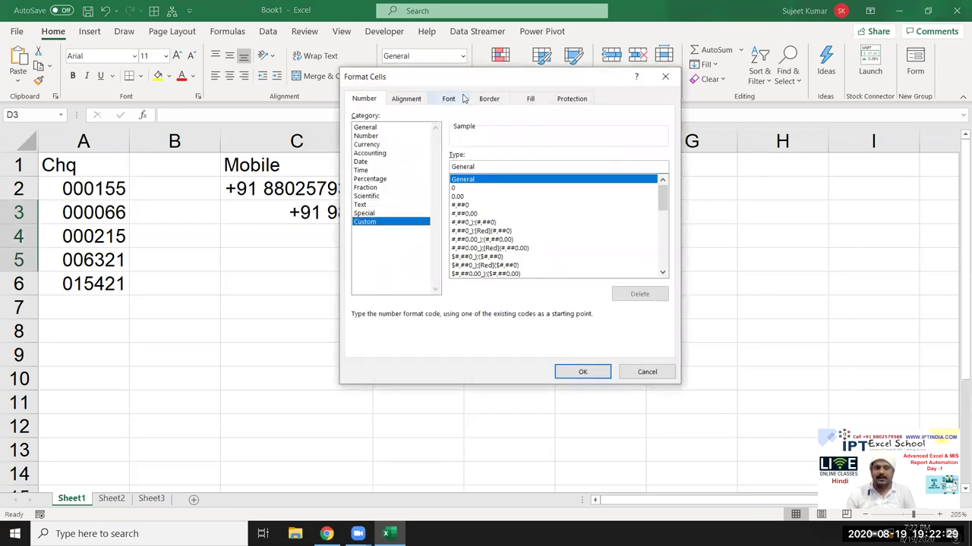
drag(479, 81, 689, 98)
double_click(672, 183)
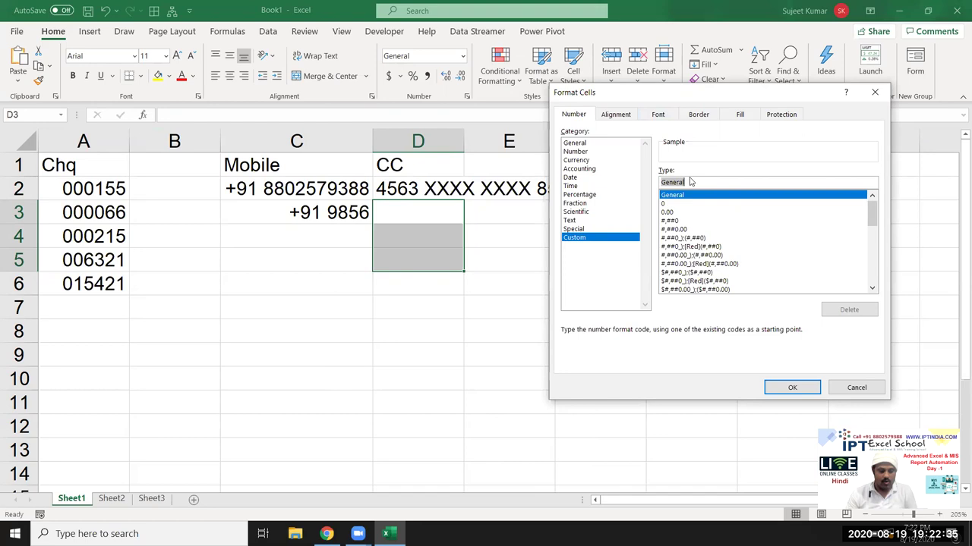
text(####)
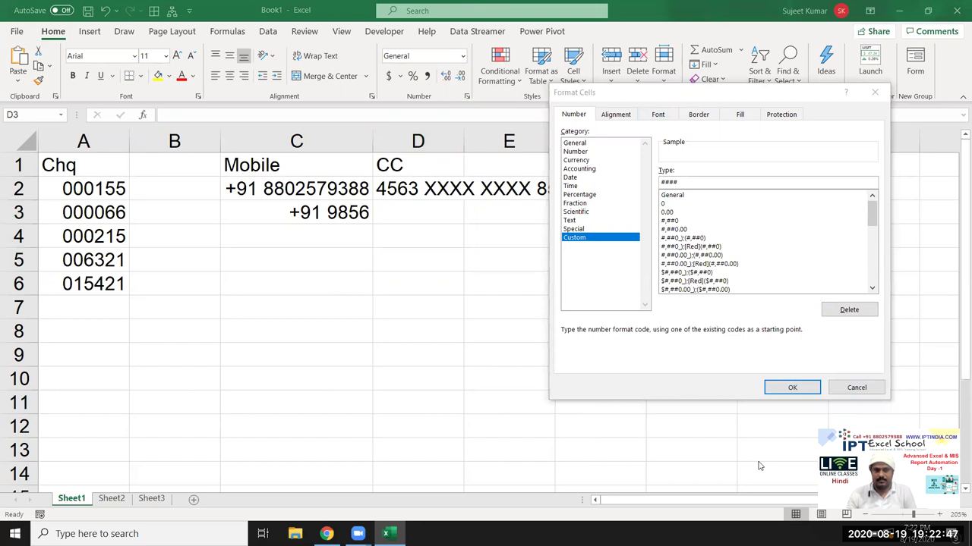
click(715, 184)
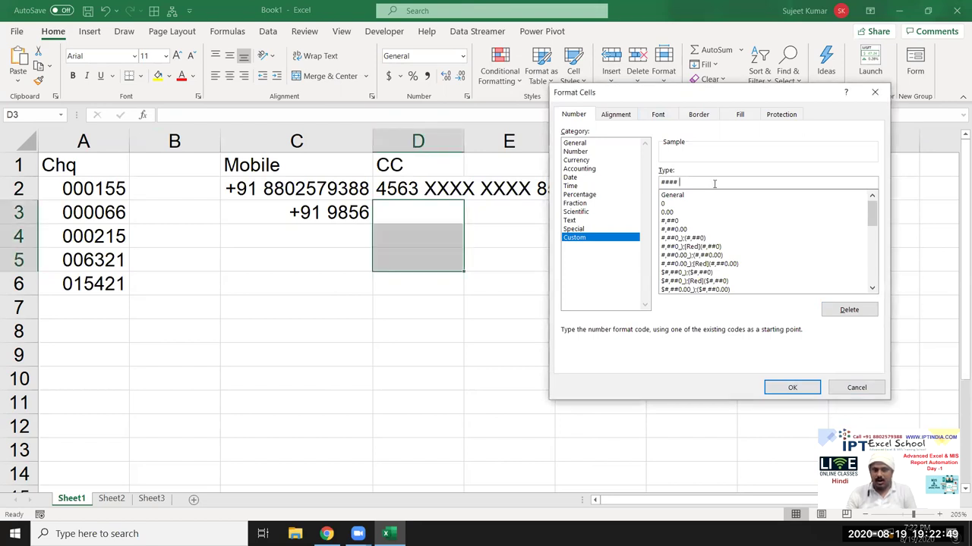
text(XXX)
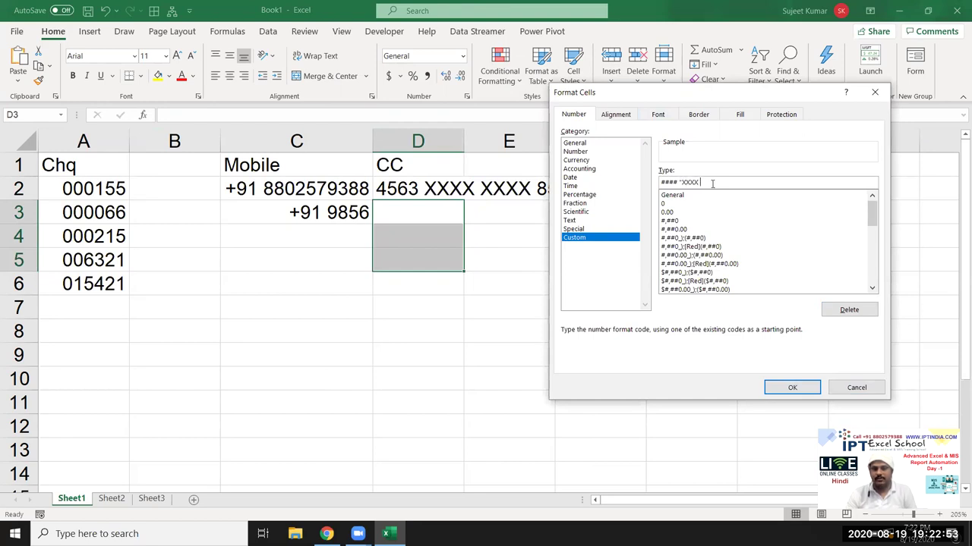
text(X XXXX)
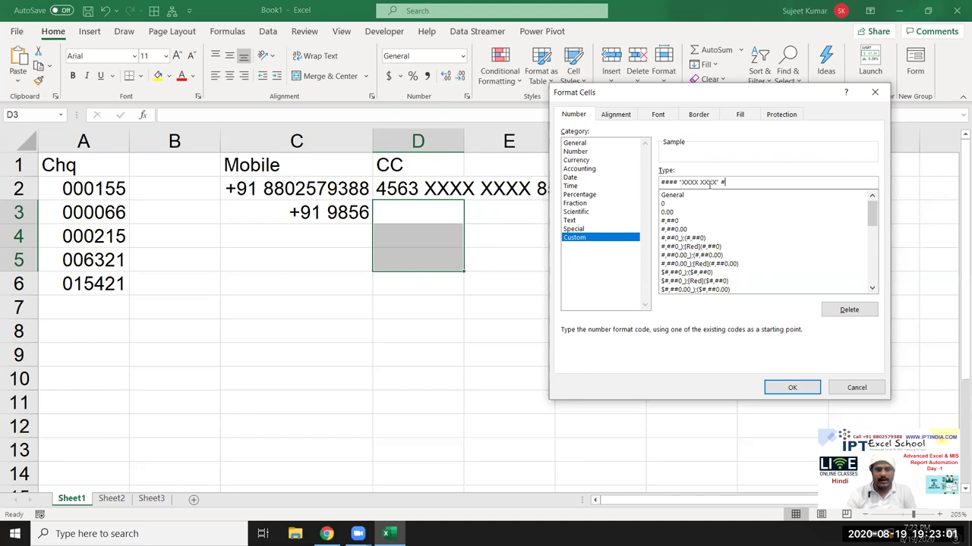
text(###)
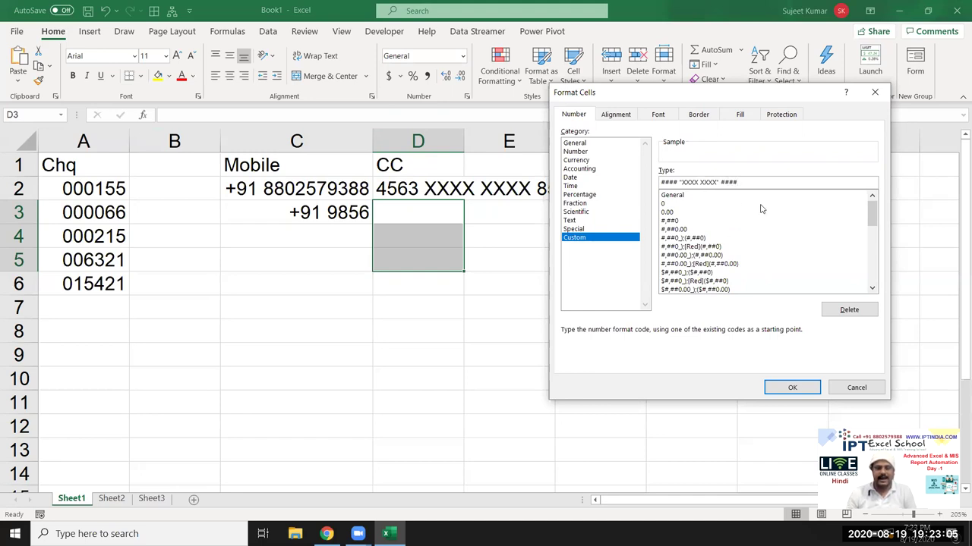
key(Return)
key(Up)
- Enter an eight-digit card number in D3 and delete the stray trailing 4 from D2
key(Down)
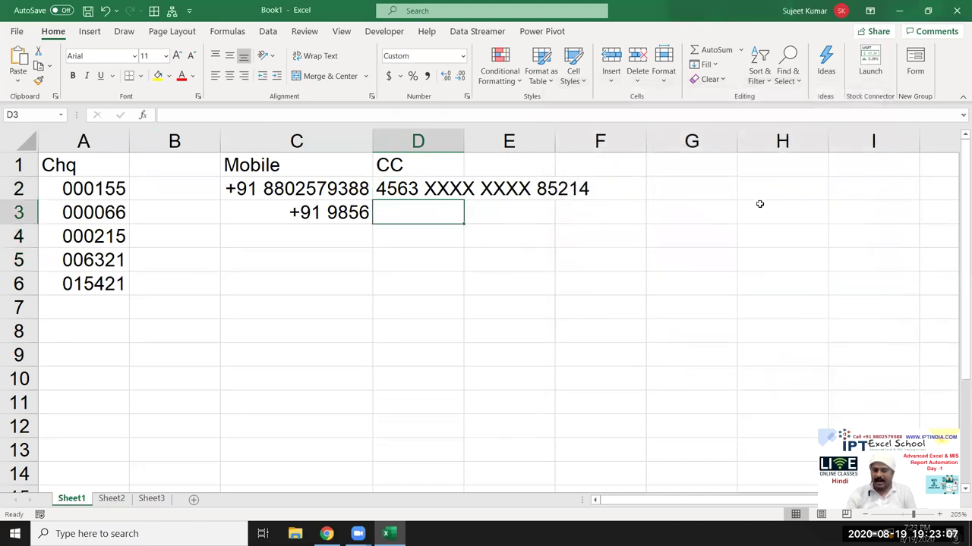
text(45638521)
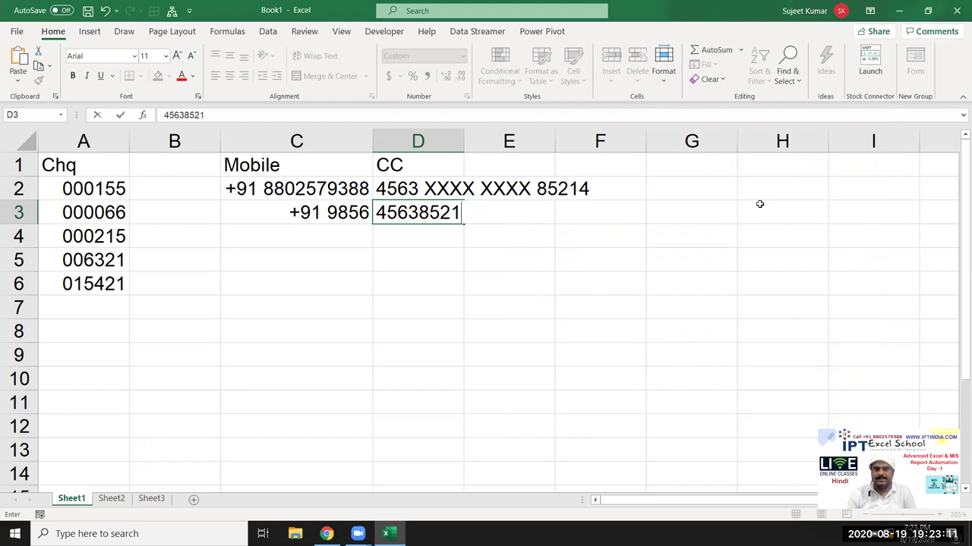
key(Return)
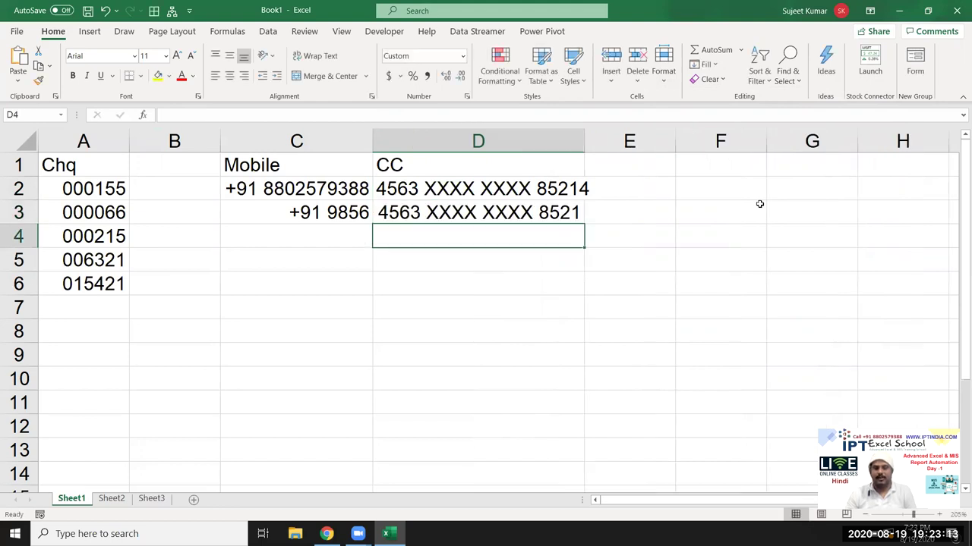
key(Up)
key(Up)
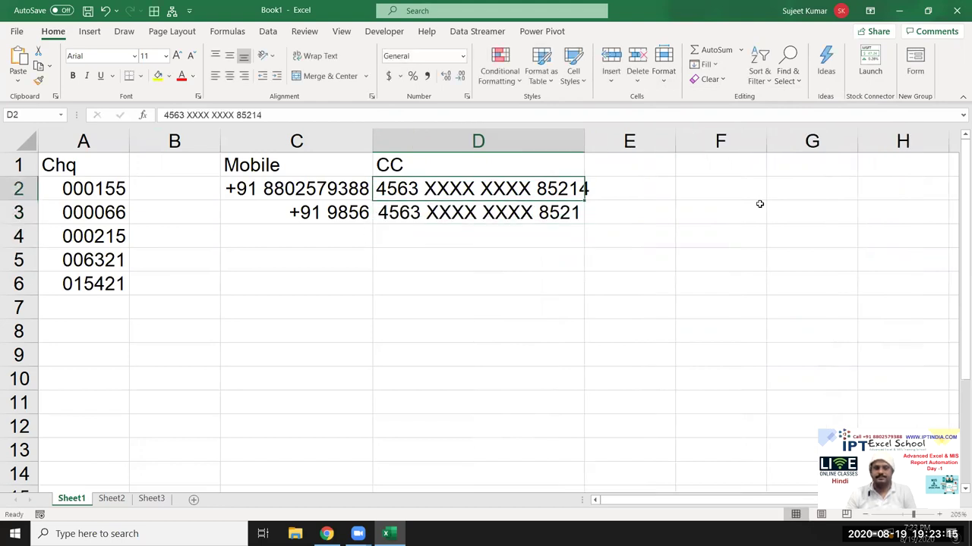
click(259, 115)
key(BackSpace)
key(Return)
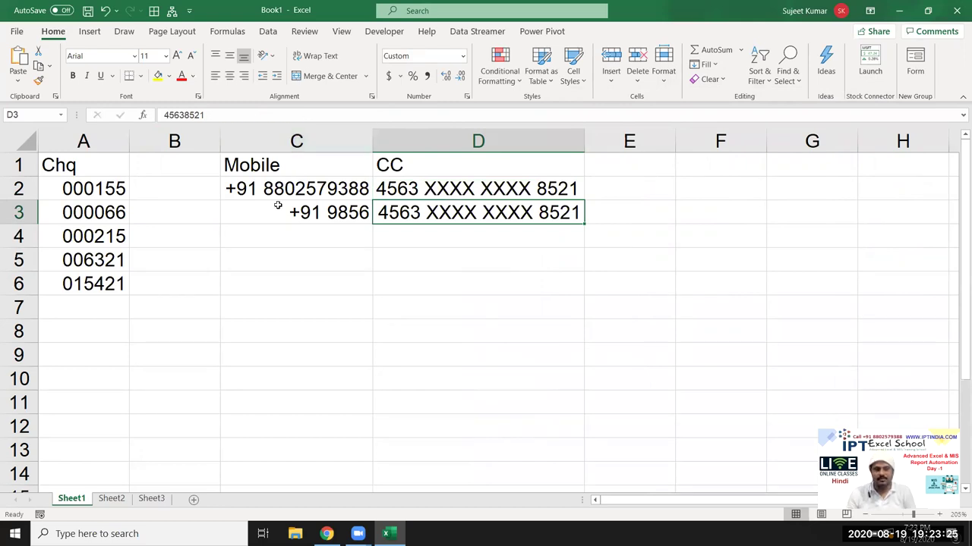
- Compare the stored values behind the +91 number and the masked card, then pick C9
click(311, 206)
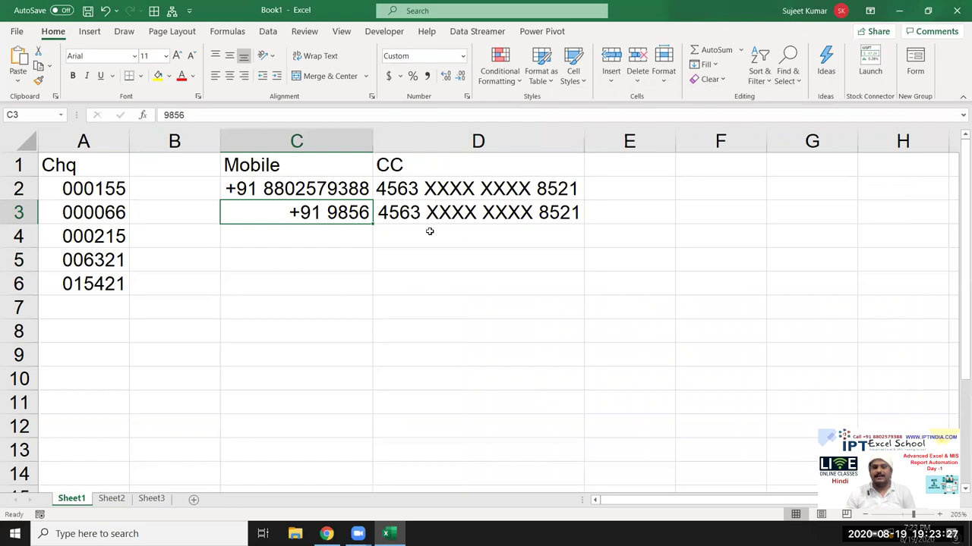
click(448, 220)
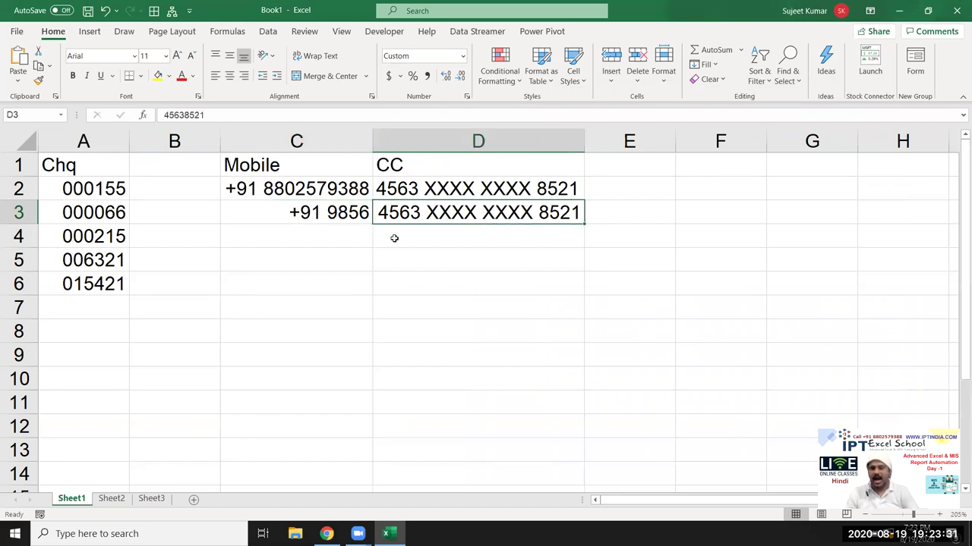
click(308, 364)
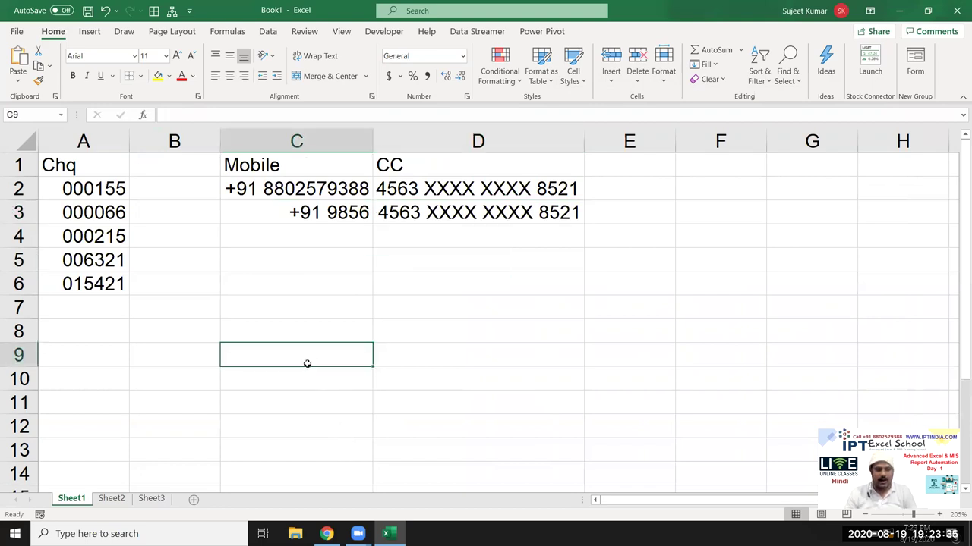
- Enter the number 1500 in C9 and the text MRP 1500 in D9
text(#)
key(Escape)
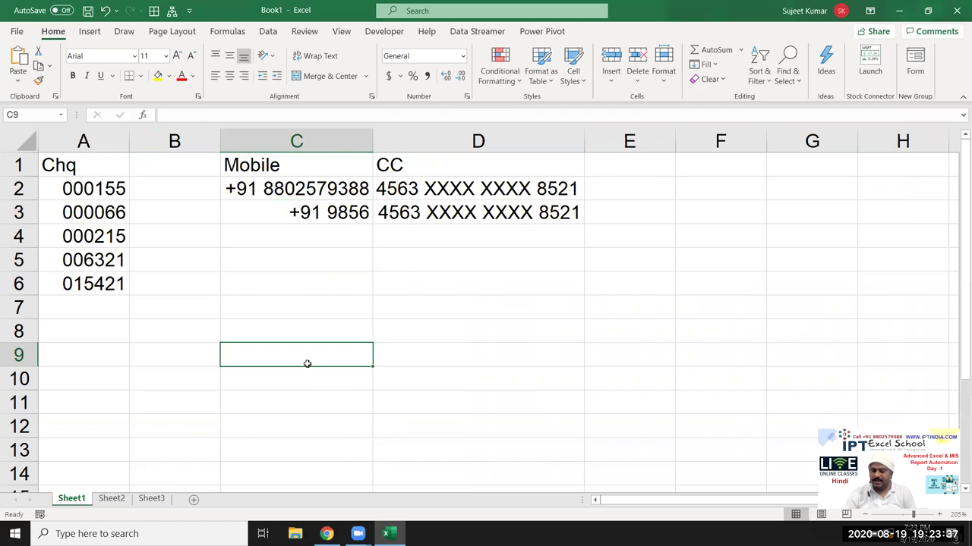
text(1500)
key(Return)
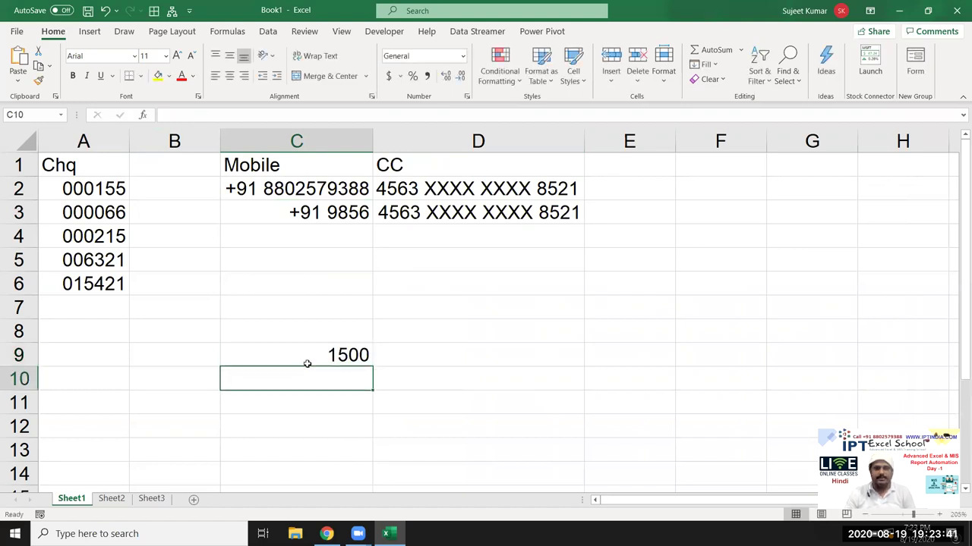
key(Up)
key(Right)
text(MEP)
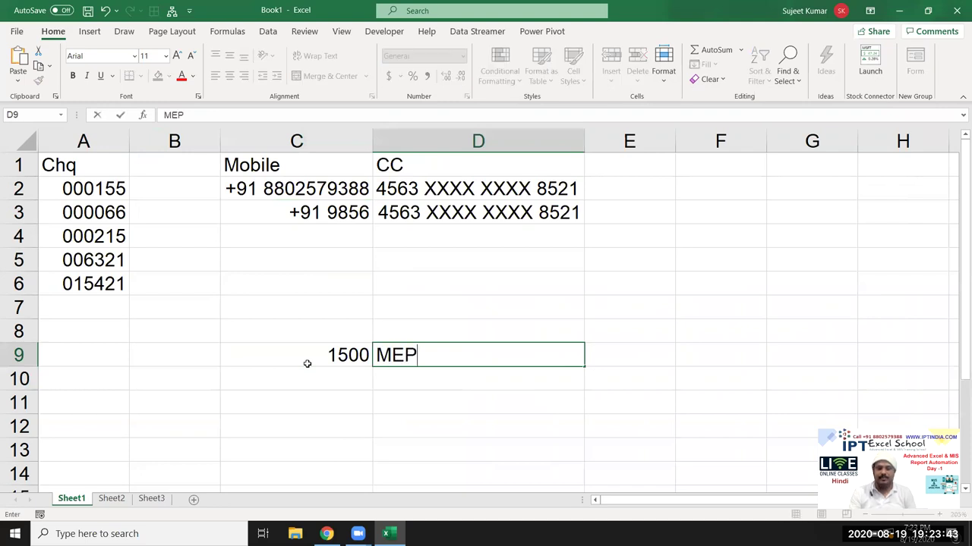
key(BackSpace)
key(BackSpace)
text(EP)
key(BackSpace)
key(BackSpace)
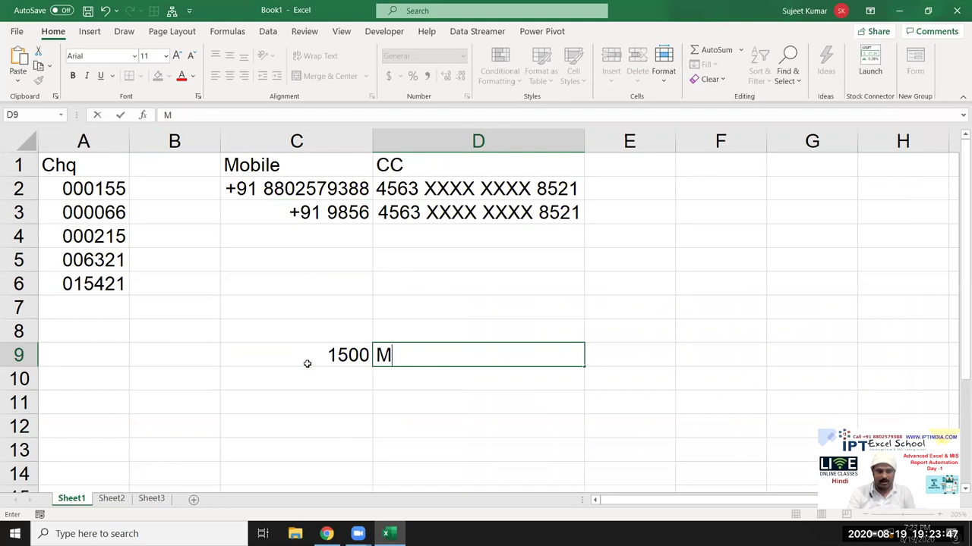
text(RP 1500)
key(Return)
- Enter =D9+20 in E9, which returns #VALUE!
key(Up)
key(Right)
text(=)
key(Left)
text(+20)
key(Return)
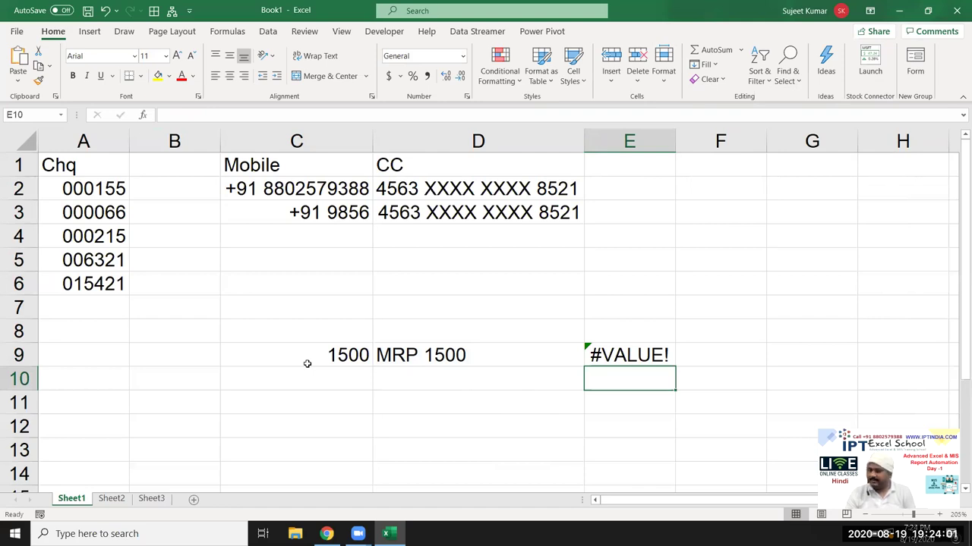
- Compare E9's formula, D9's text and C9's plain 1500, ending on C9
key(Up)
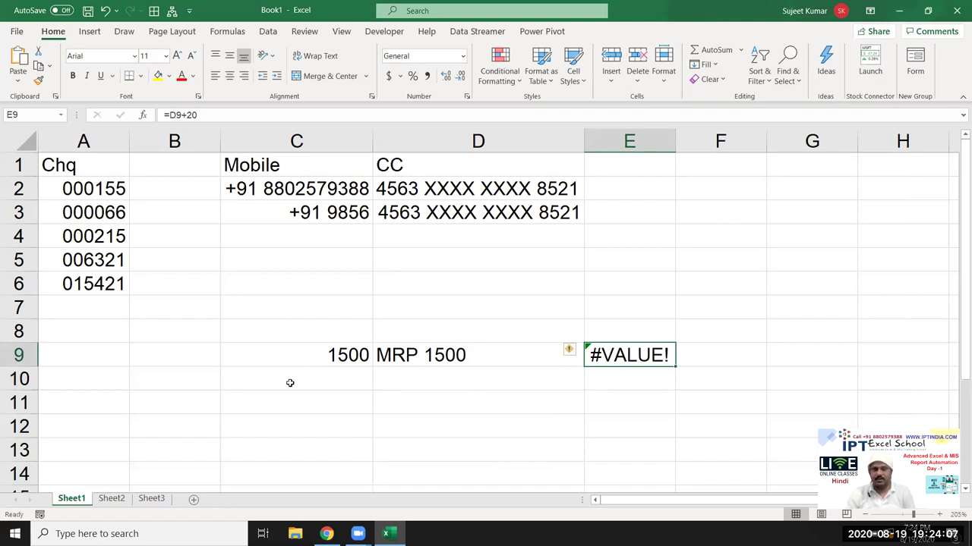
key(Left)
key(Left)
key(Right)
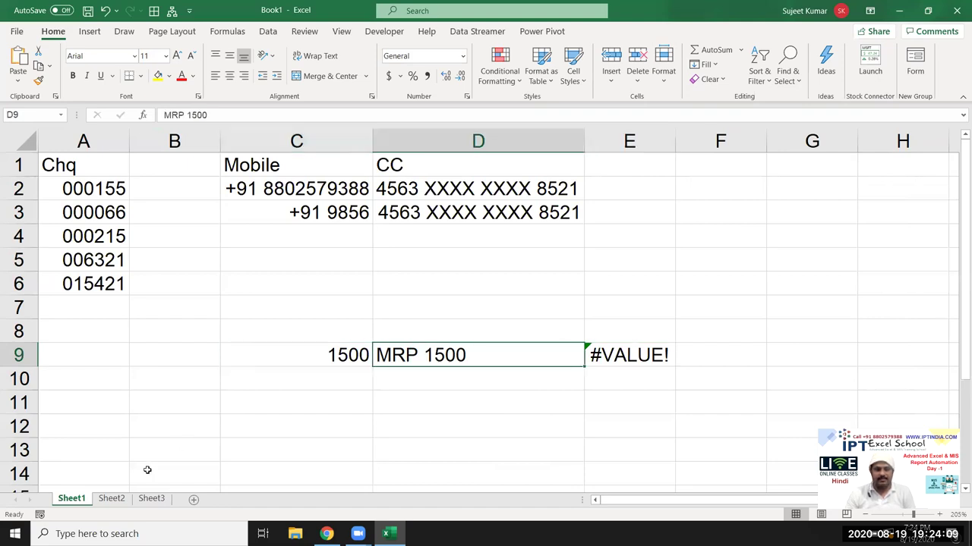
key(Left)
key(Right)
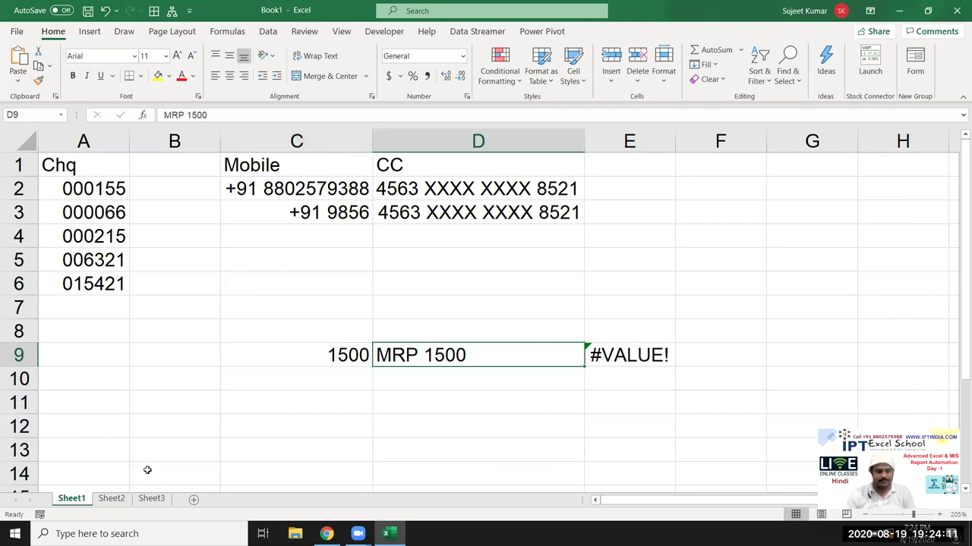
key(Down)
key(Left)
key(Up)
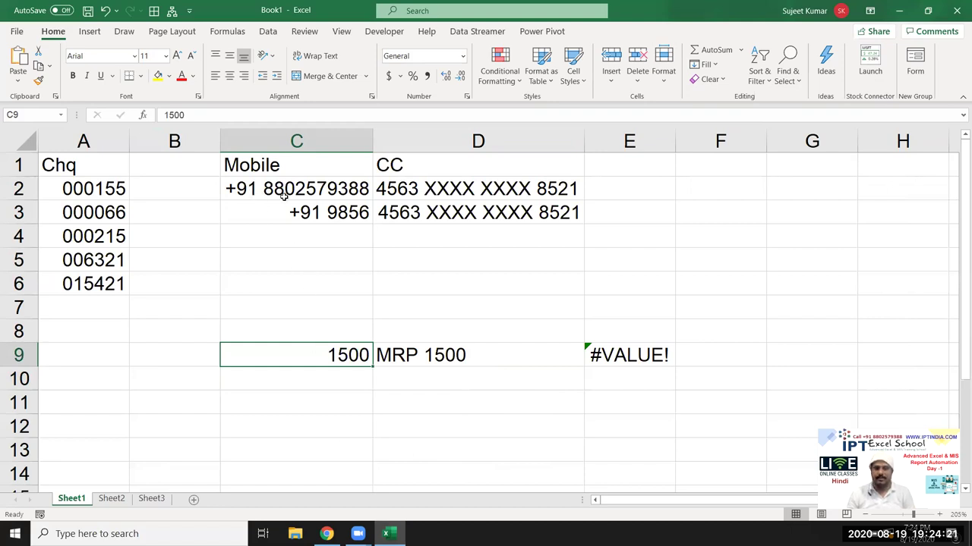
- Give C9 the custom format "MRP" 00 so its 1500 displays as MRP 1500
click(467, 97)
click(566, 240)
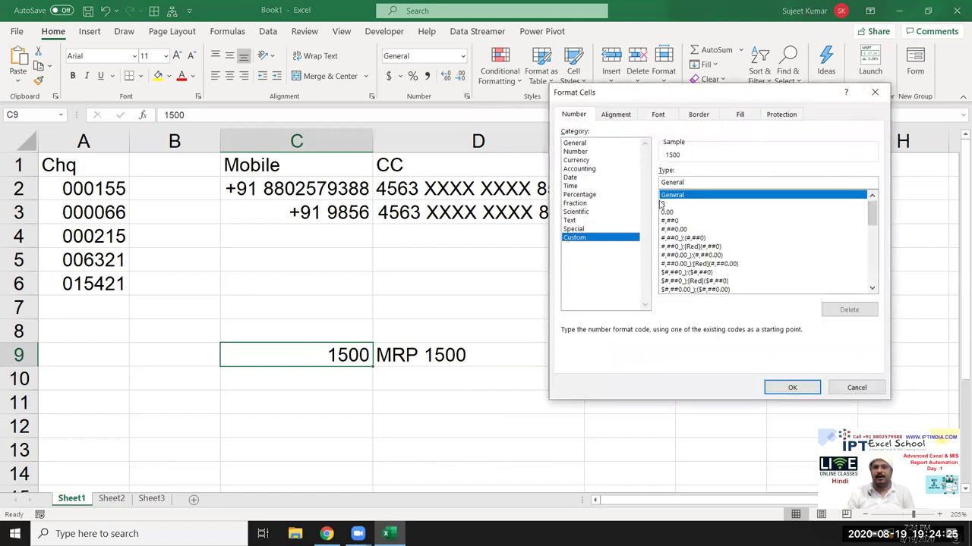
double_click(665, 183)
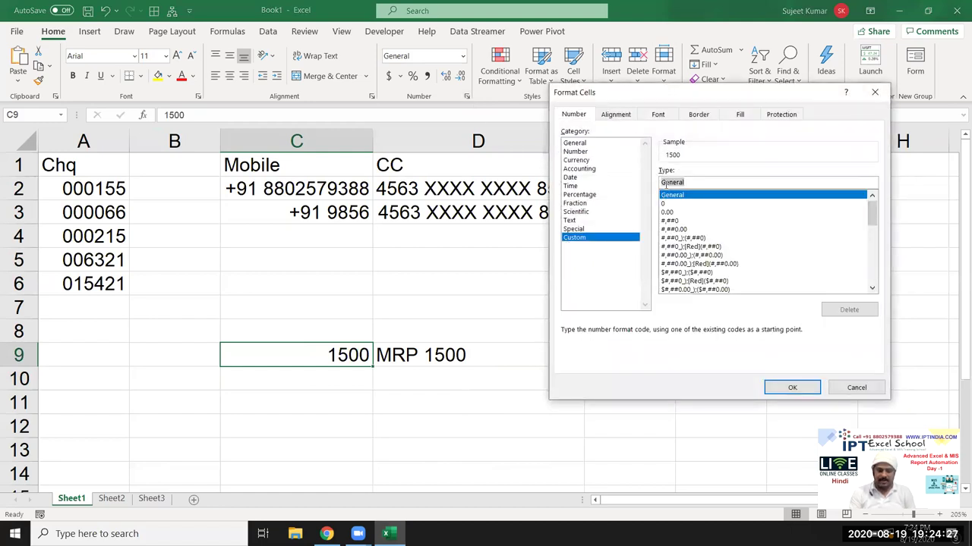
text("MRP")
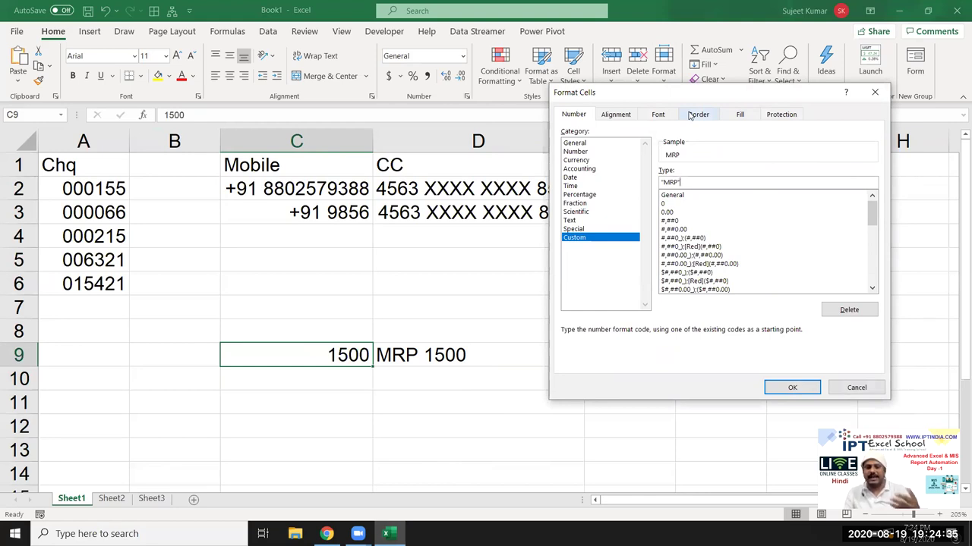
click(789, 385)
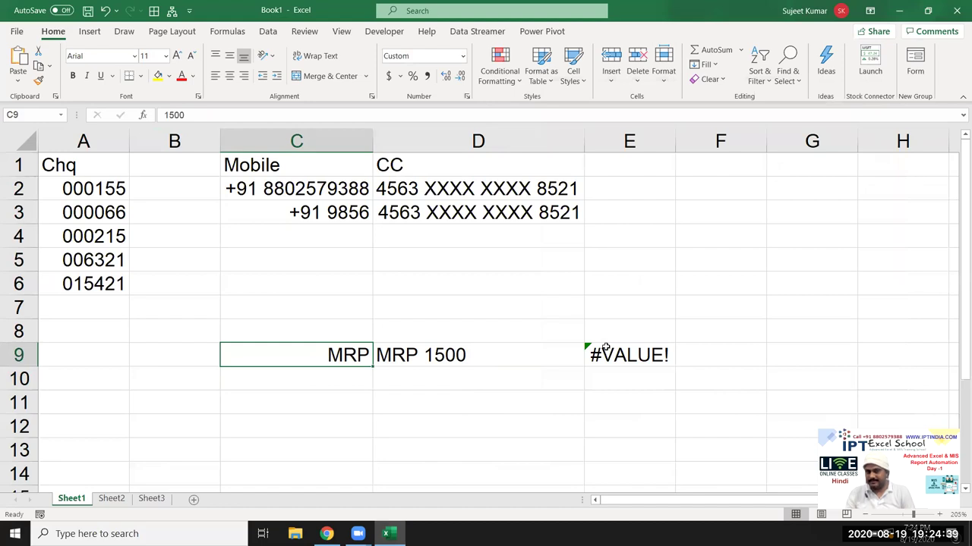
click(466, 97)
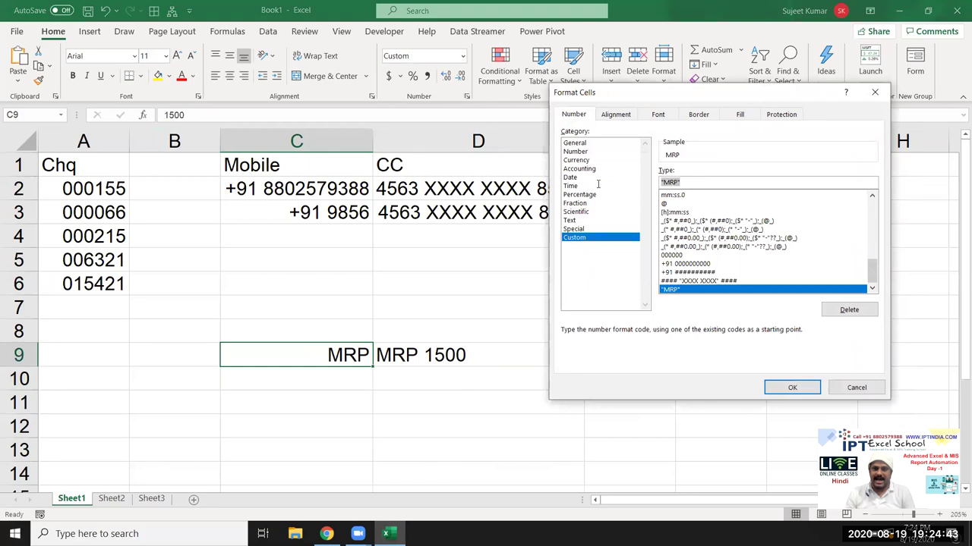
click(716, 183)
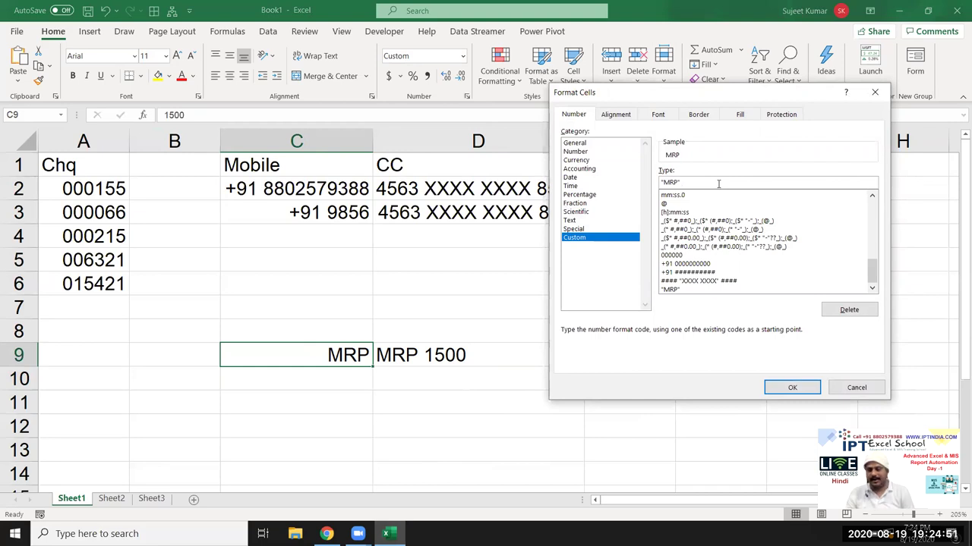
text(00)
key(Return)
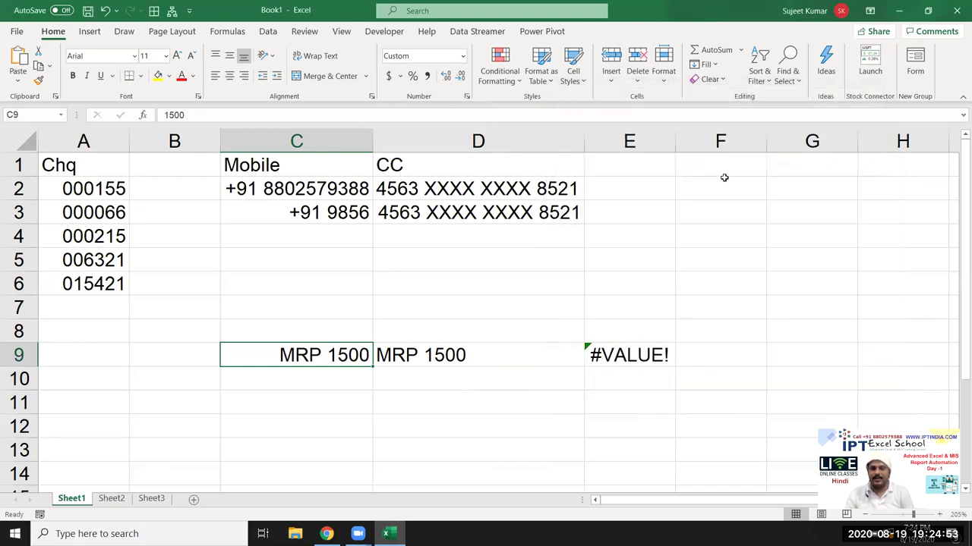
- Rework C9's format to 00 "MRP" so the number shows before MRP
click(467, 99)
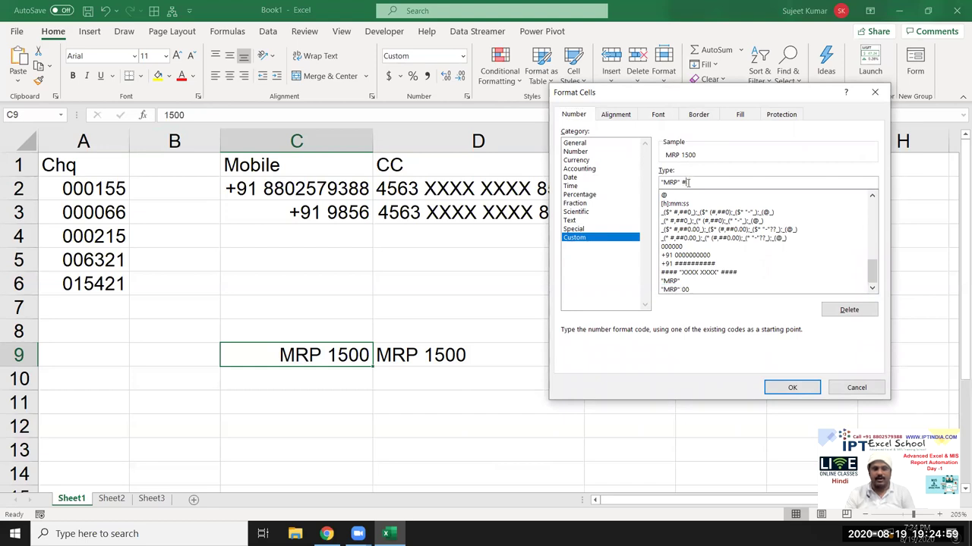
key(Escape)
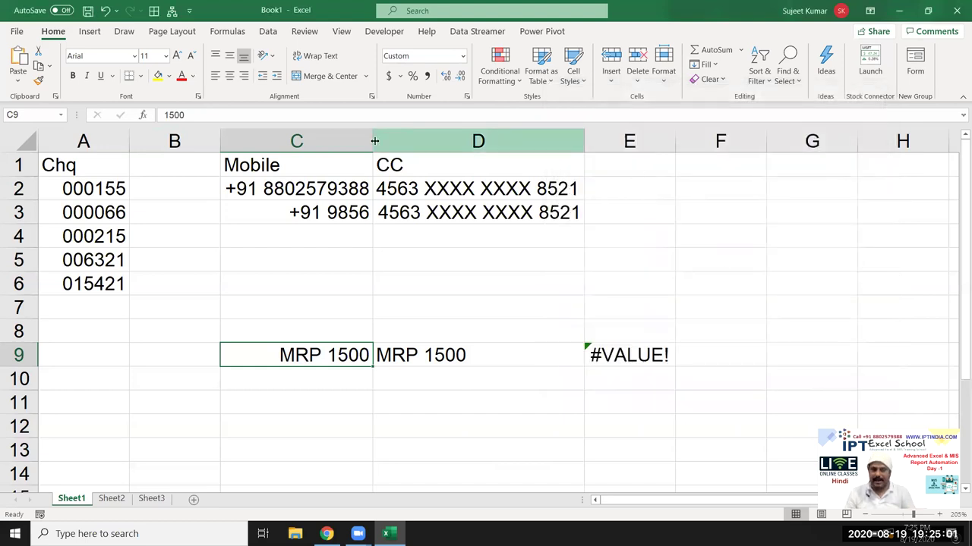
click(371, 96)
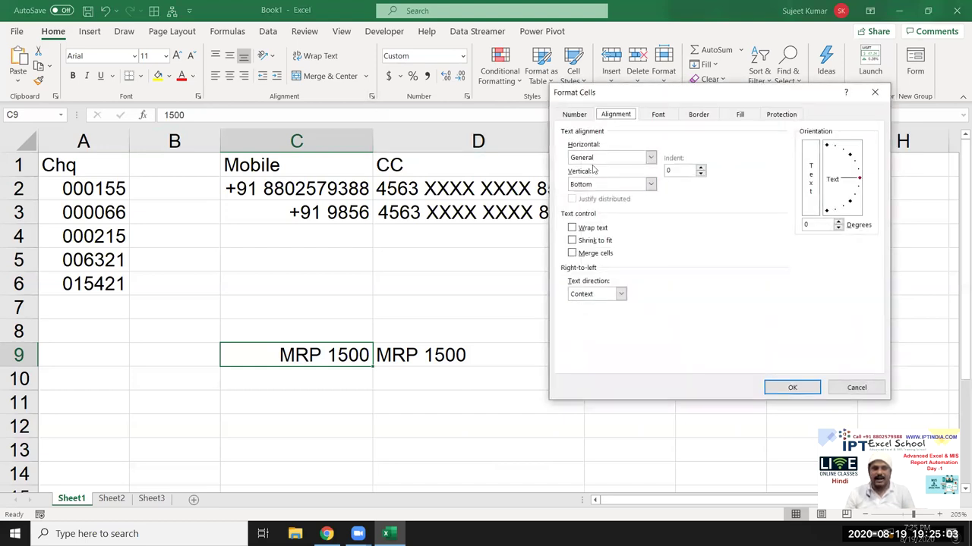
click(574, 116)
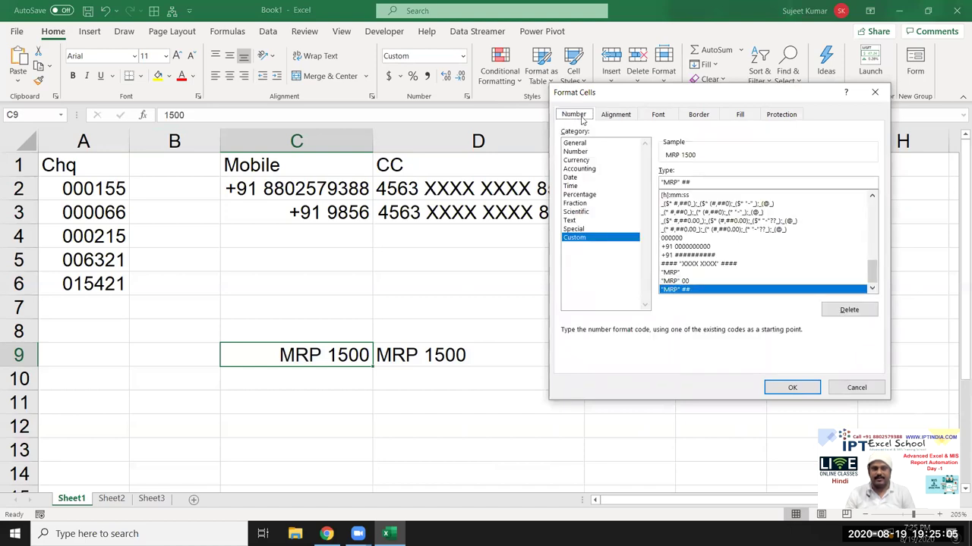
double_click(686, 182)
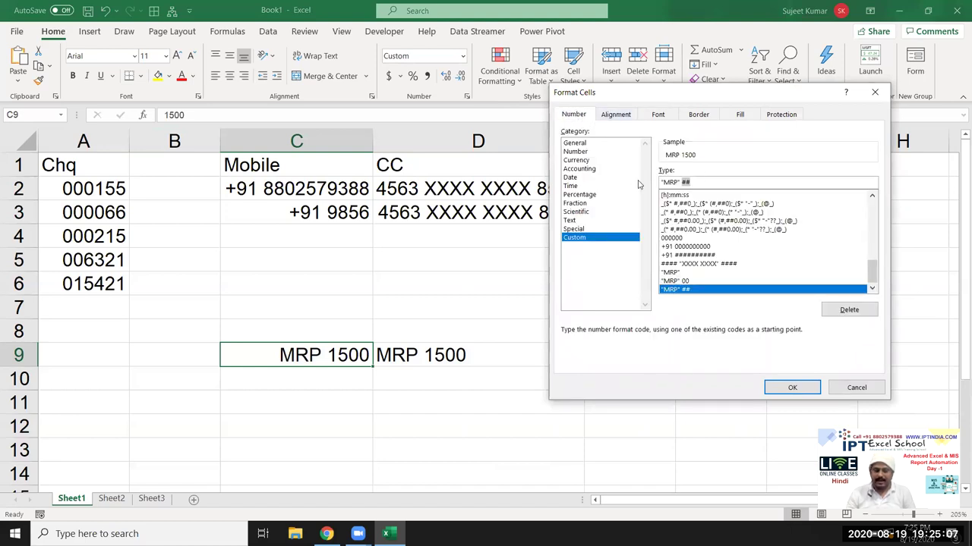
key(BackSpace)
key(Home)
text(00)
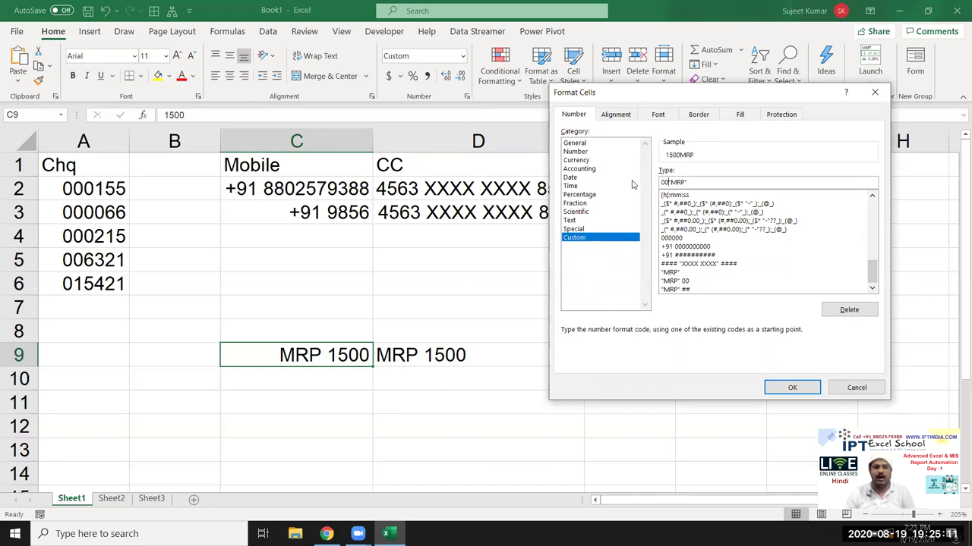
key(Return)
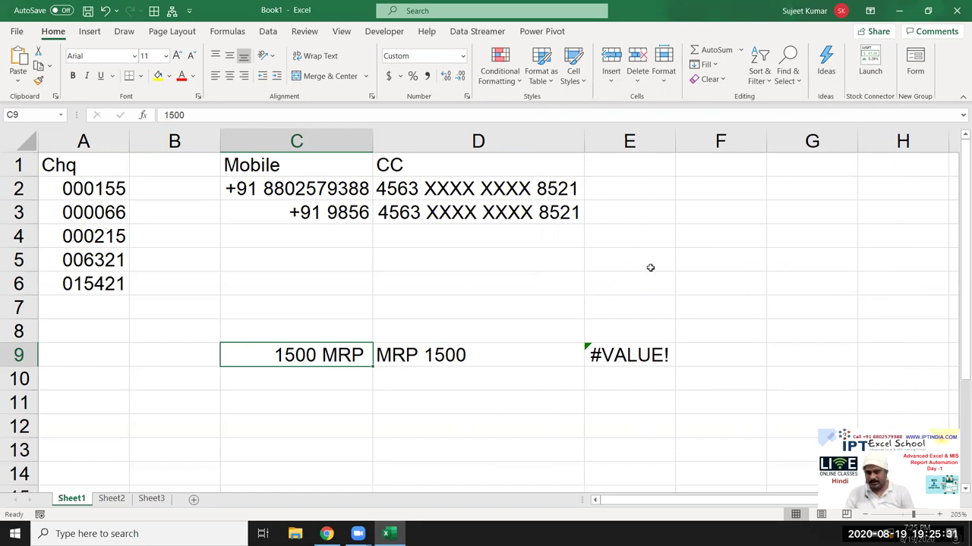
- Replace C9's value with 5, which displays as 05 MRP
click(467, 96)
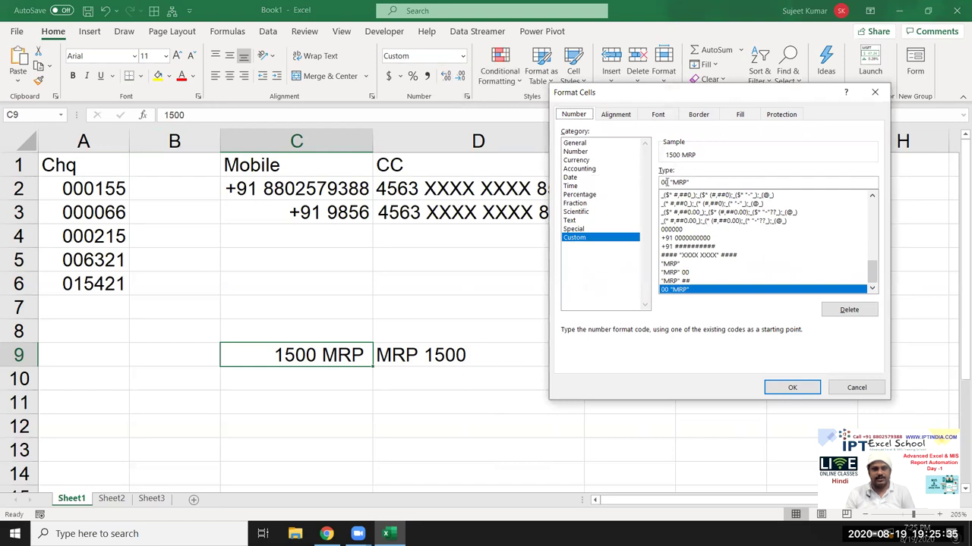
key(Escape)
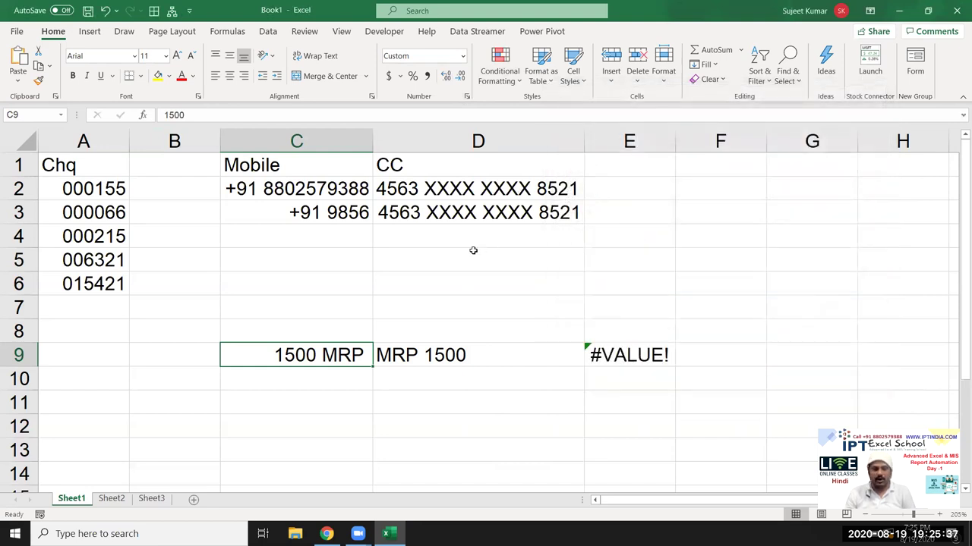
key(Delete)
text(5)
key(Return)
key(Up)
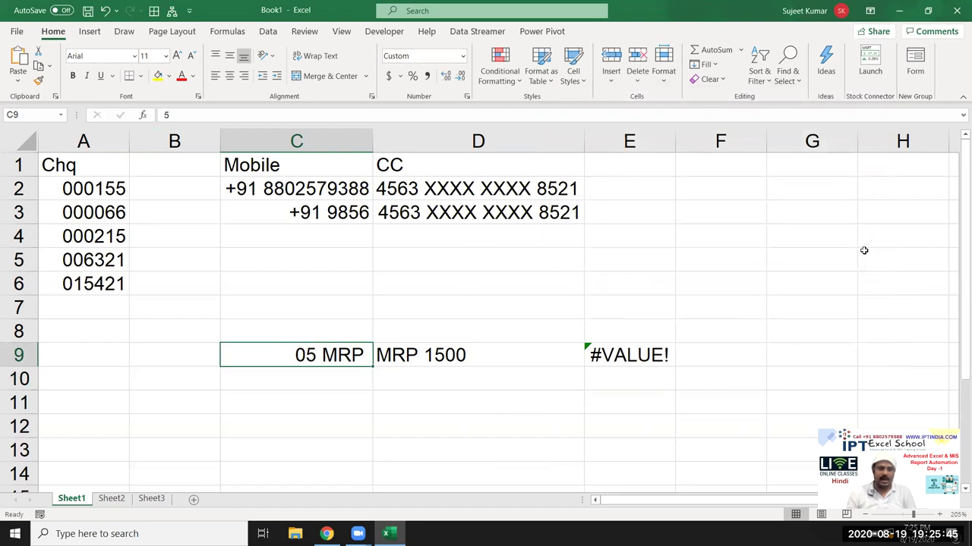
- Start replacing the leading 00 in C9's format code with ##
click(466, 97)
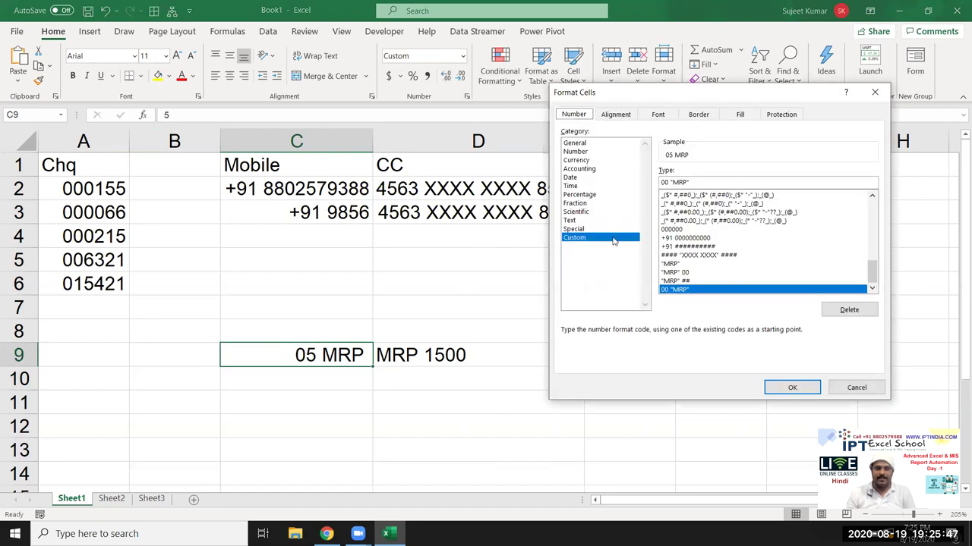
double_click(664, 183)
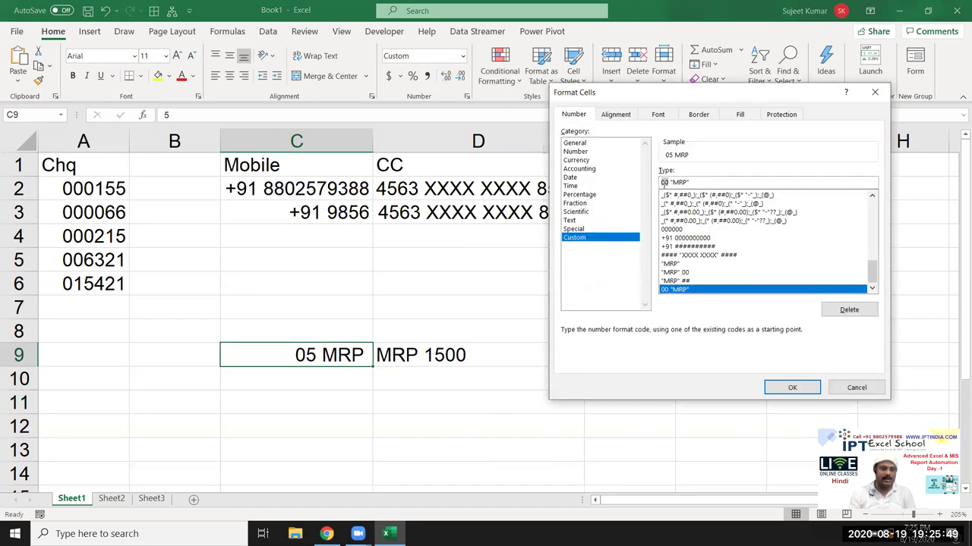
text(##)
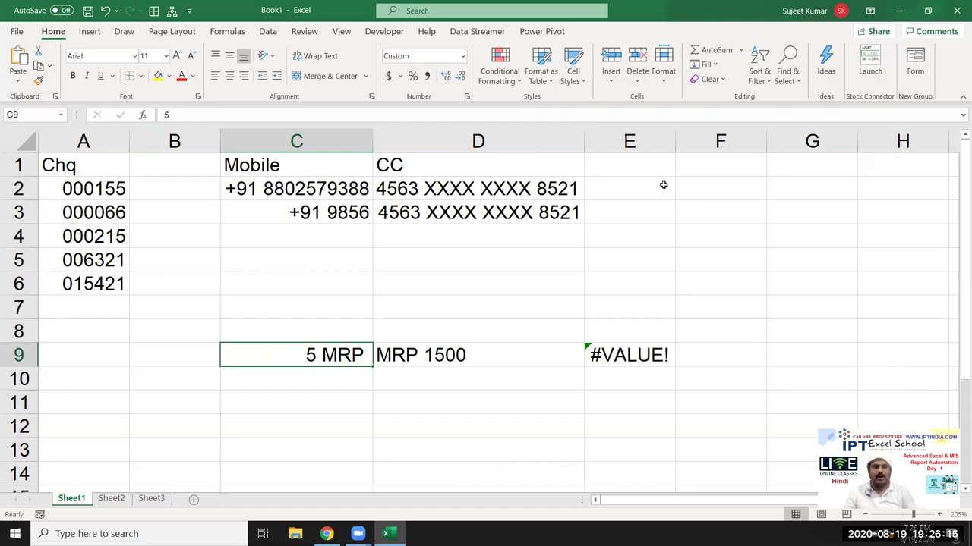
- Enter 50.36 in D12
scroll(520, 299, down, 3)
scroll(394, 325, down, 1)
scroll(394, 326, up, 2)
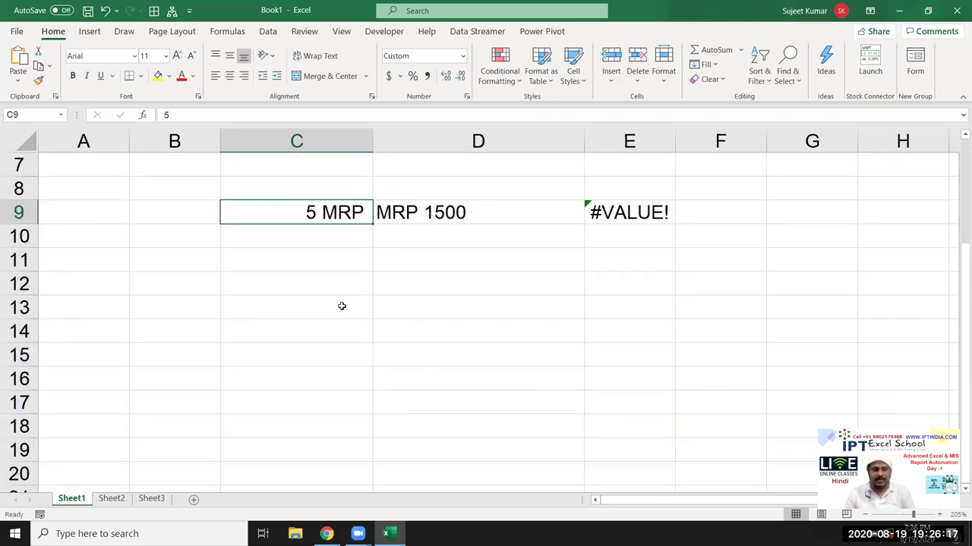
click(453, 290)
text(50.)
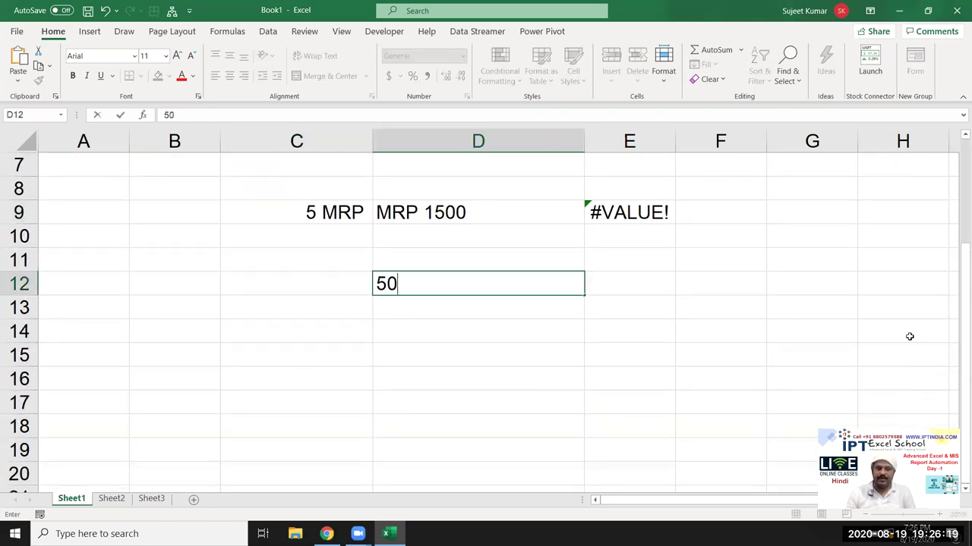
text(3)
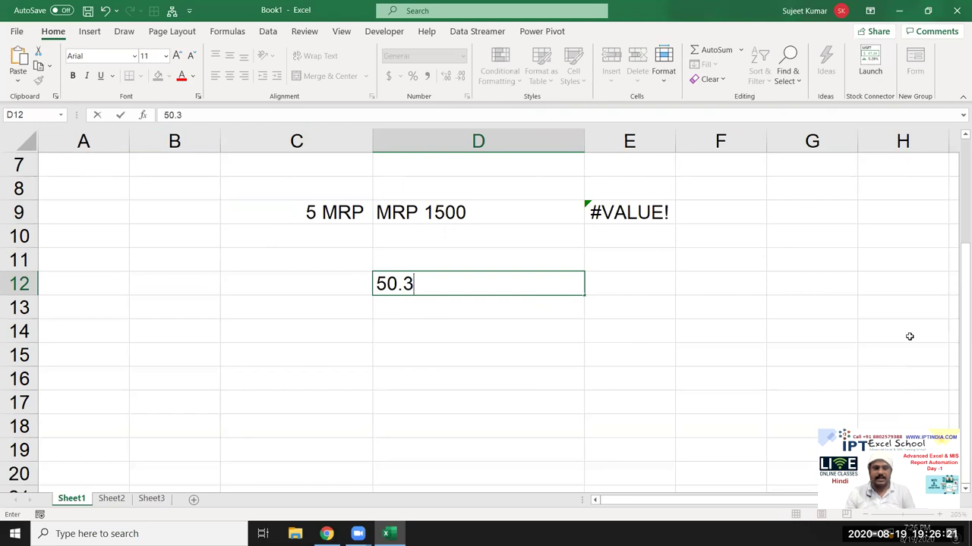
text(6)
key(Return)
- Give D12 the custom format 0# "Rupees" .00 "Paise"
click(486, 283)
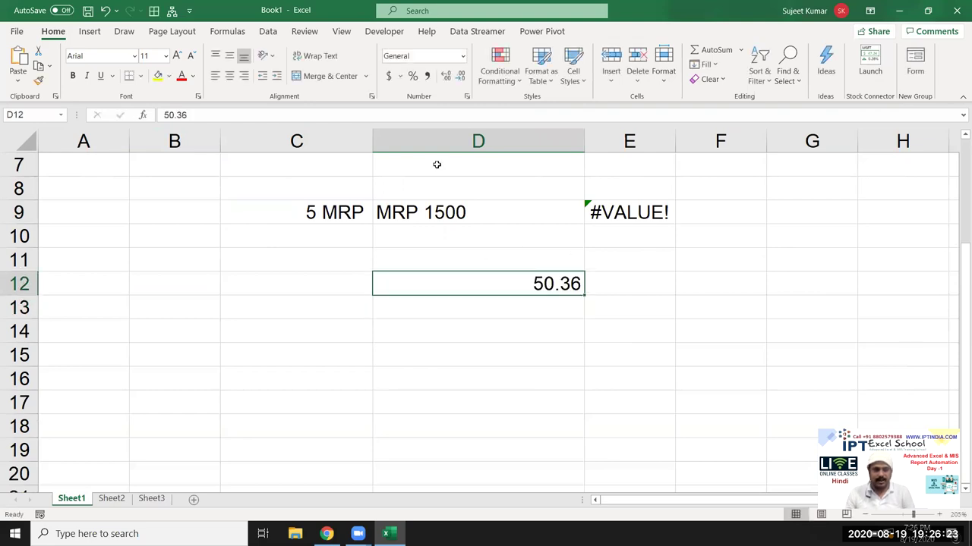
key(ctrl+1)
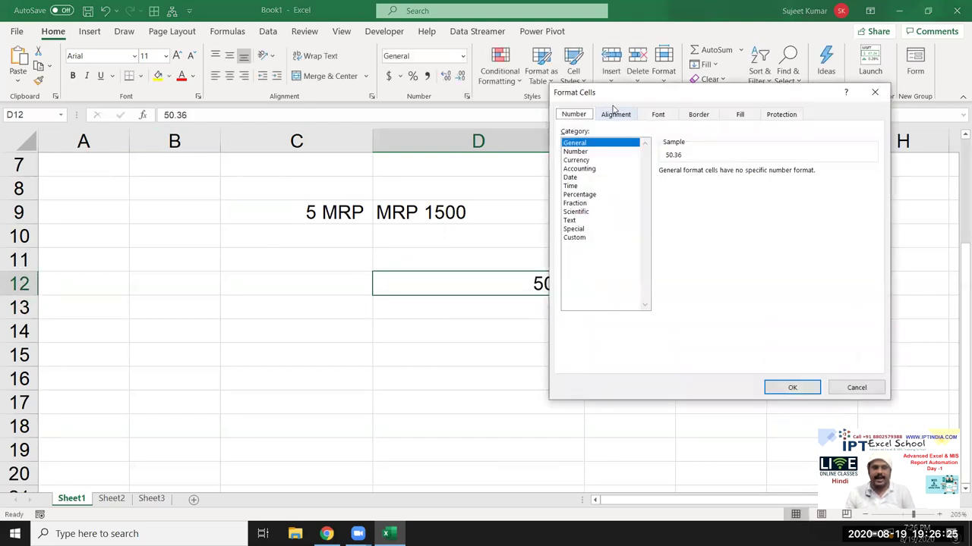
drag(602, 98, 127, 147)
click(100, 285)
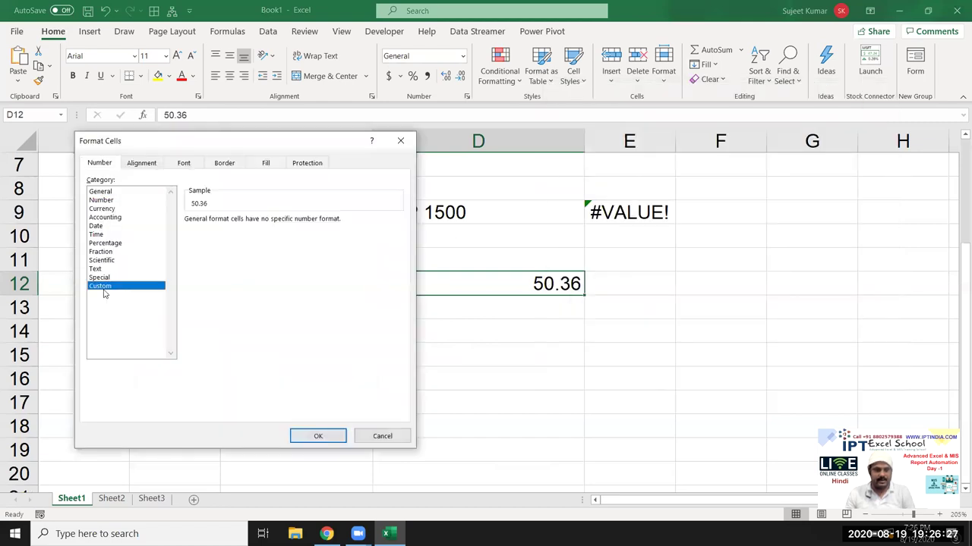
double_click(196, 230)
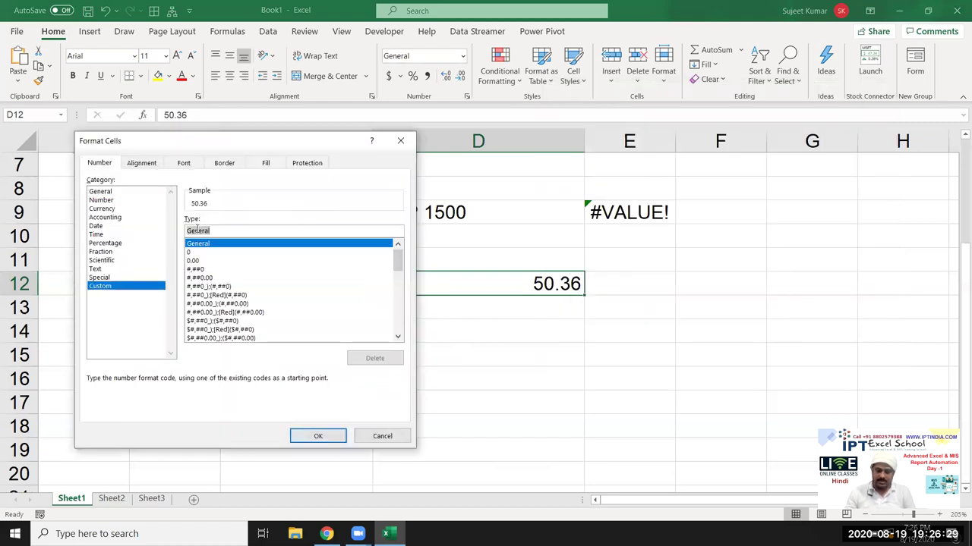
text(0# "Ru)
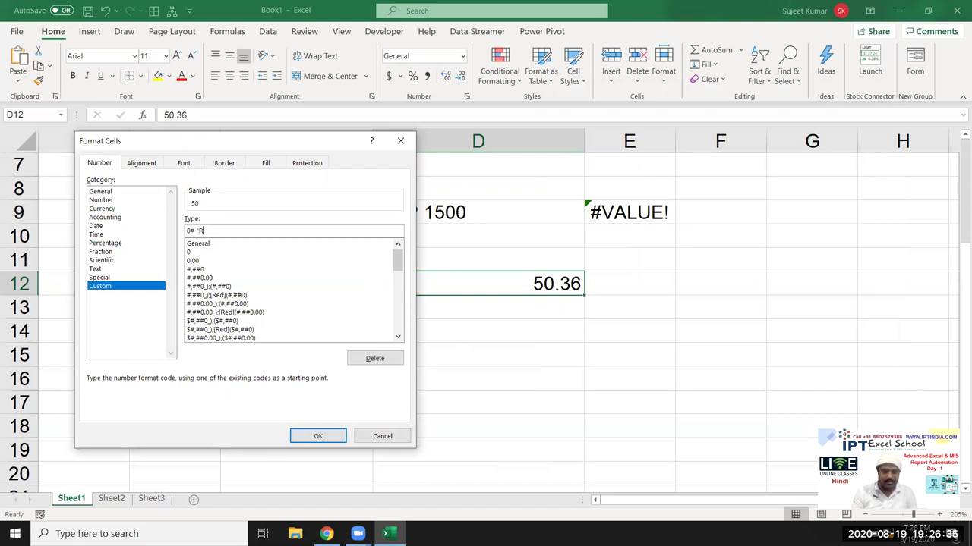
text(pees" .00 "Paise")
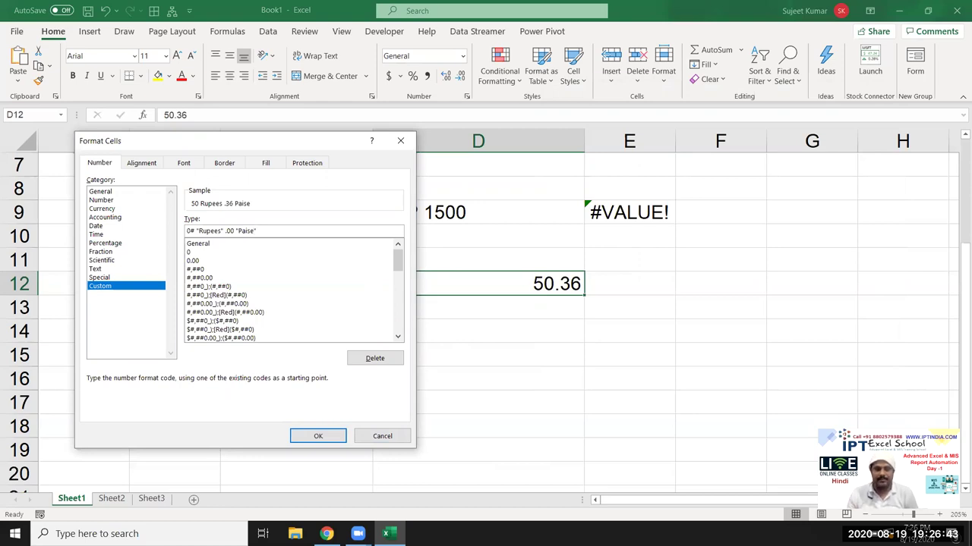
click(330, 440)
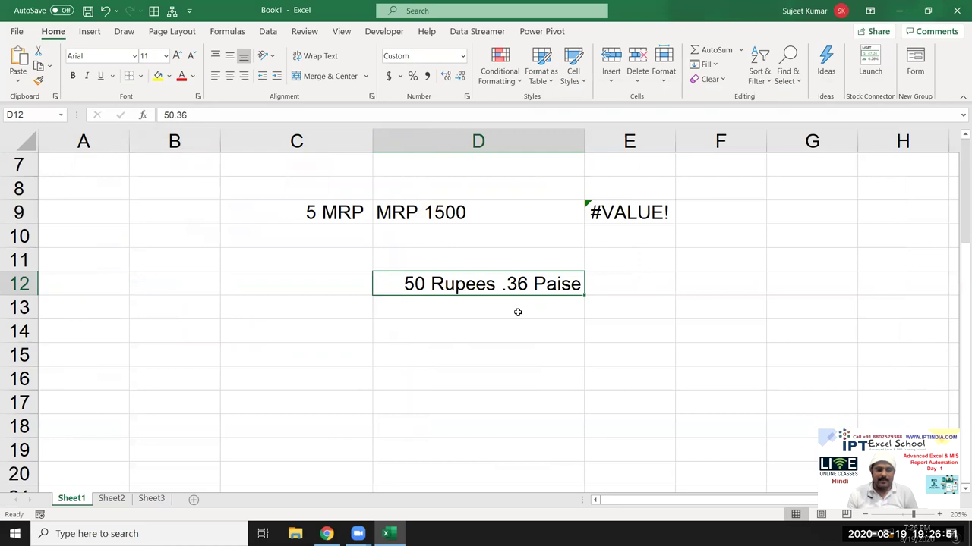
- Change D12's format to 00 "Rupees" .00 "Paise"
click(371, 96)
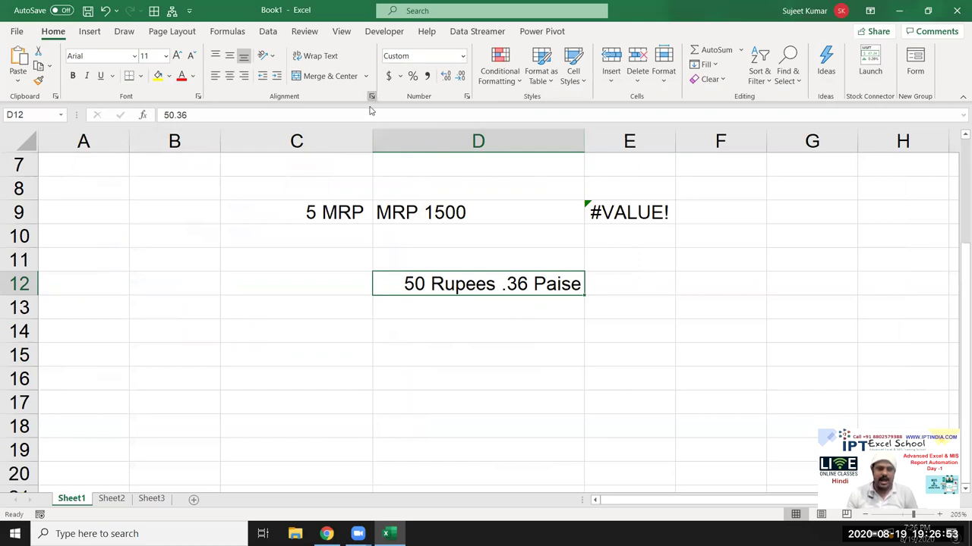
click(99, 163)
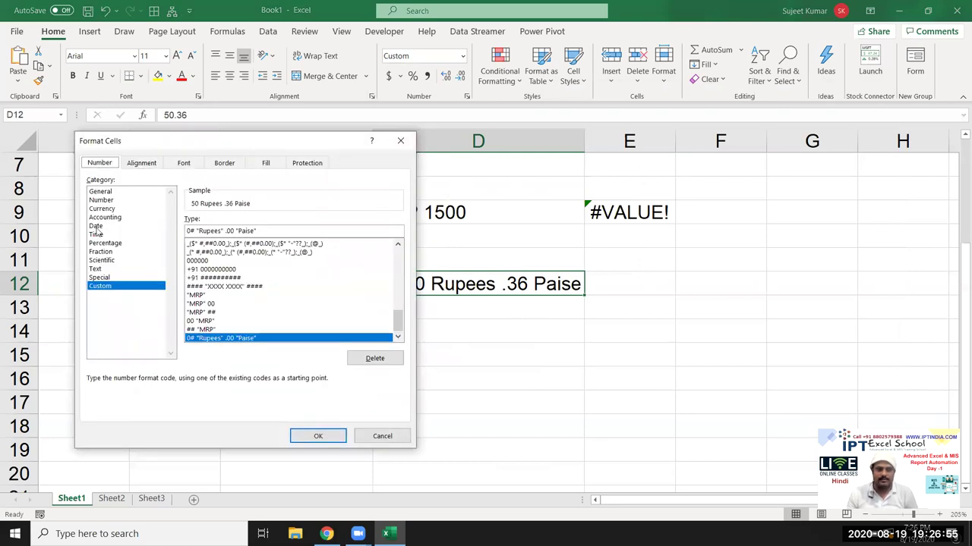
click(382, 436)
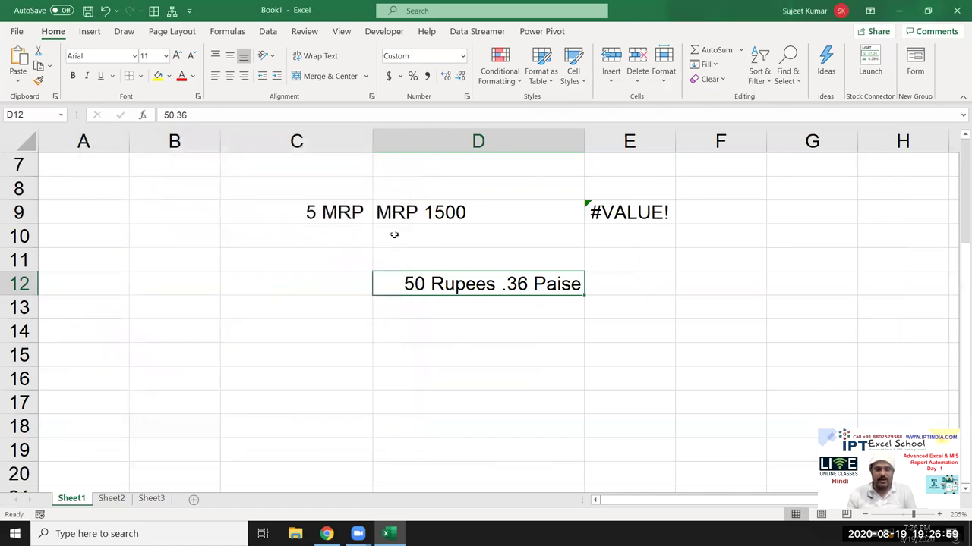
click(372, 97)
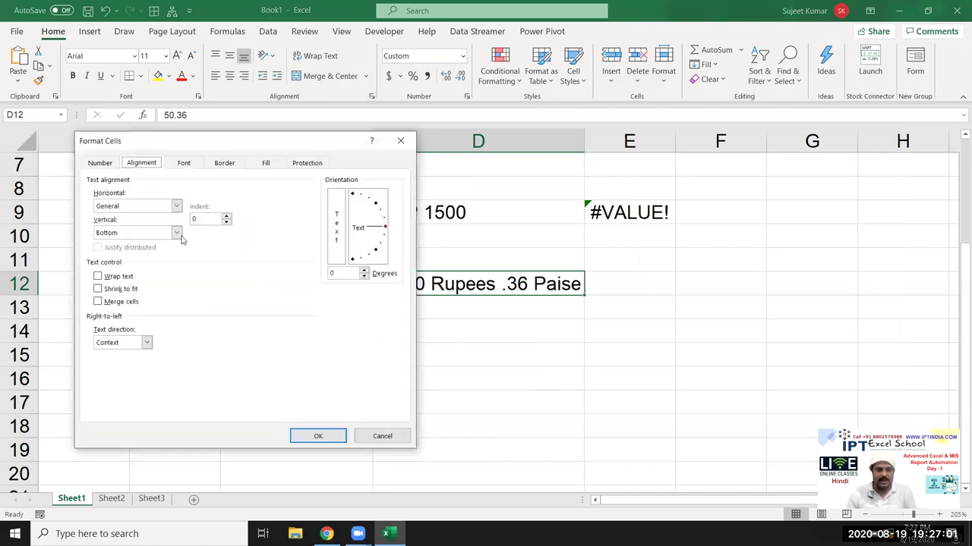
click(102, 165)
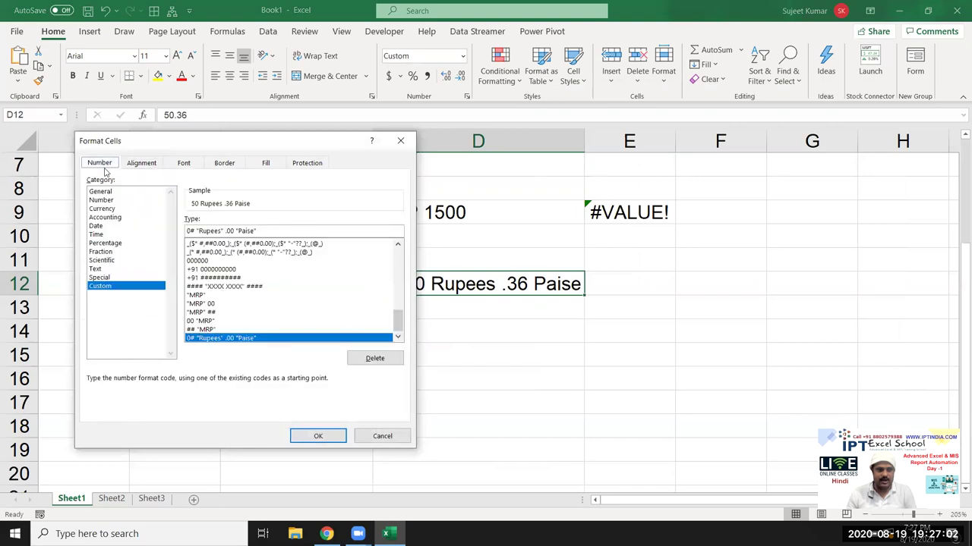
click(192, 231)
key(BackSpace)
text(0)
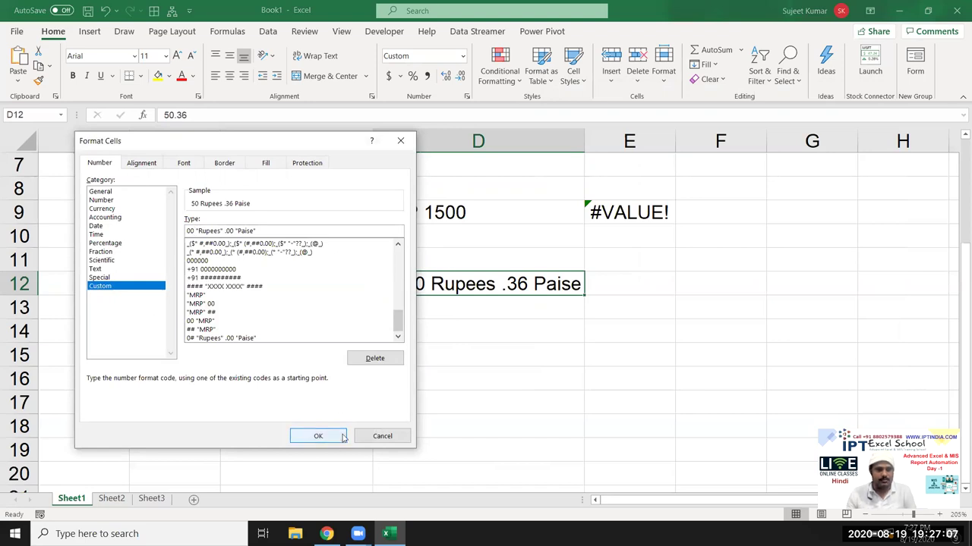
click(336, 439)
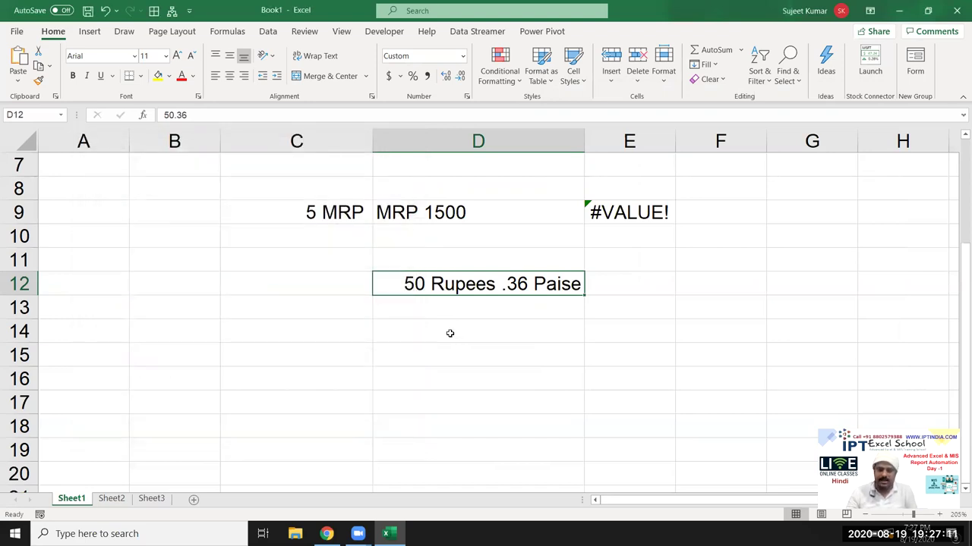
- Test D12 with 5.36 and then .75, shown as 00 Rupees .75 Paise
text(5.36)
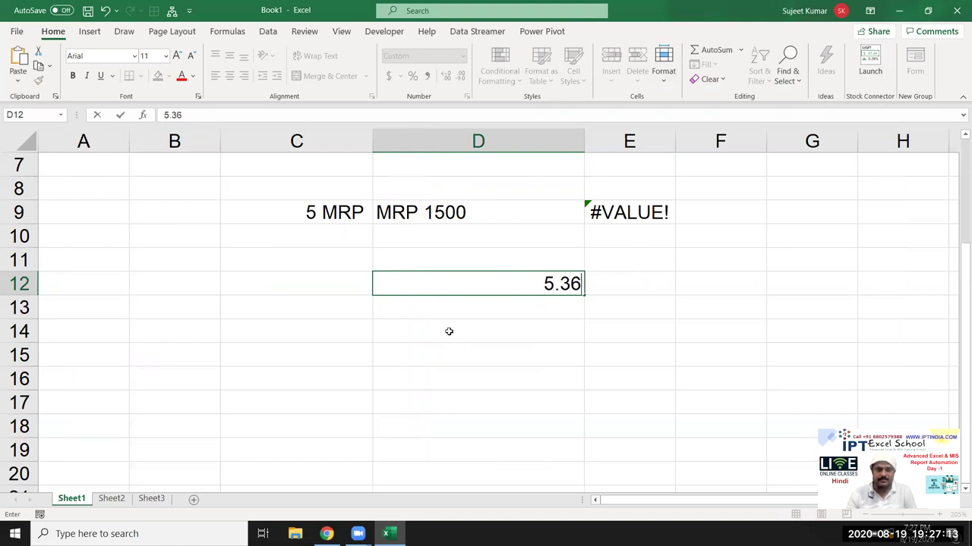
key(Return)
key(Up)
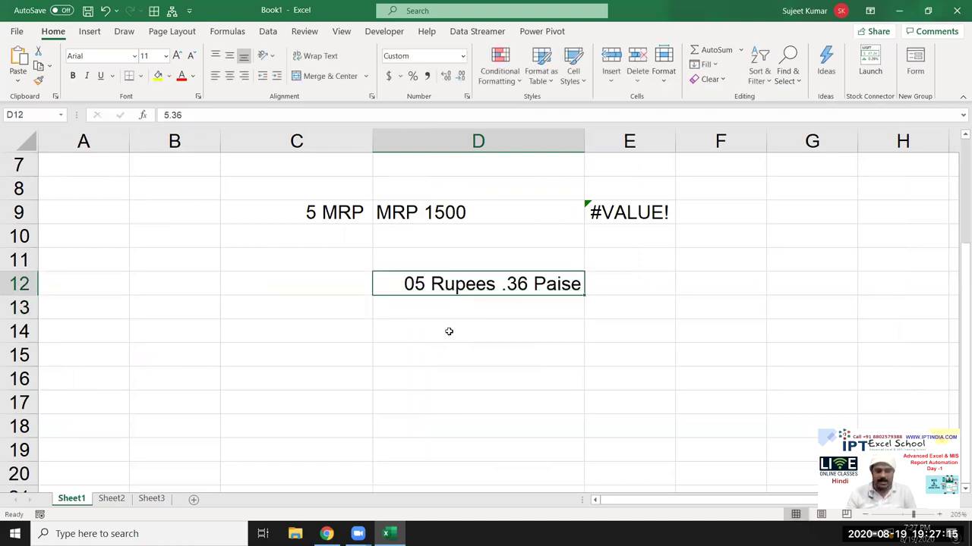
text(.75)
key(Return)
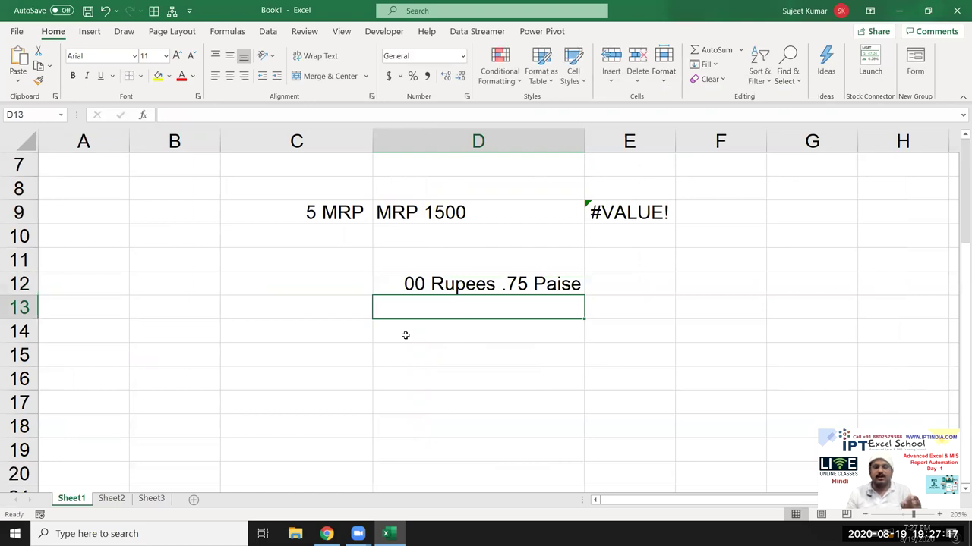
- Change D12's format to ## "Rupees" .00 "Paise"
click(445, 287)
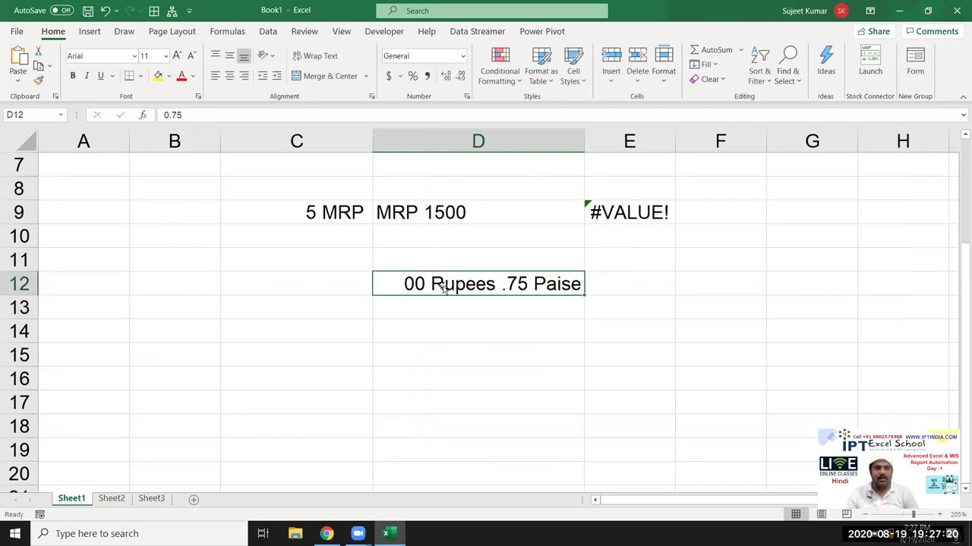
click(466, 96)
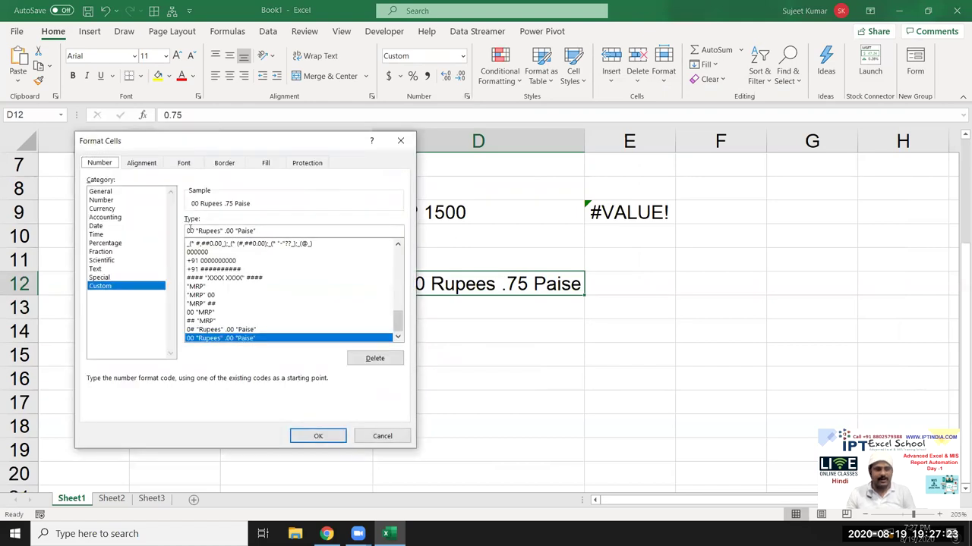
drag(188, 230, 195, 230)
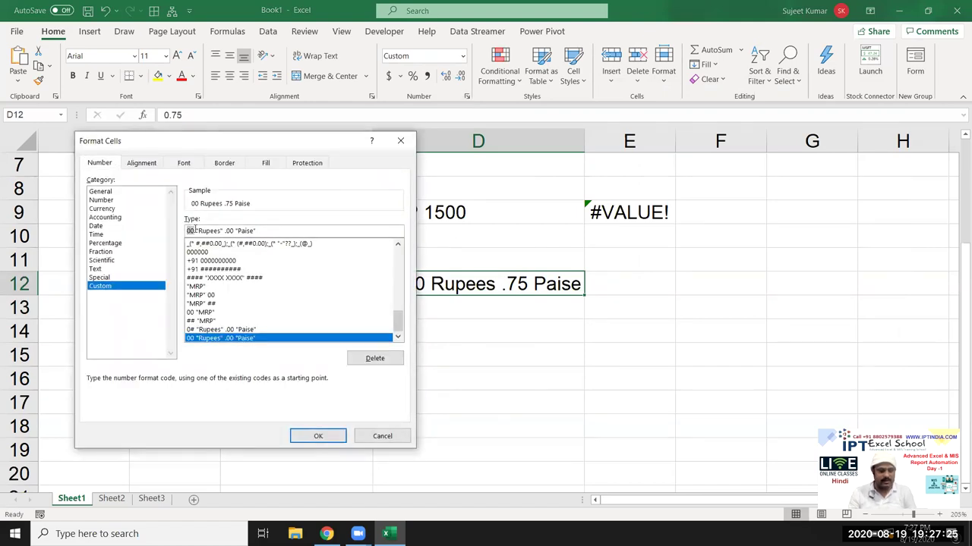
text(##)
key(Return)
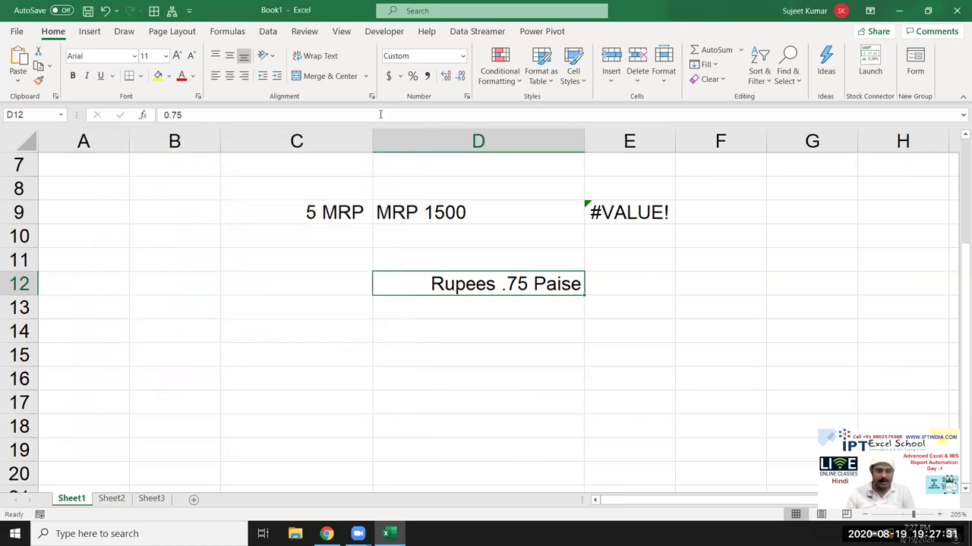
- Use a single 0 before Rupees and enter 5.63, shown as 5 Rupees .63 Paise
click(467, 96)
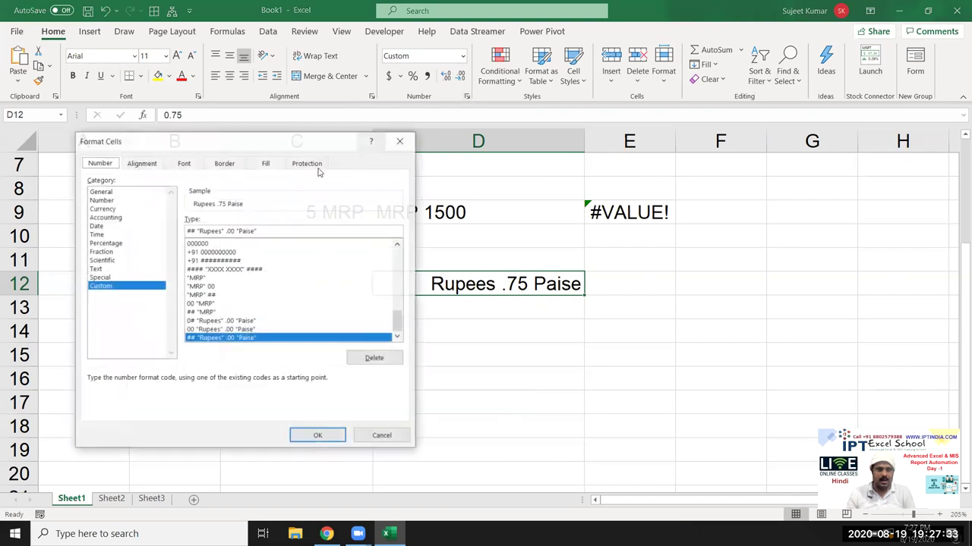
click(205, 235)
key(BackSpace)
key(BackSpace)
text(0)
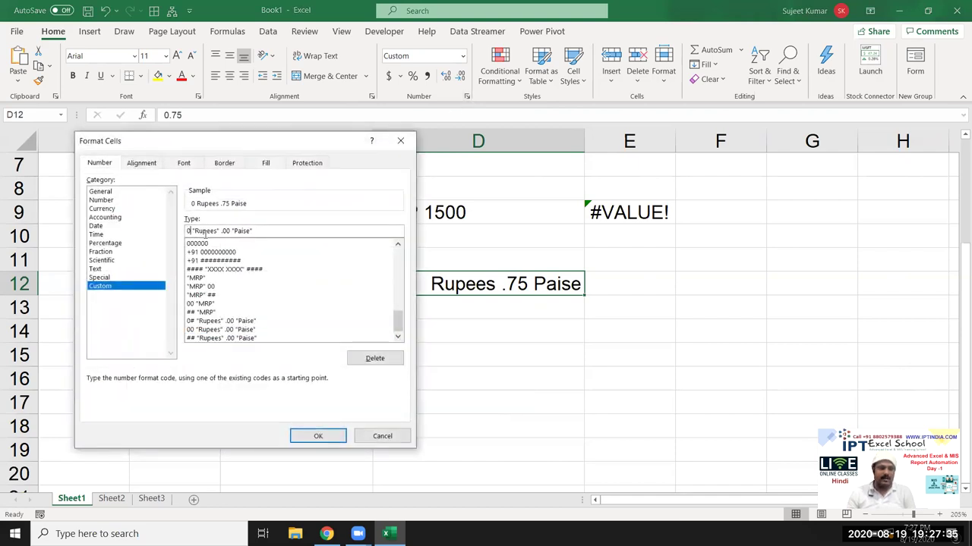
key(Return)
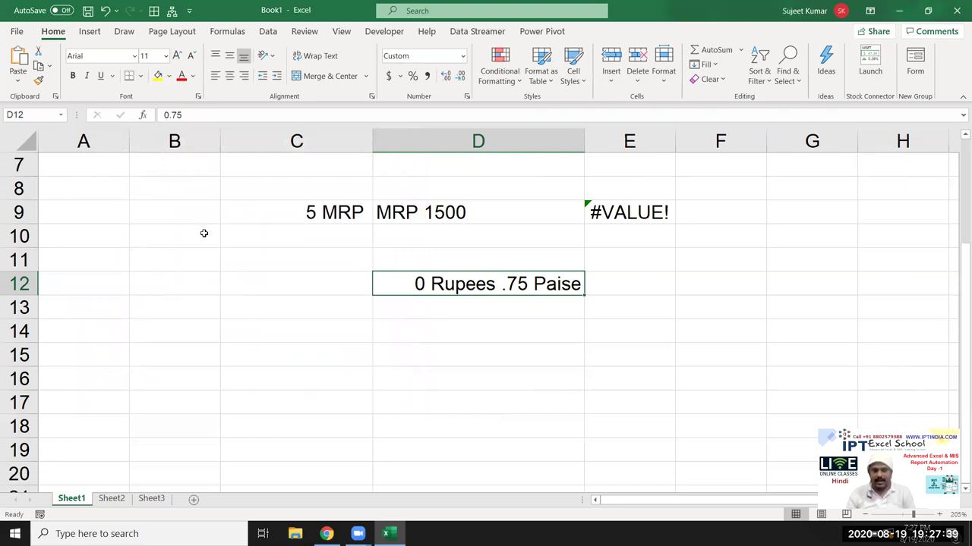
text(5.63)
key(Return)
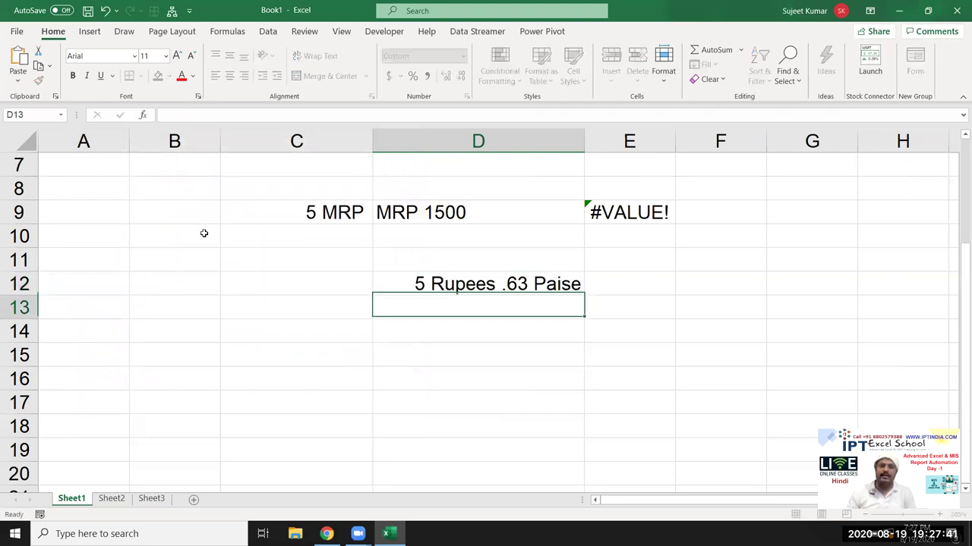
- Change D12's custom code to 0# "Rupees" .00 "Paise" so it reads 05 Rupees .63 Paise
click(403, 283)
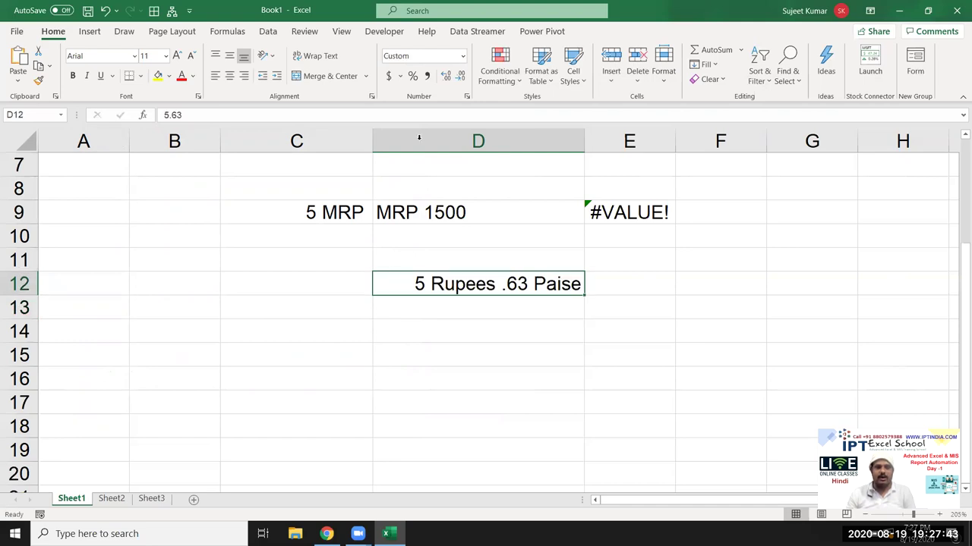
click(466, 97)
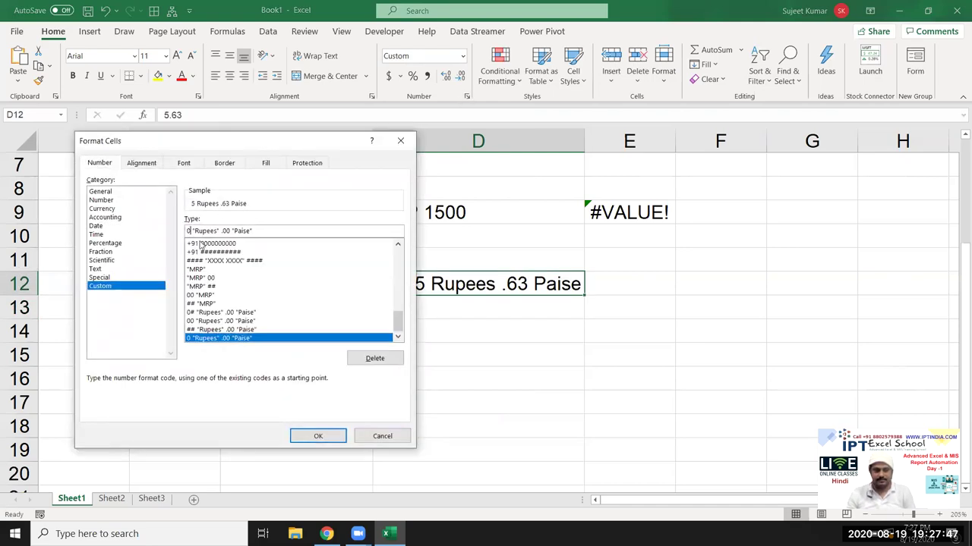
text(#)
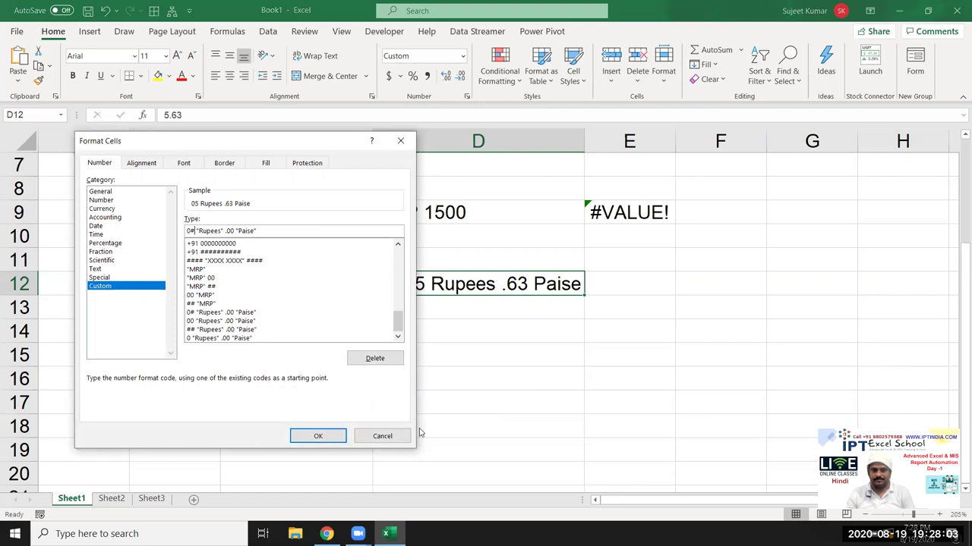
click(320, 436)
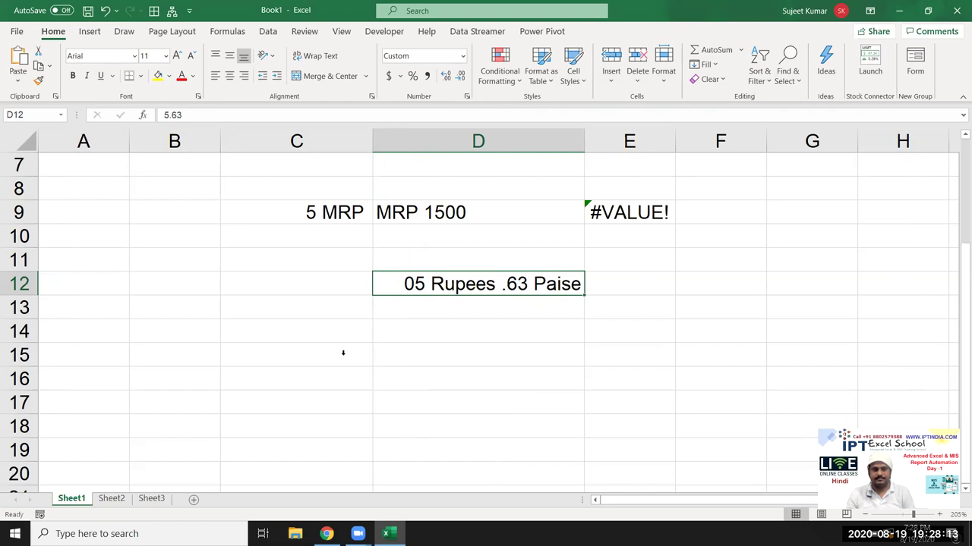
- Scroll down and select C14 for a new example
click(455, 384)
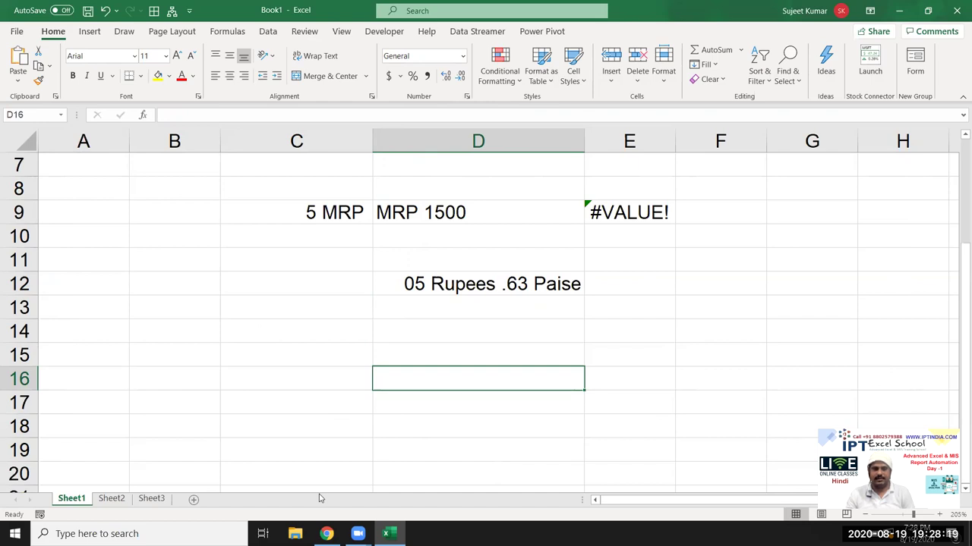
scroll(258, 349, down, 1)
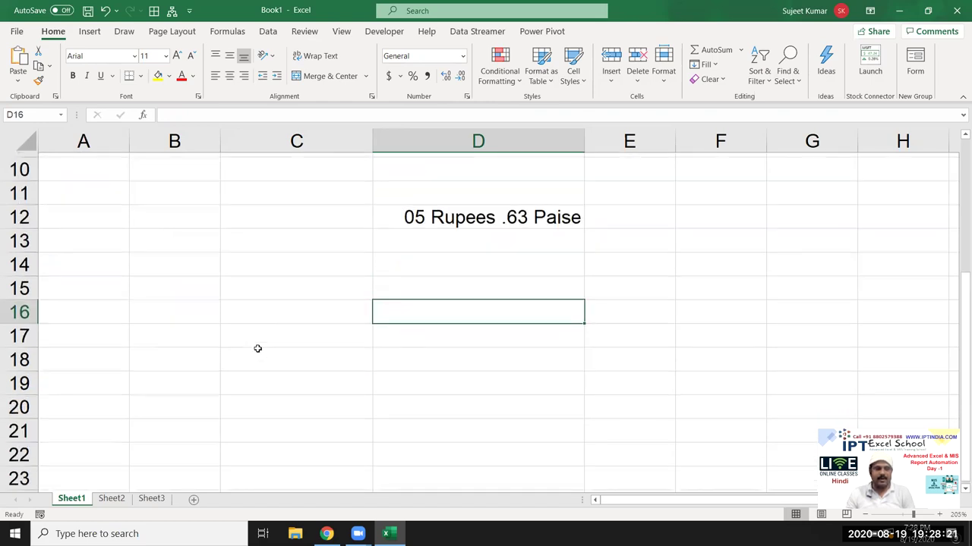
click(267, 261)
- Enter 15000 in C14
text(15000)
key(Return)
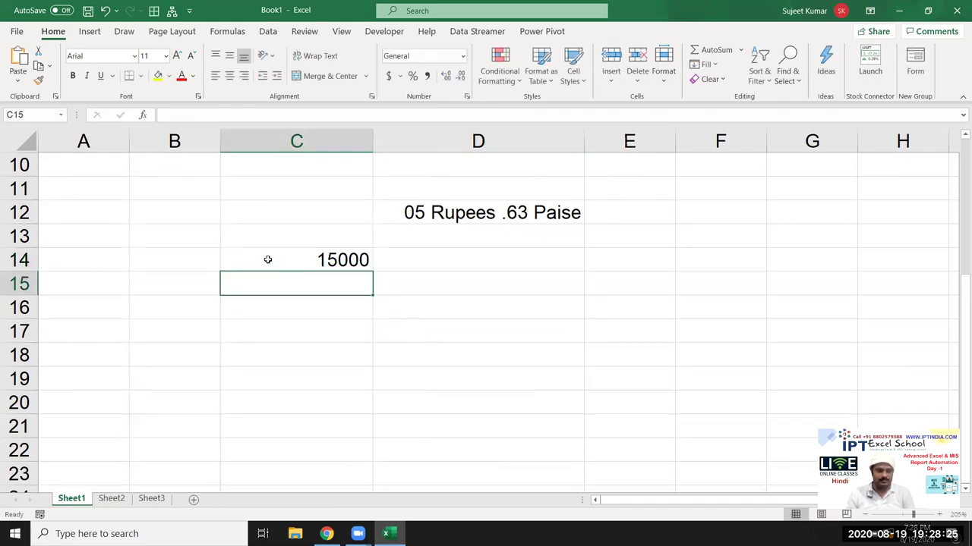
click(279, 258)
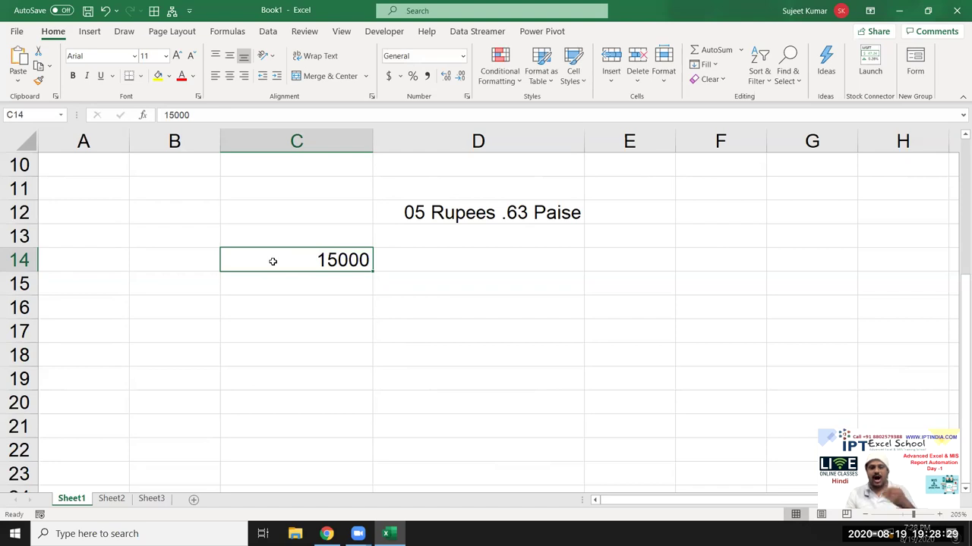
- Give C14 the custom format #,## so it shows 15,000
click(467, 97)
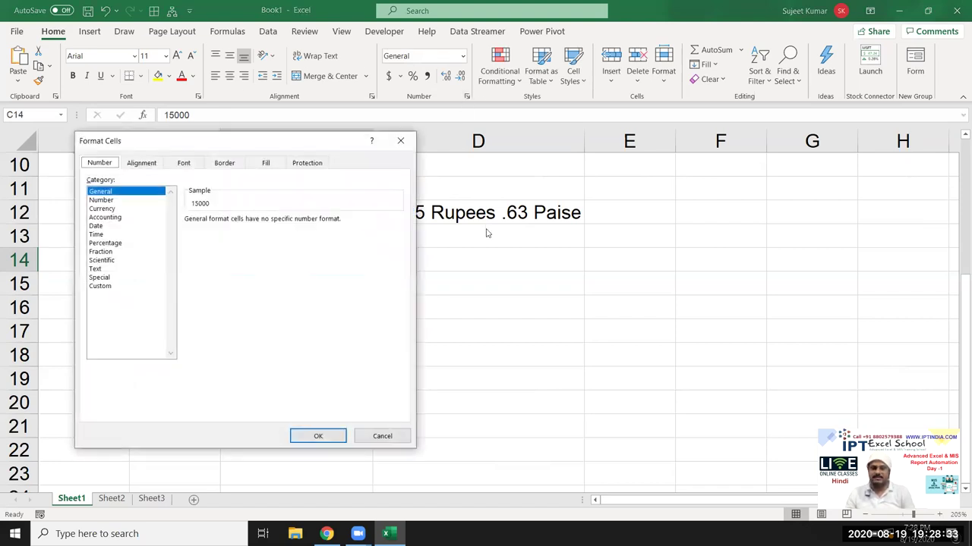
drag(269, 150, 598, 163)
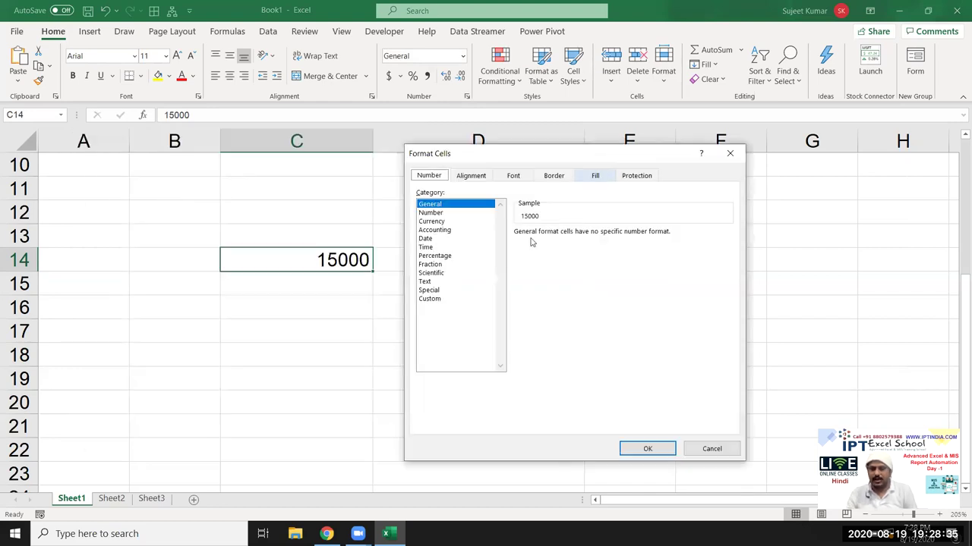
click(429, 299)
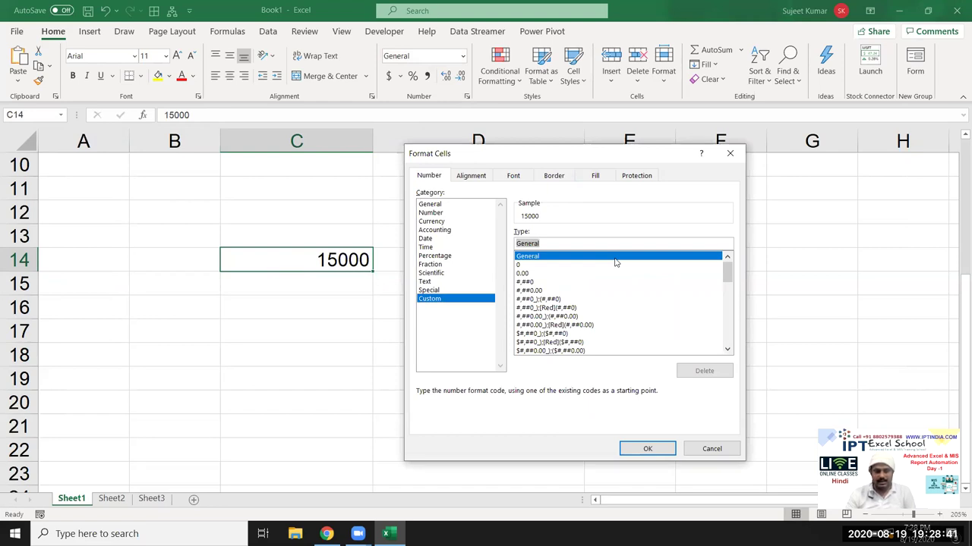
text(#,)
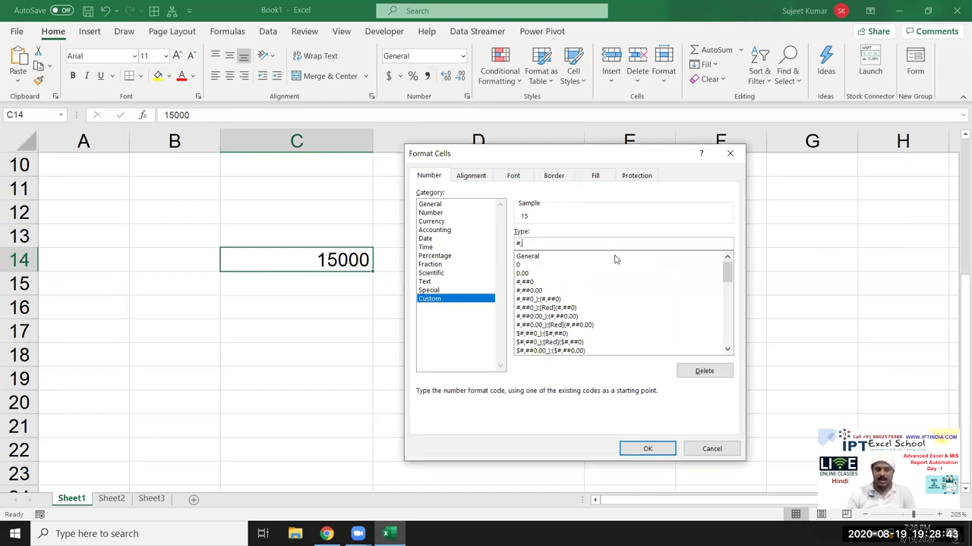
text(##)
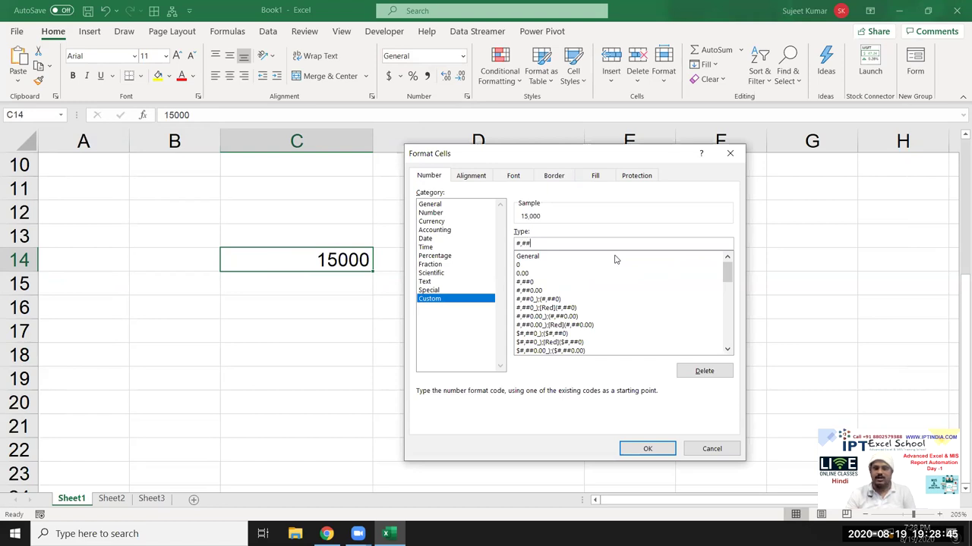
key(Return)
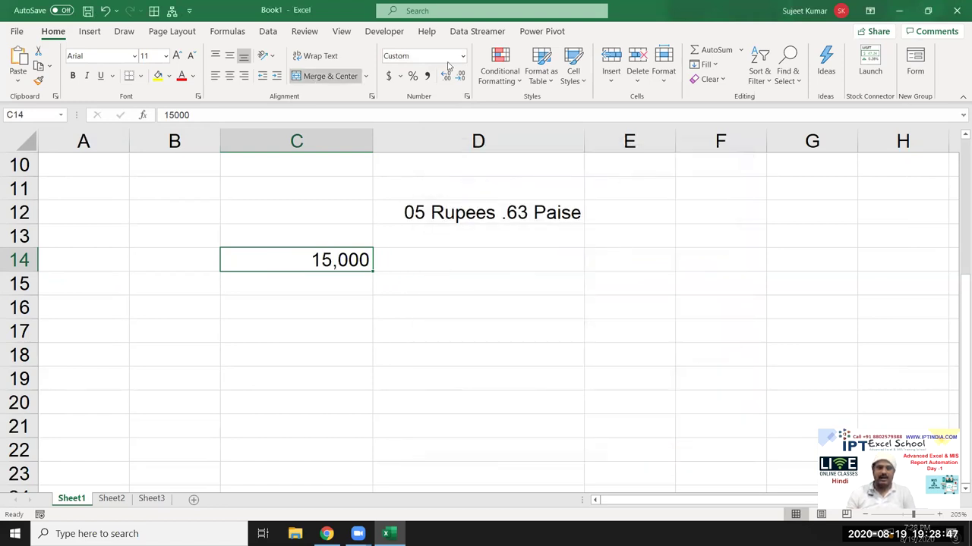
- Change C14's custom code to #, so it displays 15
click(467, 97)
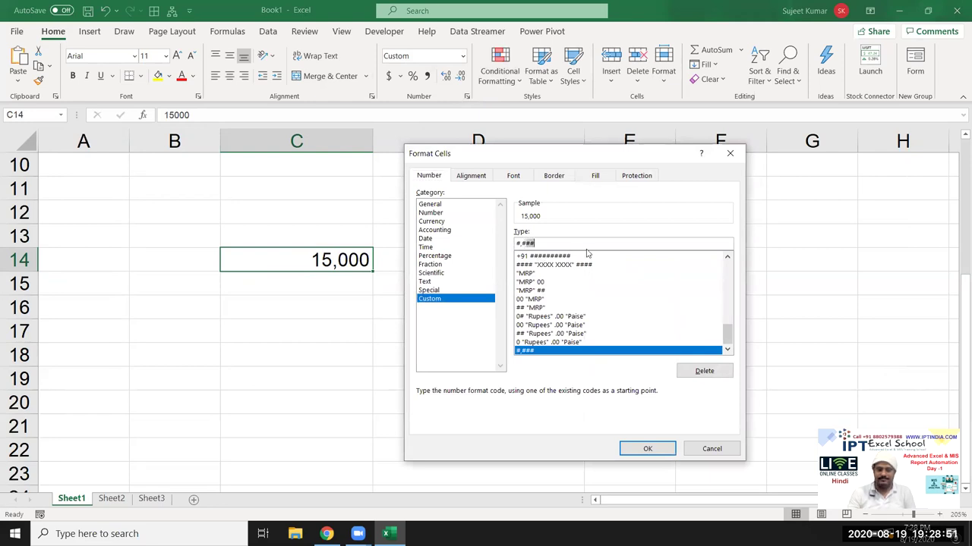
key(BackSpace)
key(Return)
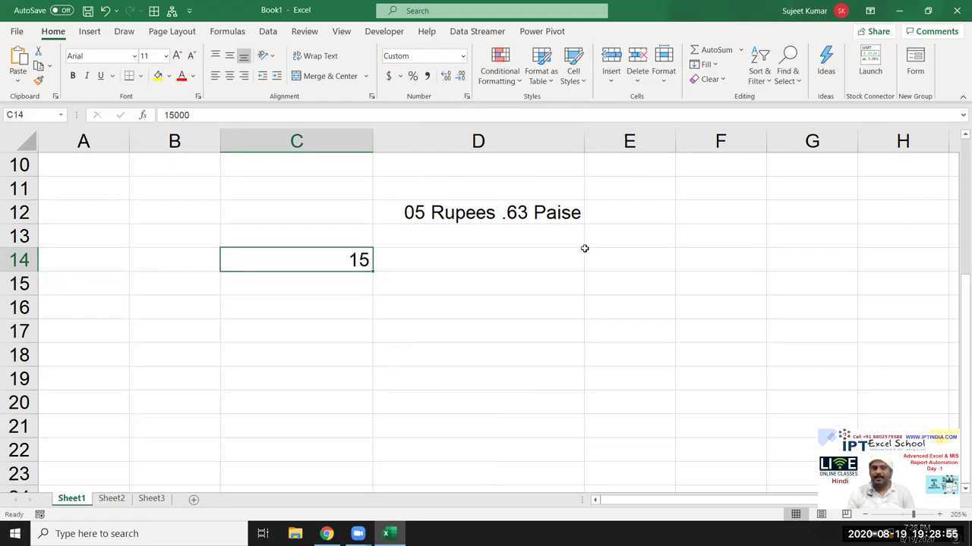
- Enter 1000 in D14
key(Right)
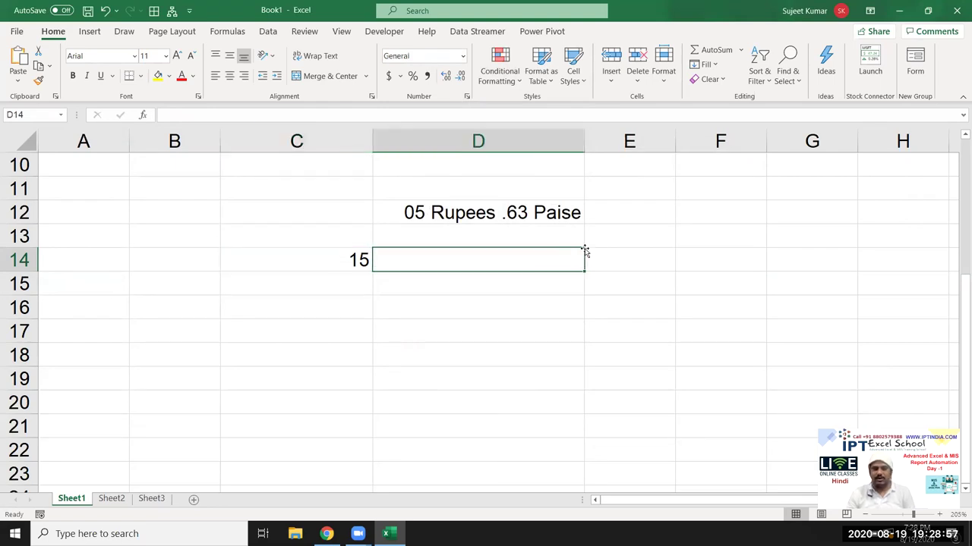
key(Left)
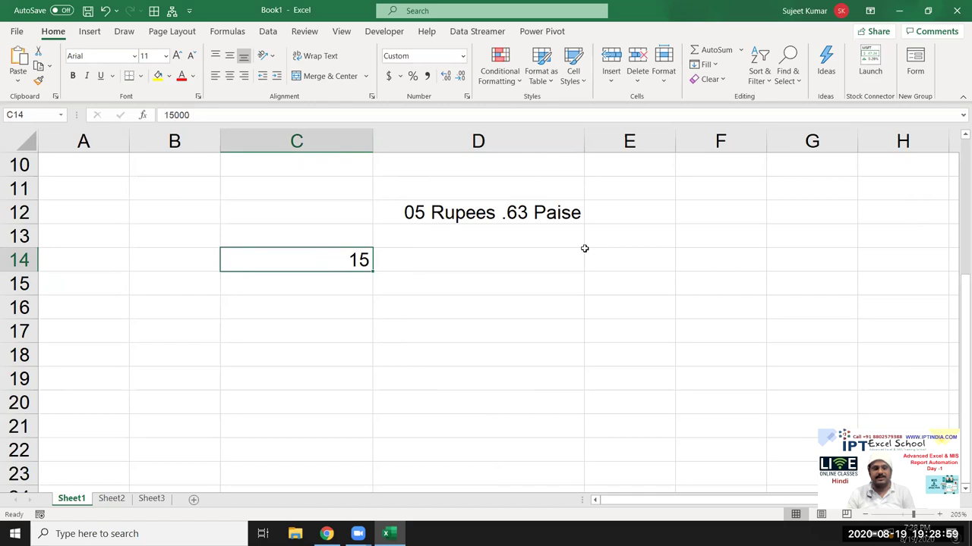
key(Right)
text(1000)
key(Return)
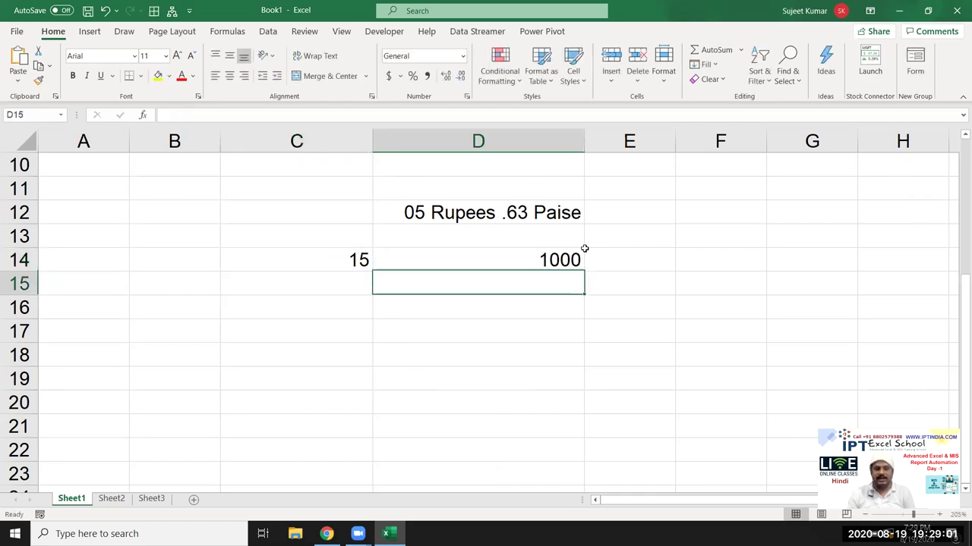
- Enter the formula =C14+D14 in D15, which shows 16
text(=)
key(Up)
key(Left)
text(+)
key(Up)
key(Return)
key(Up)
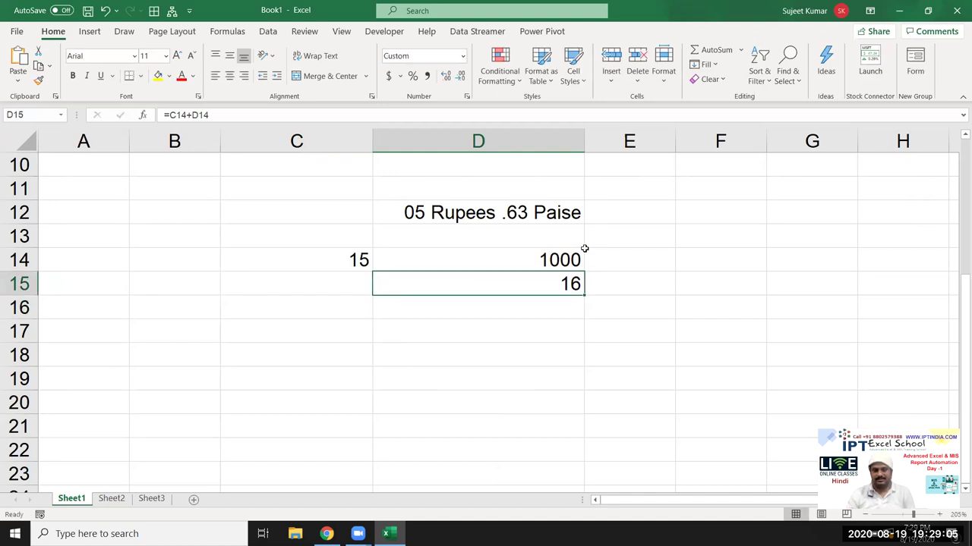
key(Left)
key(Up)
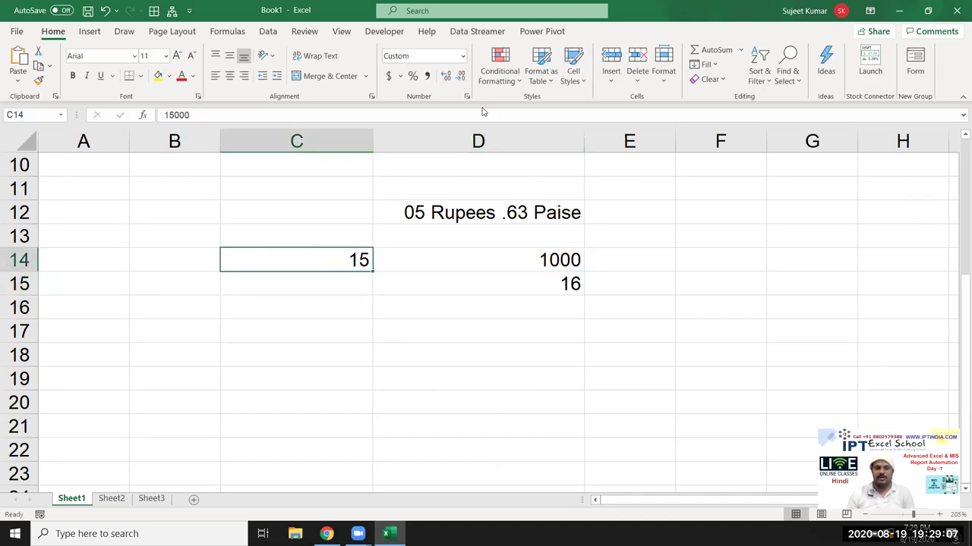
- Edit C14's custom code to #, "K" so it reads 15 K
click(467, 97)
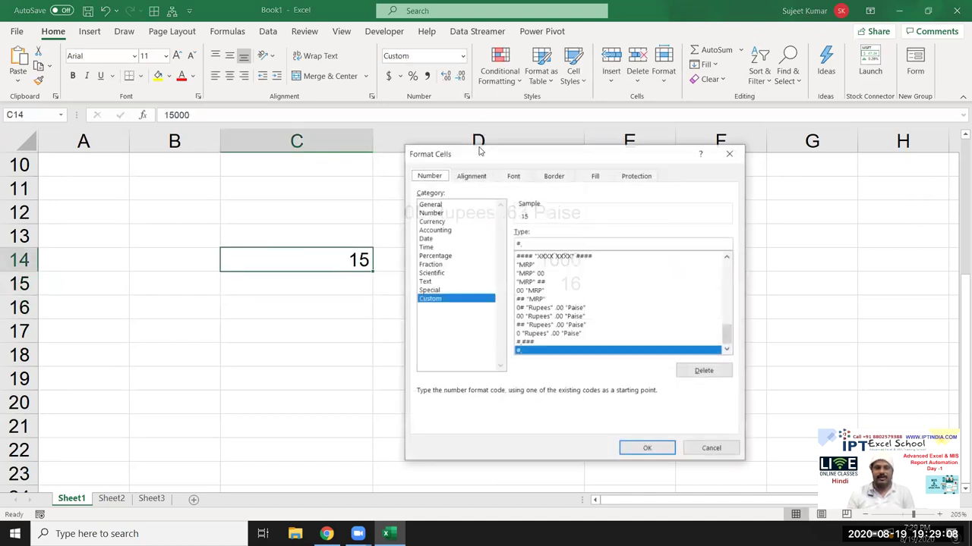
click(559, 240)
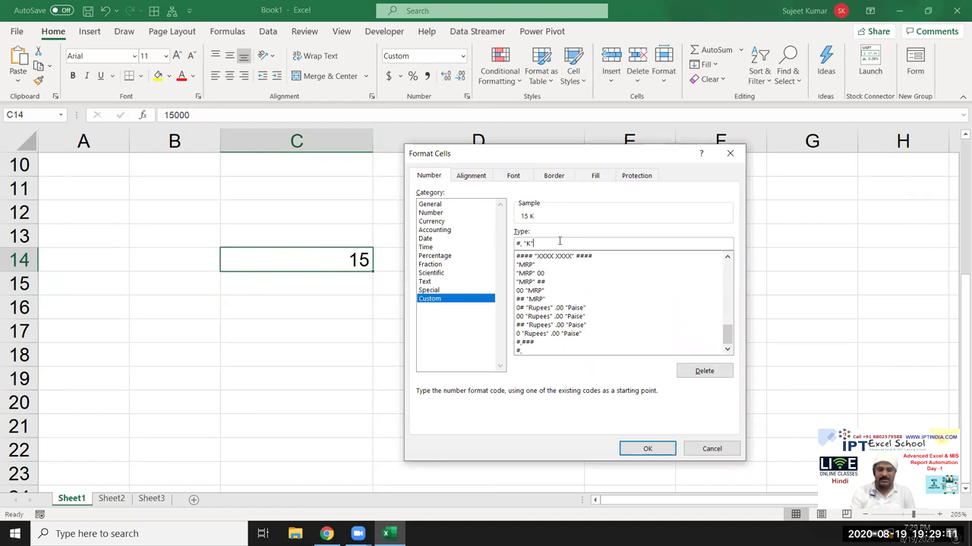
key(Return)
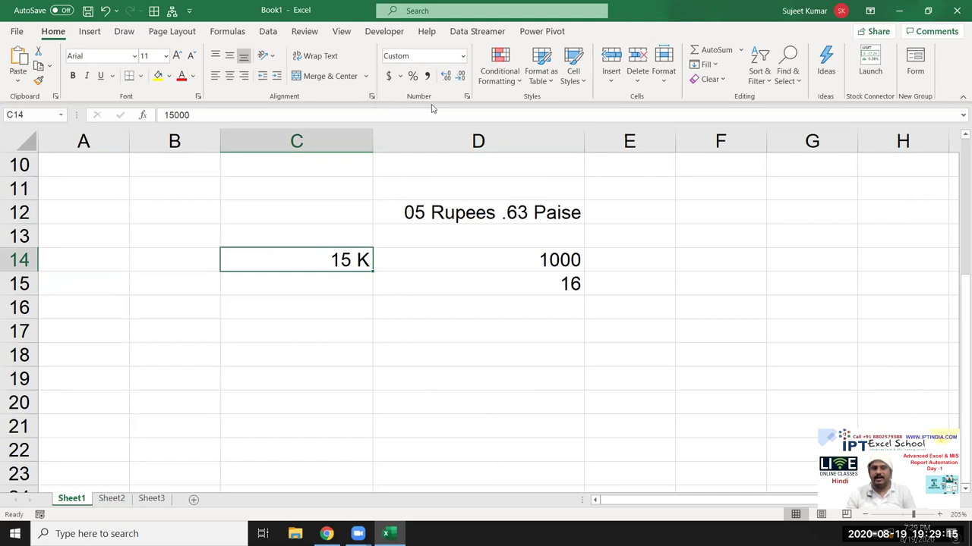
click(468, 98)
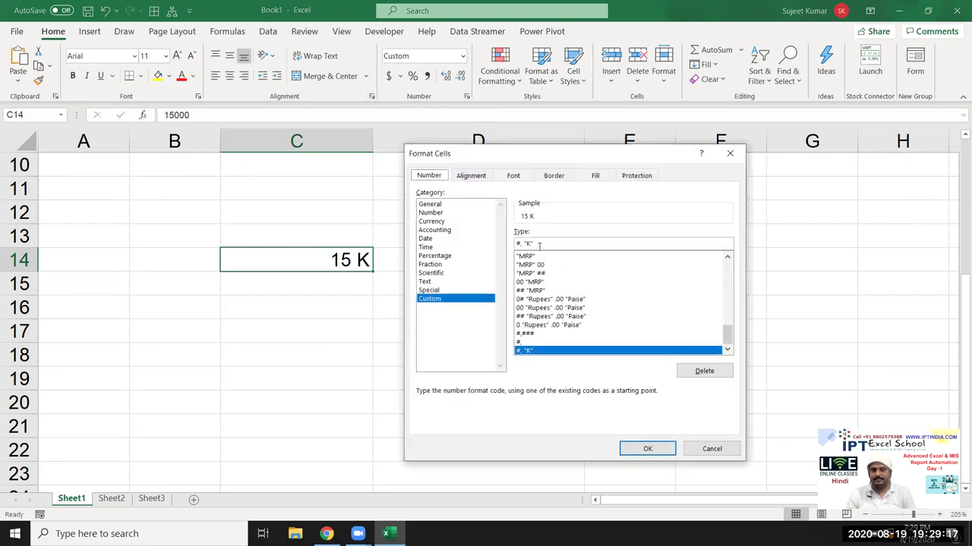
key(Escape)
click(318, 304)
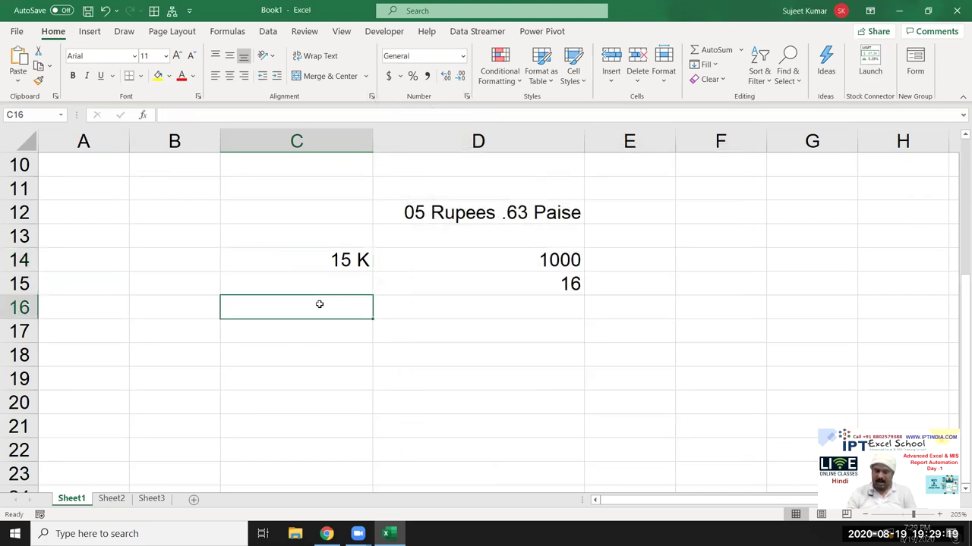
- Enter 2536952 in C16
text(2536952)
key(Return)
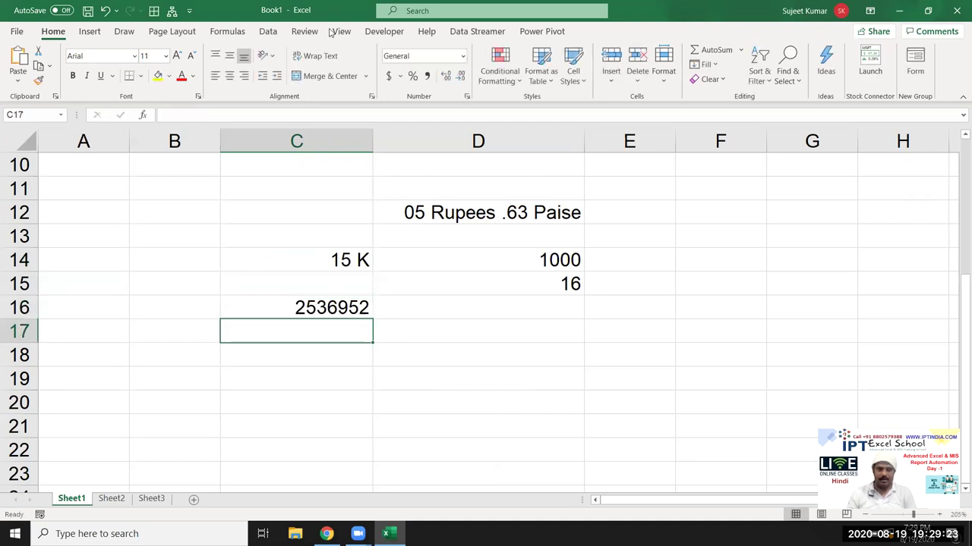
key(Up)
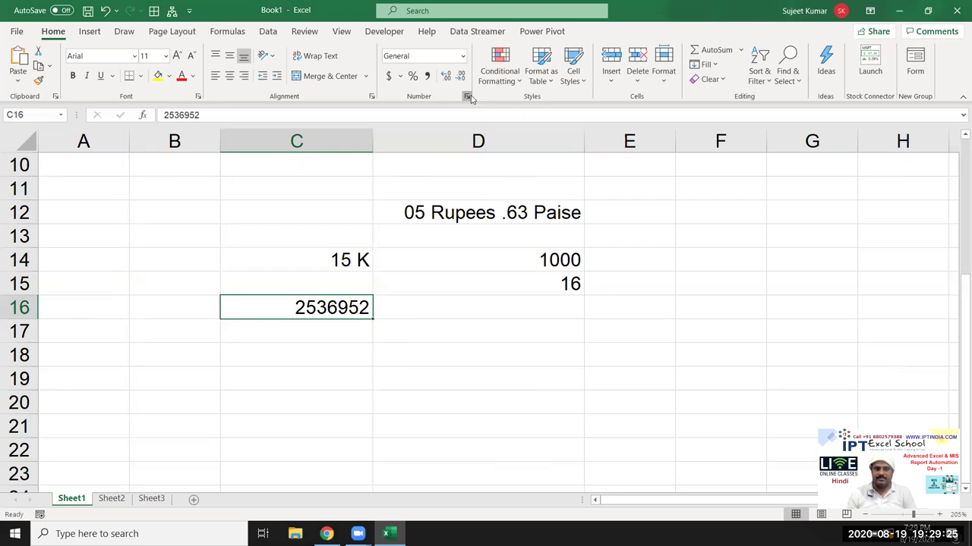
- Apply the custom code 0.00,, to C16 so it shows 2.54 million
key(ctrl+1)
click(428, 299)
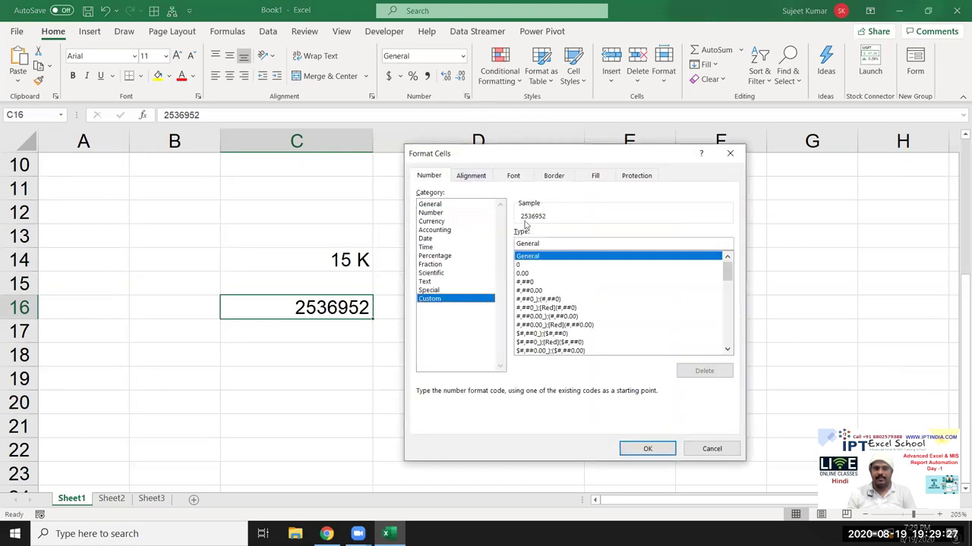
double_click(530, 242)
text(0)
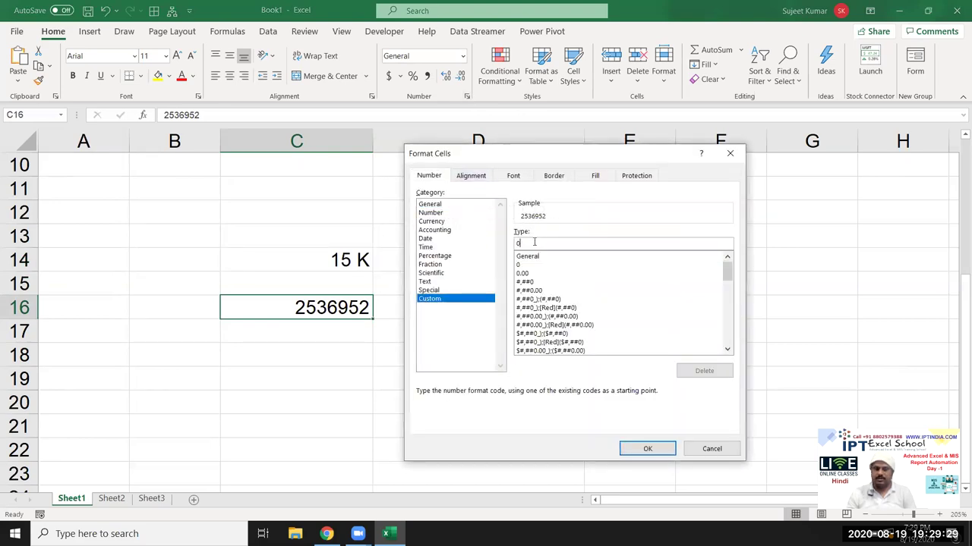
text(.00)
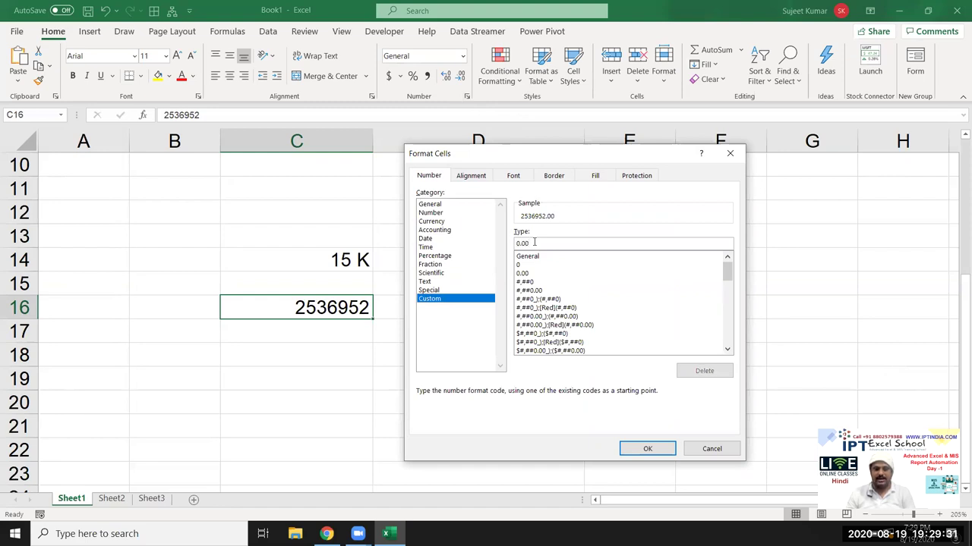
text(,,)
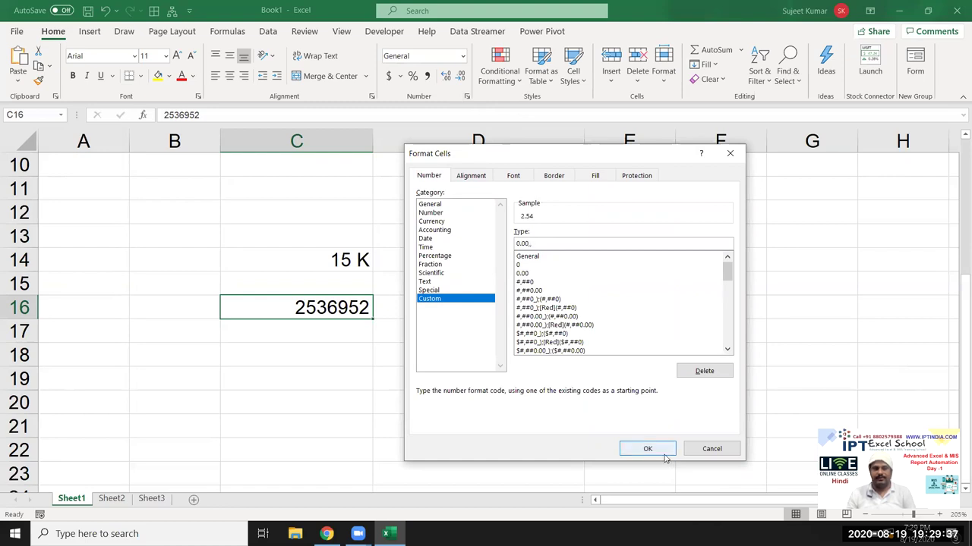
click(648, 453)
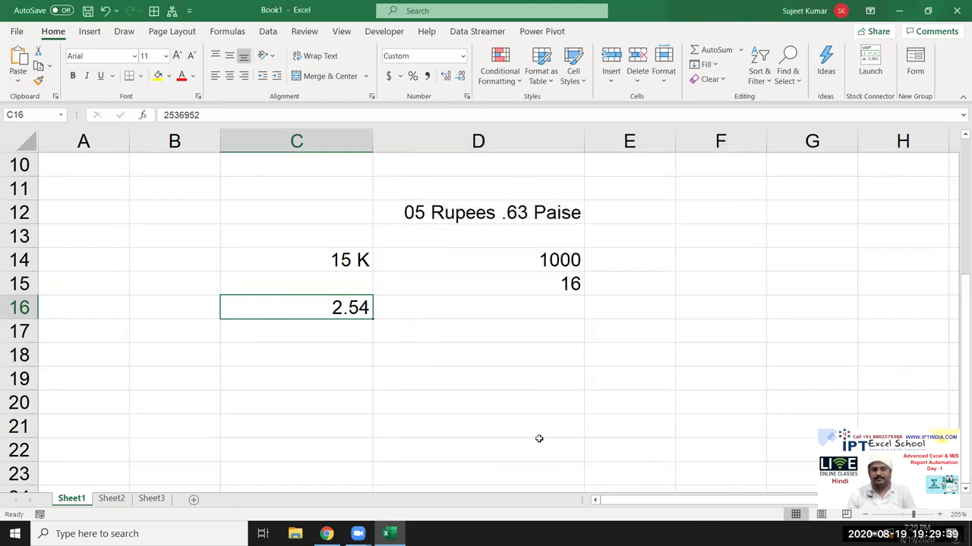
double_click(326, 312)
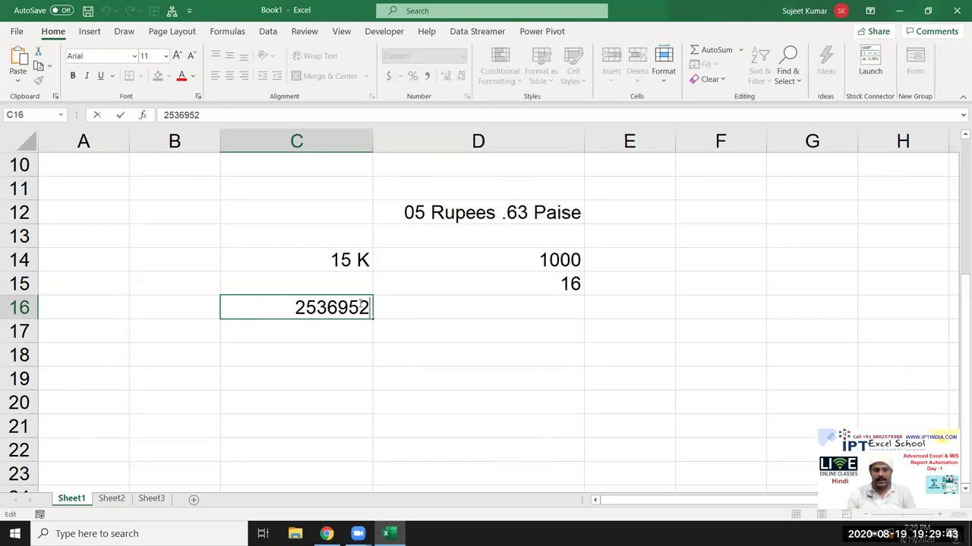
click(348, 307)
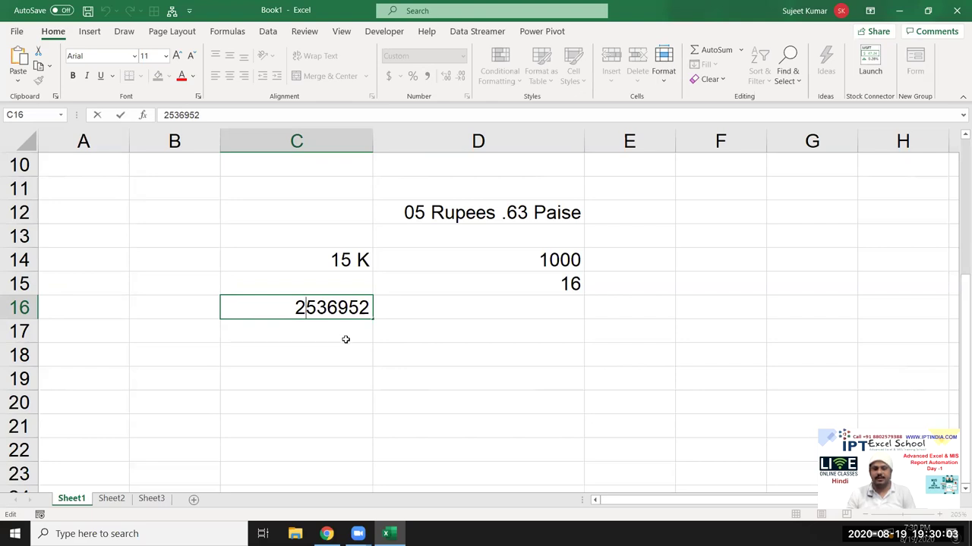
text(.)
key(Return)
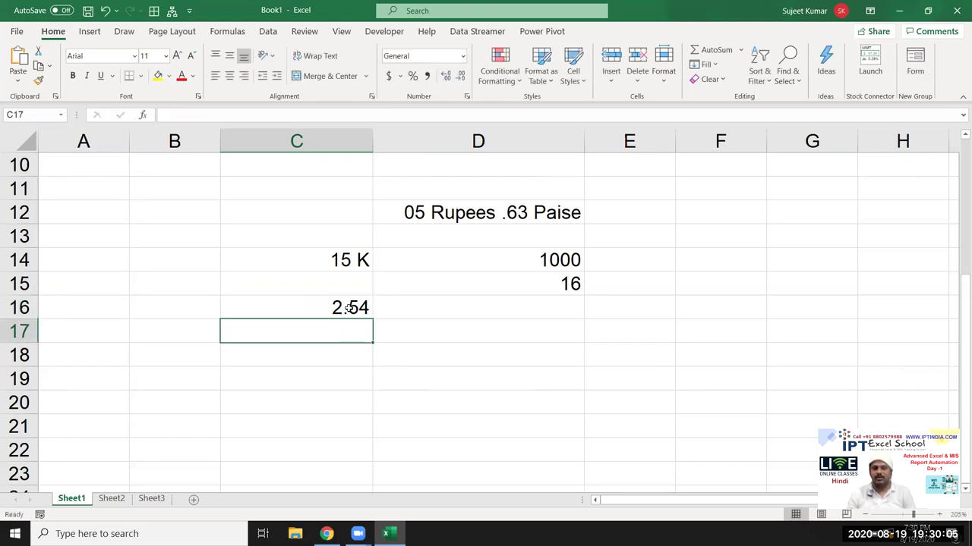
click(347, 307)
double_click(348, 308)
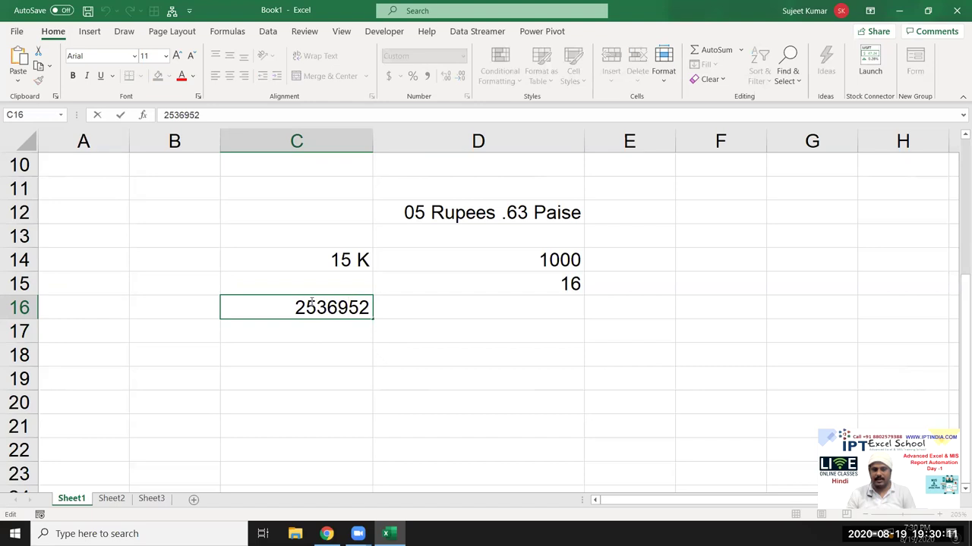
drag(312, 303, 338, 307)
key(Escape)
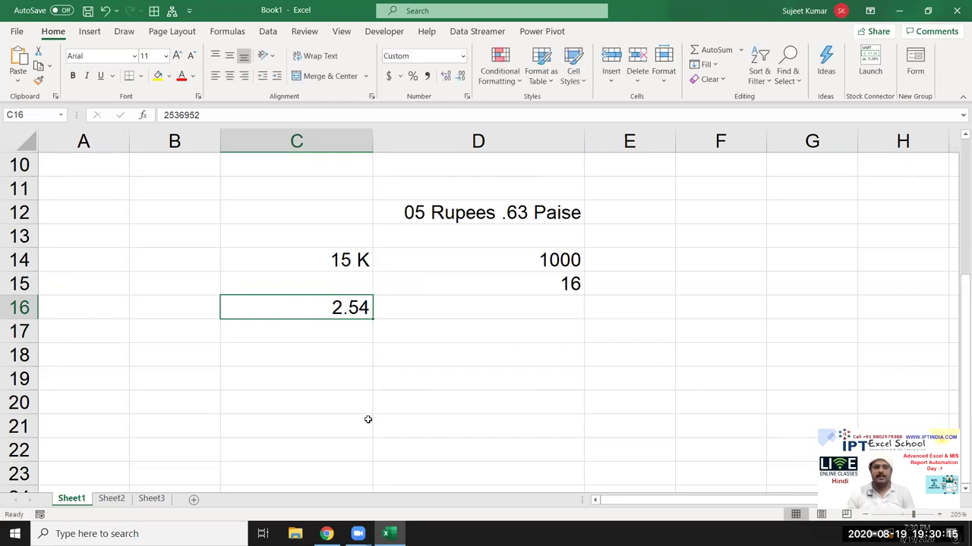
click(294, 398)
click(307, 381)
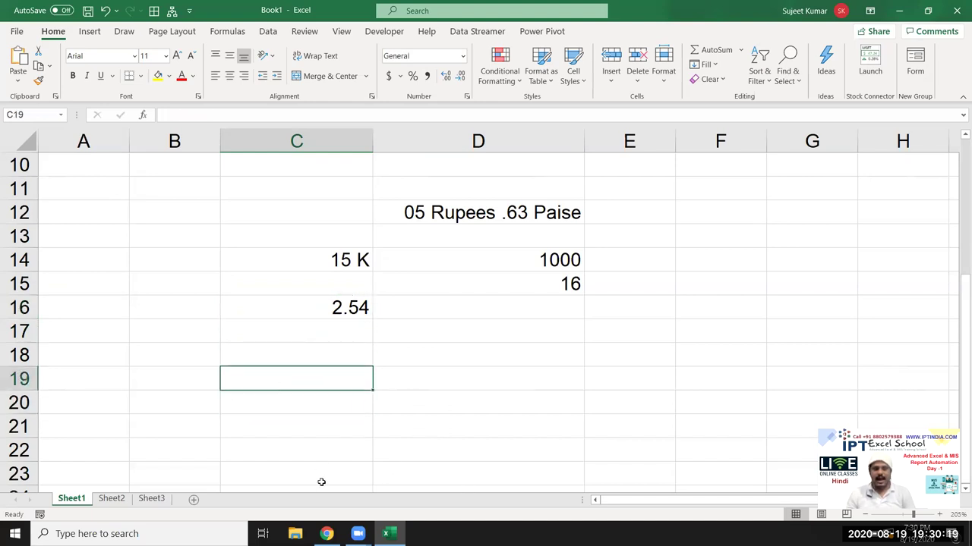
- Enter 8/19 in B18 so it shows the date 19-Aug
scroll(286, 454, down, 1)
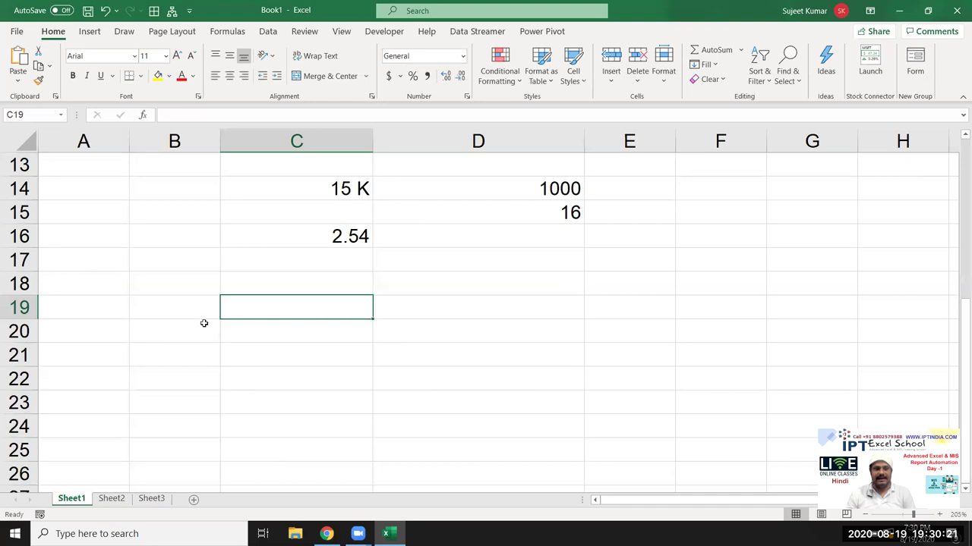
click(195, 283)
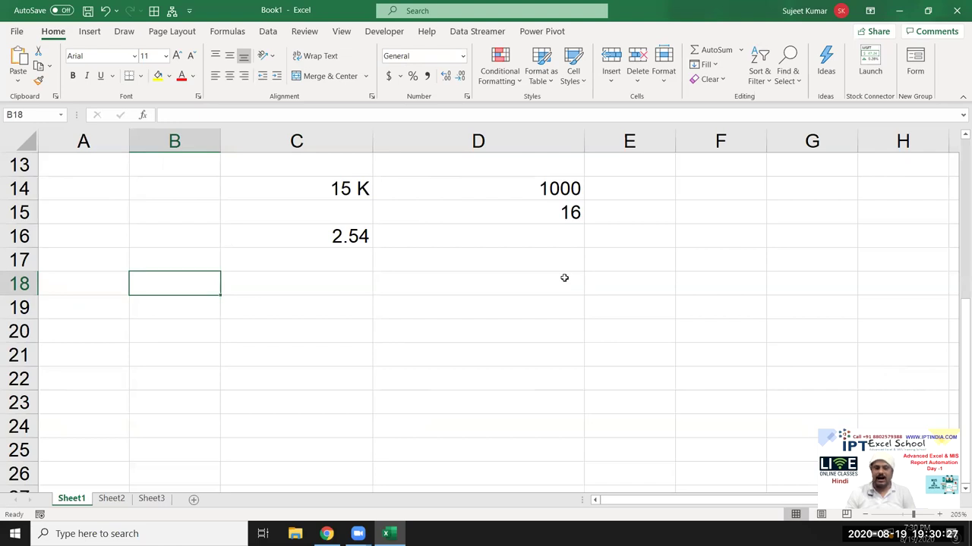
mouse_move(955, 535)
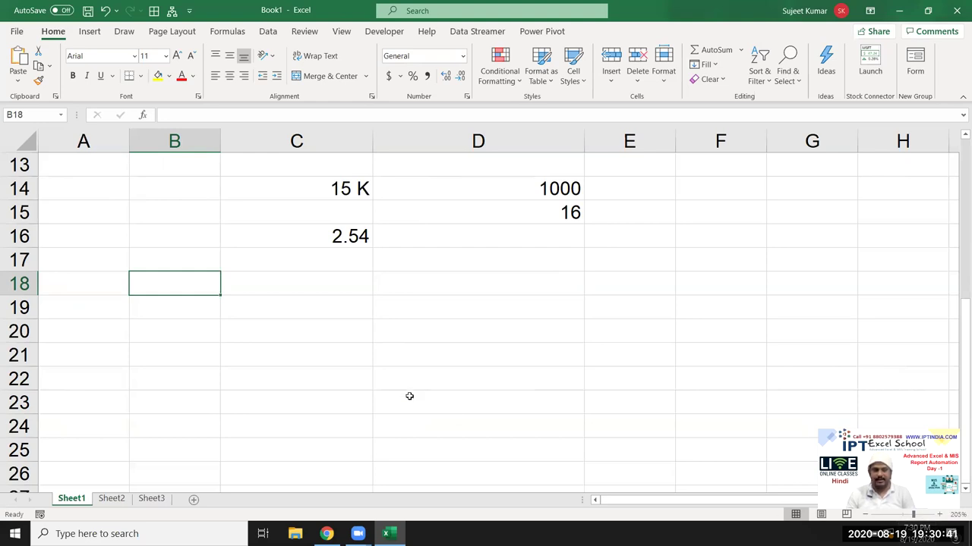
click(169, 329)
click(163, 285)
text(8/19)
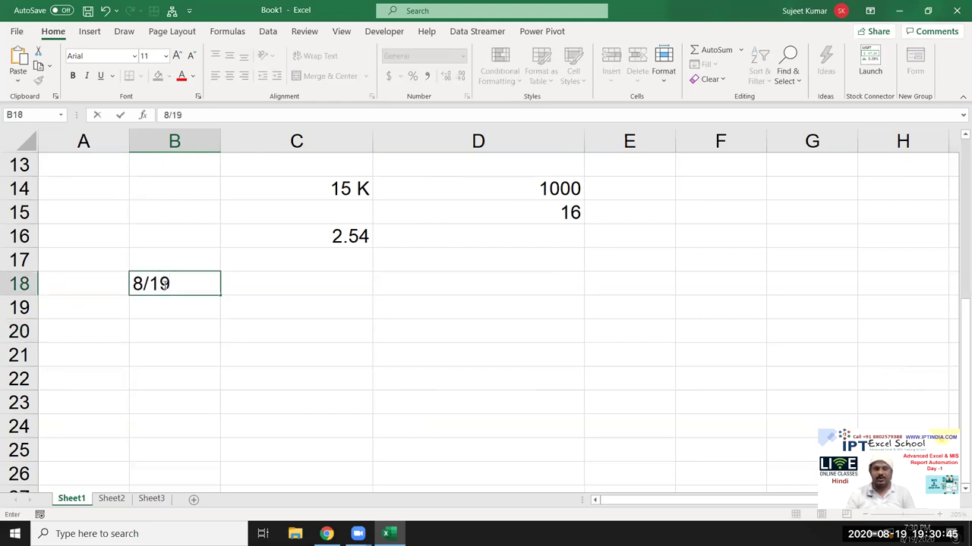
key(Return)
click(164, 285)
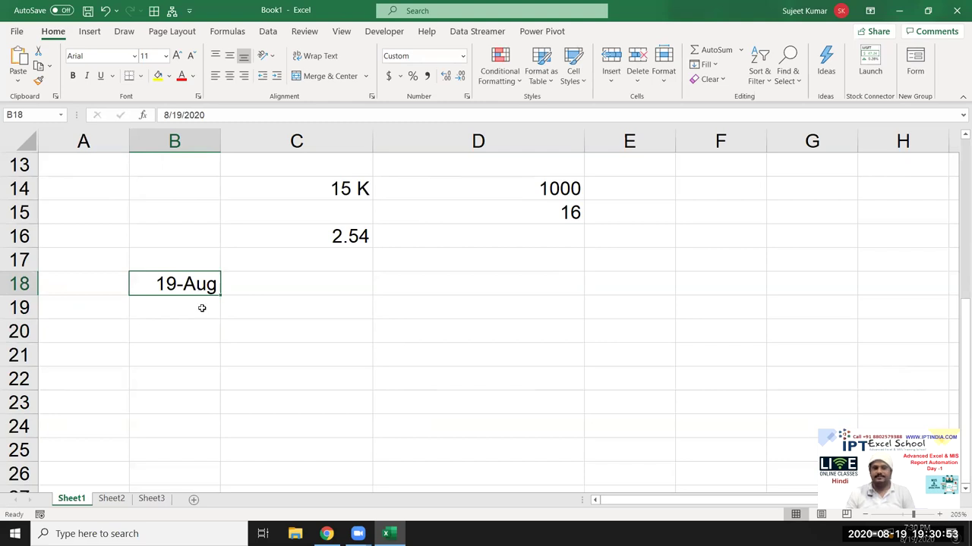
- Show B18's Date format options with the locale set to English (United States)
click(467, 97)
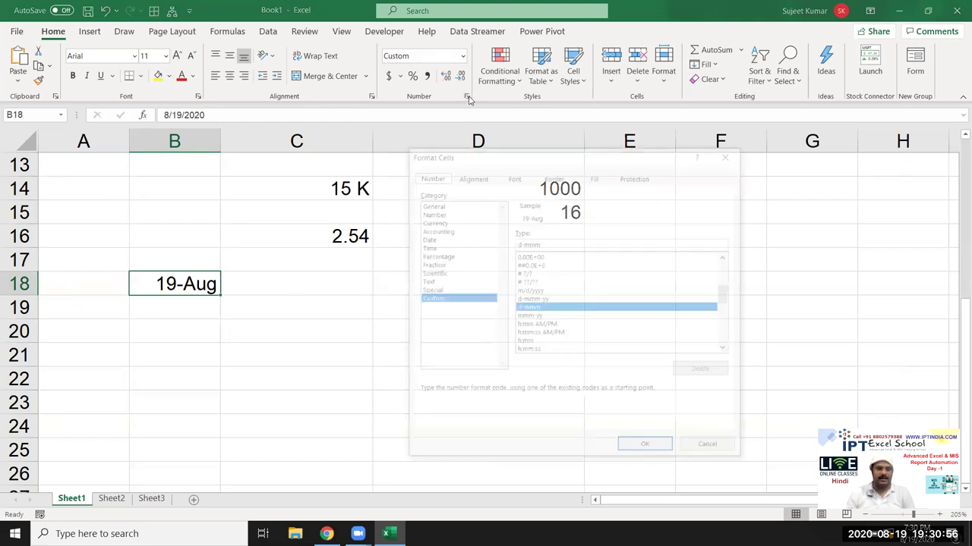
click(433, 239)
click(617, 318)
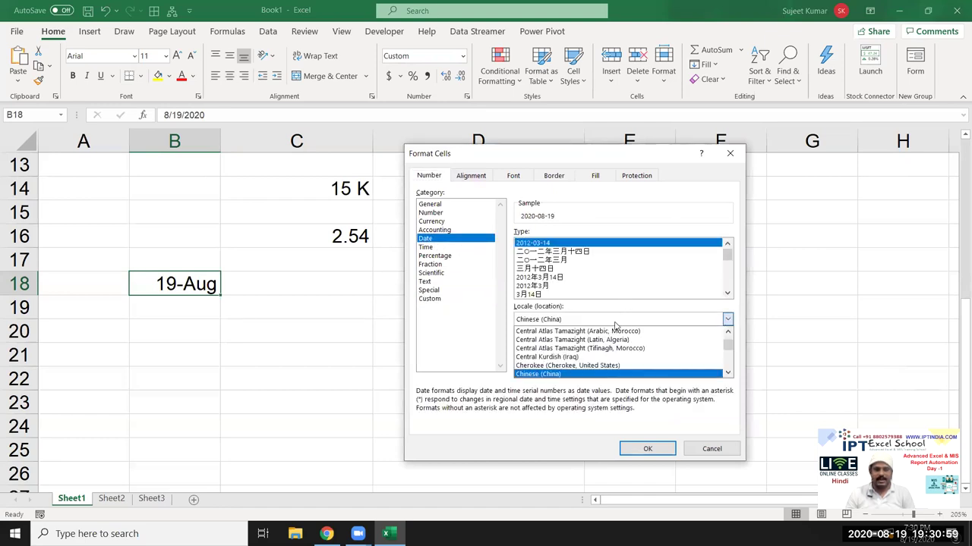
scroll(613, 334, down, 5)
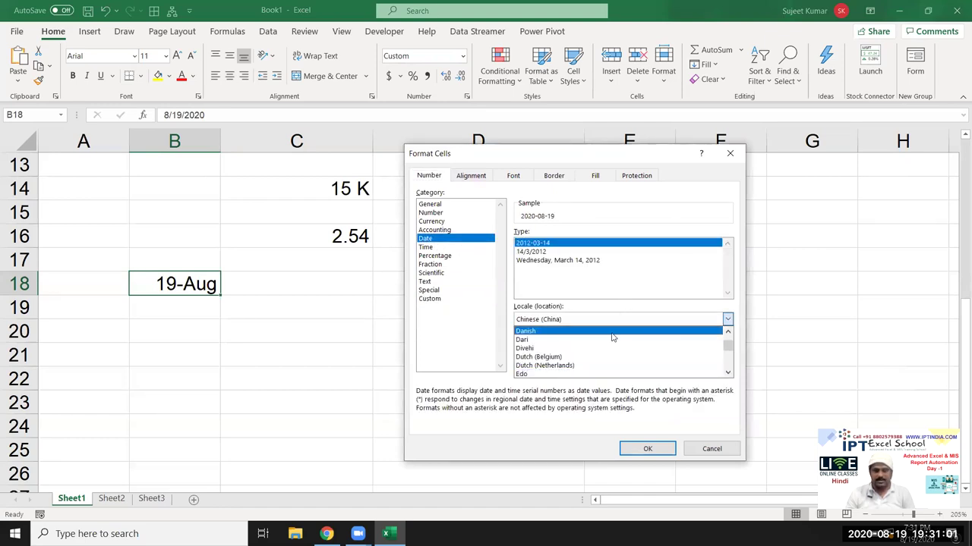
key(Down)
key(Down)
key(Down)
key(Down)
key(Down)
key(Down)
key(Down)
key(Down)
key(Down)
key(Down)
key(Down)
key(Down)
key(Down)
key(Down)
key(Down)
key(Down)
key(Down)
key(Down)
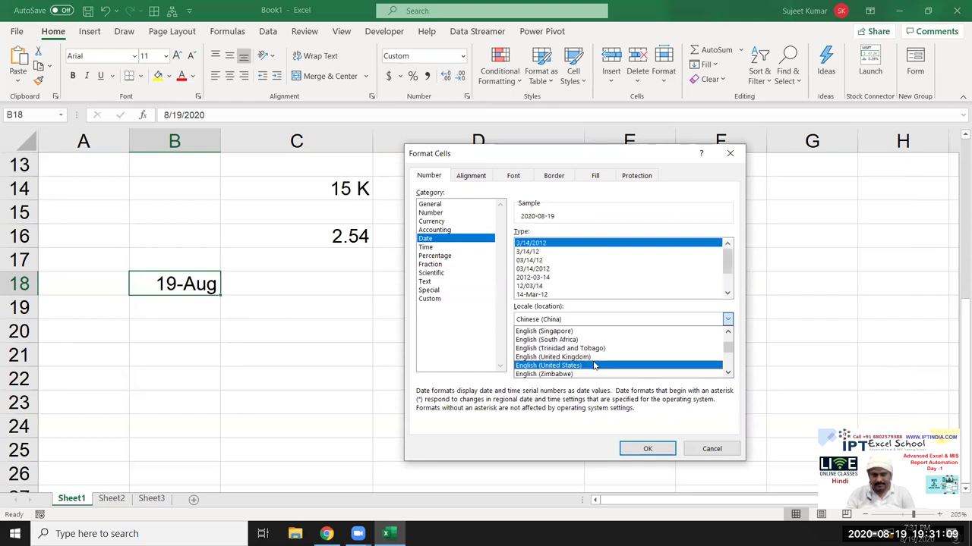
key(Return)
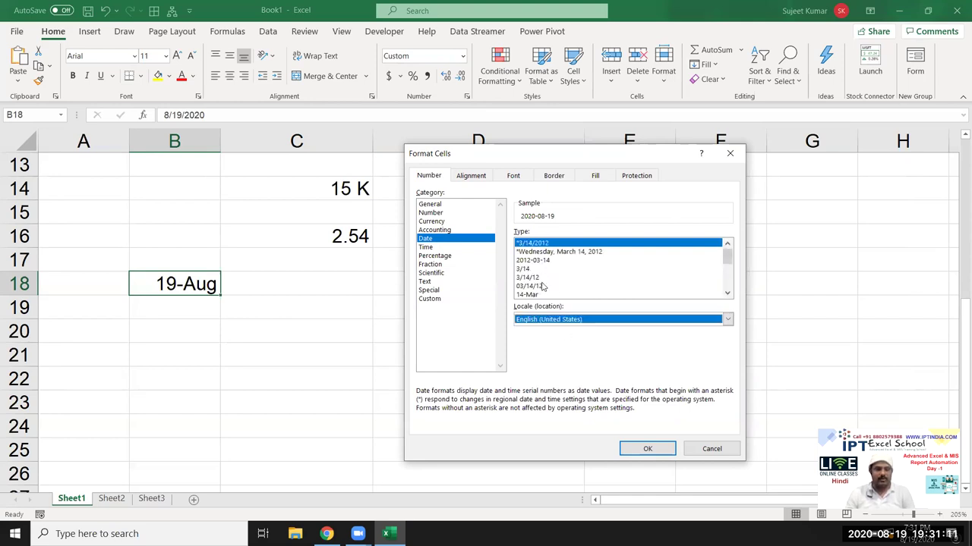
- Apply custom code dddd , mmmm-dd , yyy to B18, showing Wednesday , August-19 , 2020
click(442, 300)
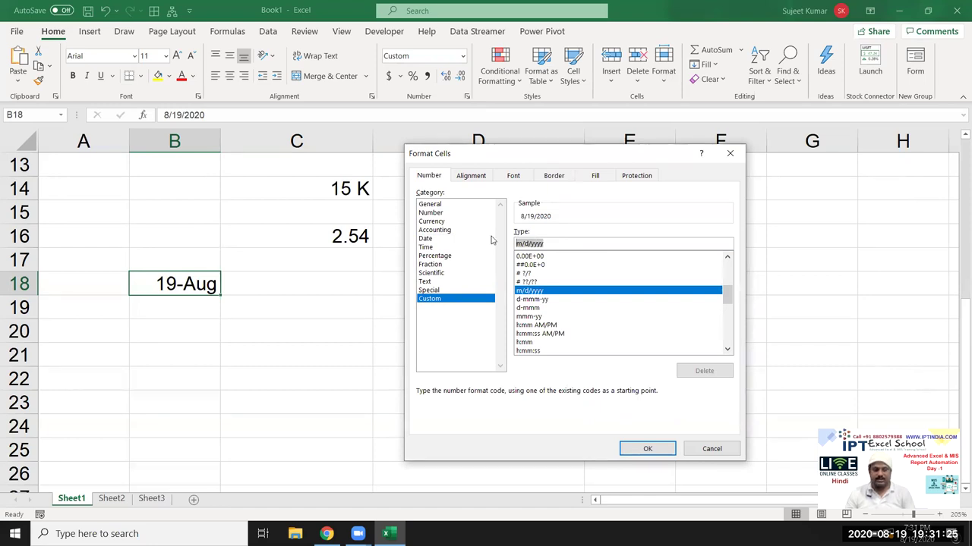
text(d)
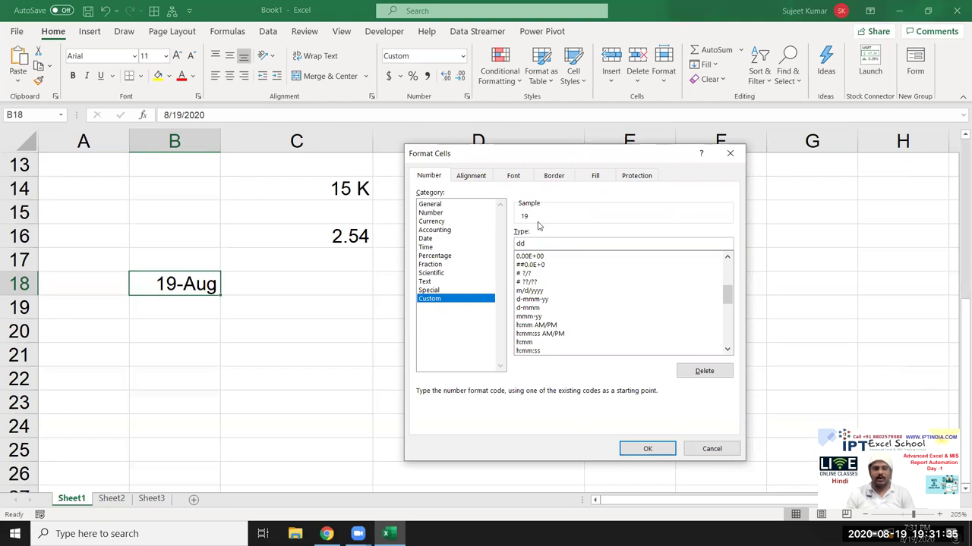
text(d)
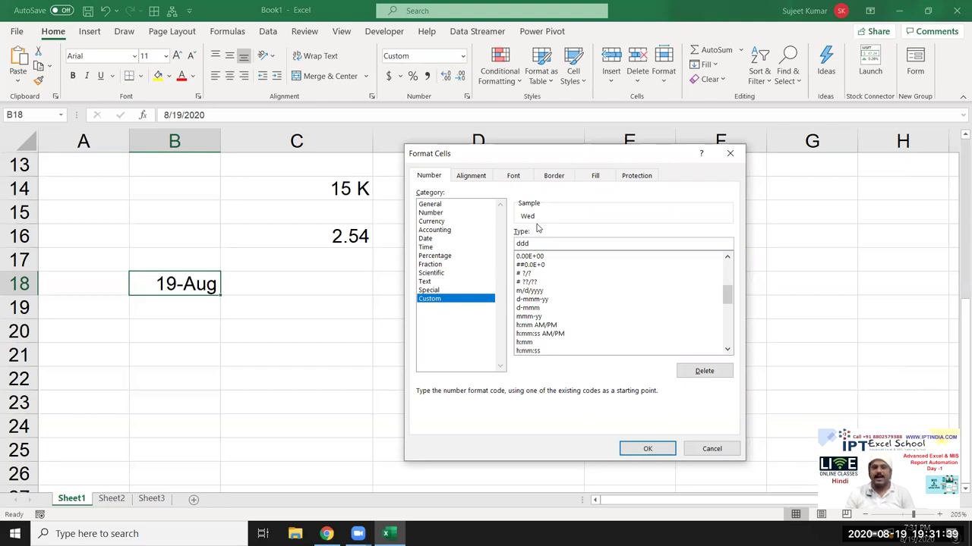
text(d )
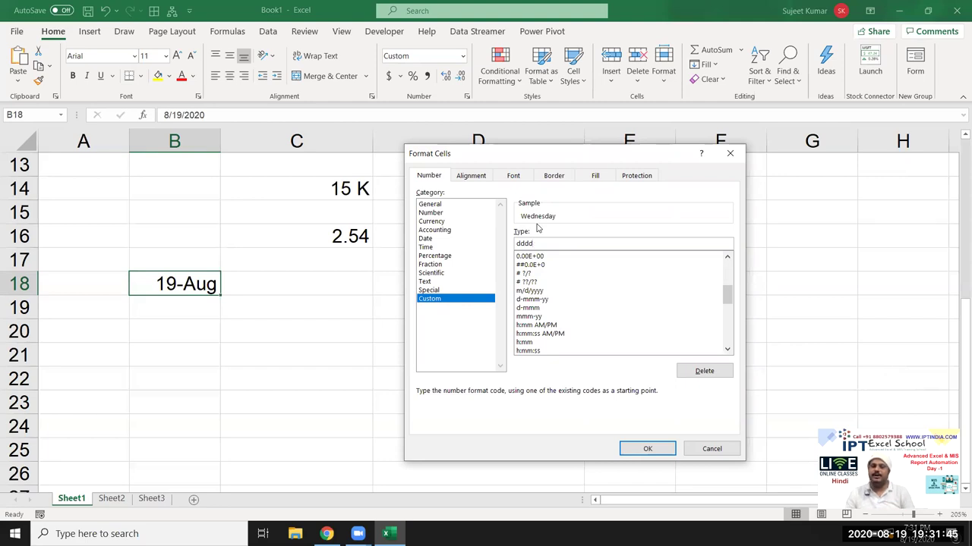
text(, m)
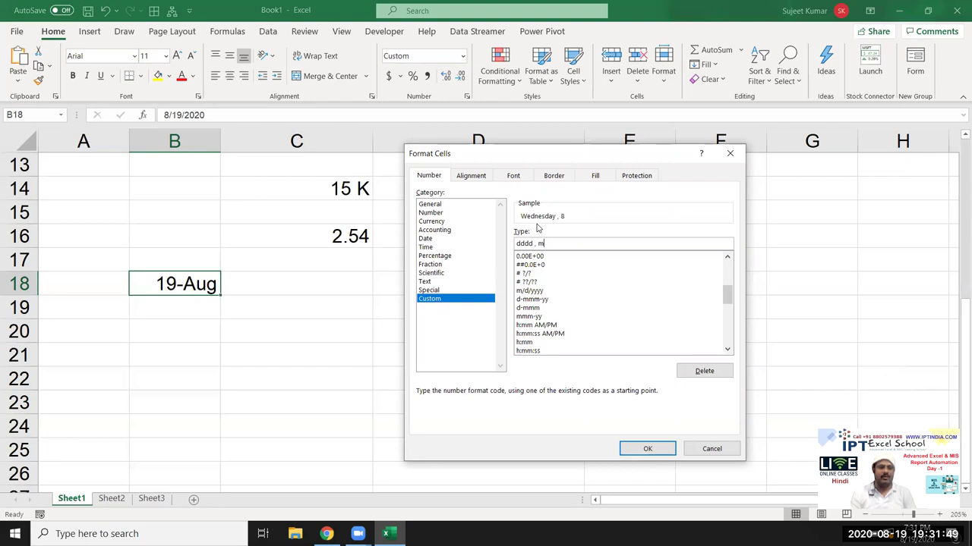
text(m)
text(mmm)
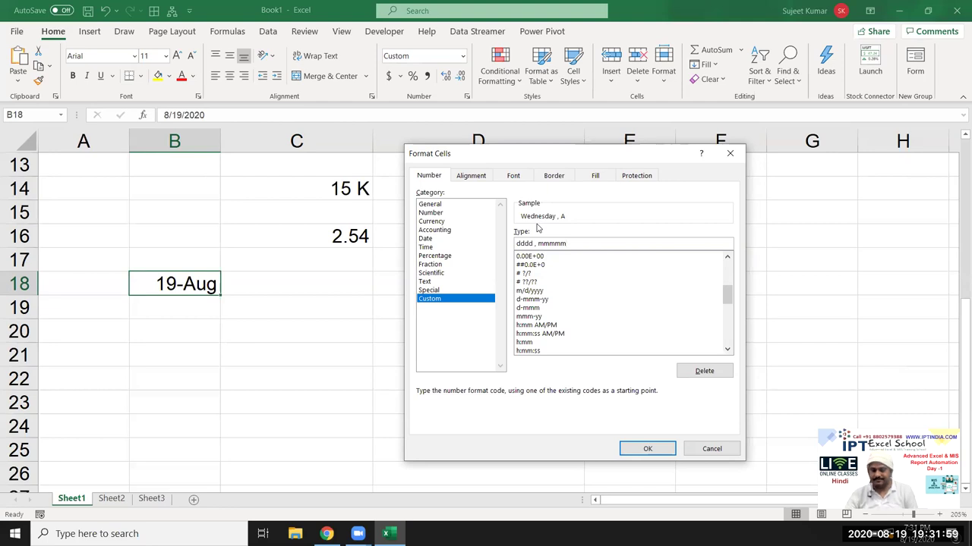
key(BackSpace)
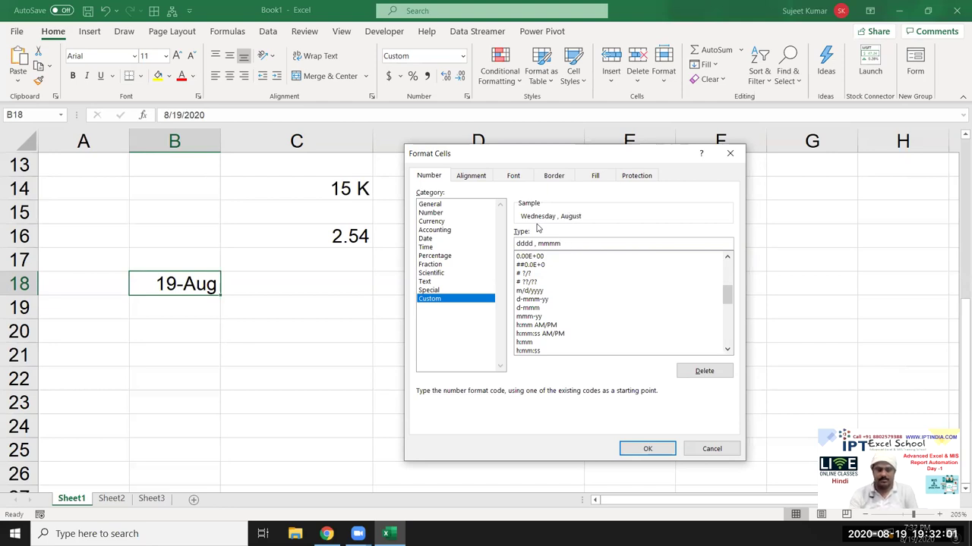
text(yyy)
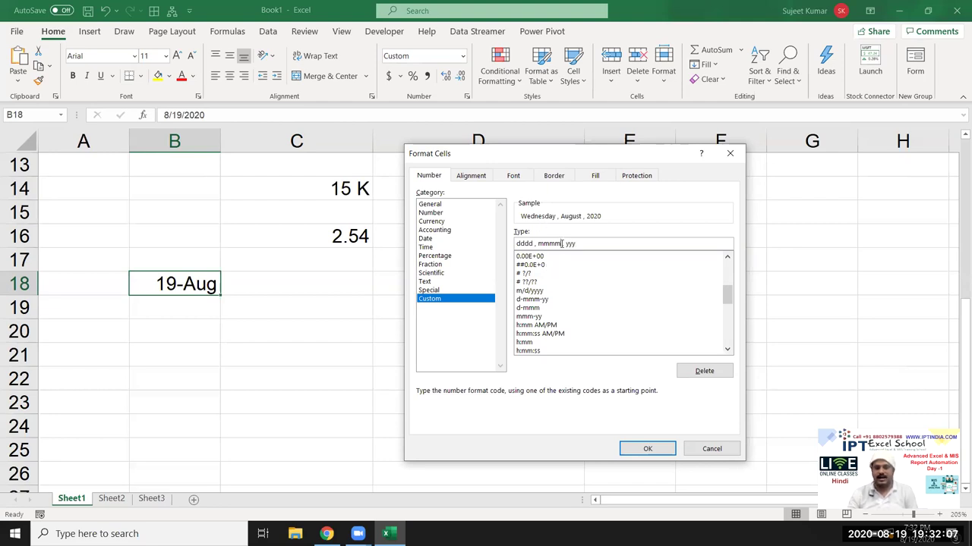
click(562, 244)
text(-dd)
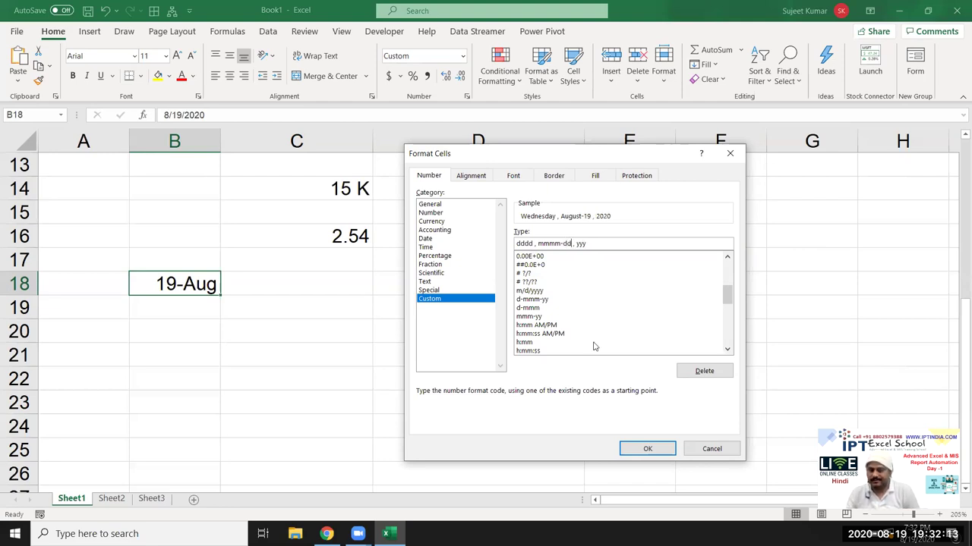
click(650, 448)
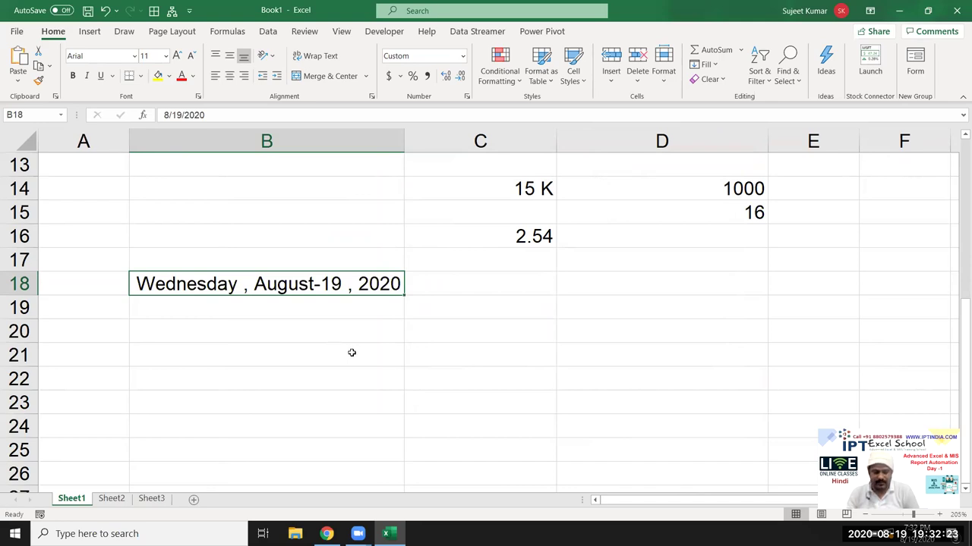
- Enter the time 10:30:12 in B21
click(330, 358)
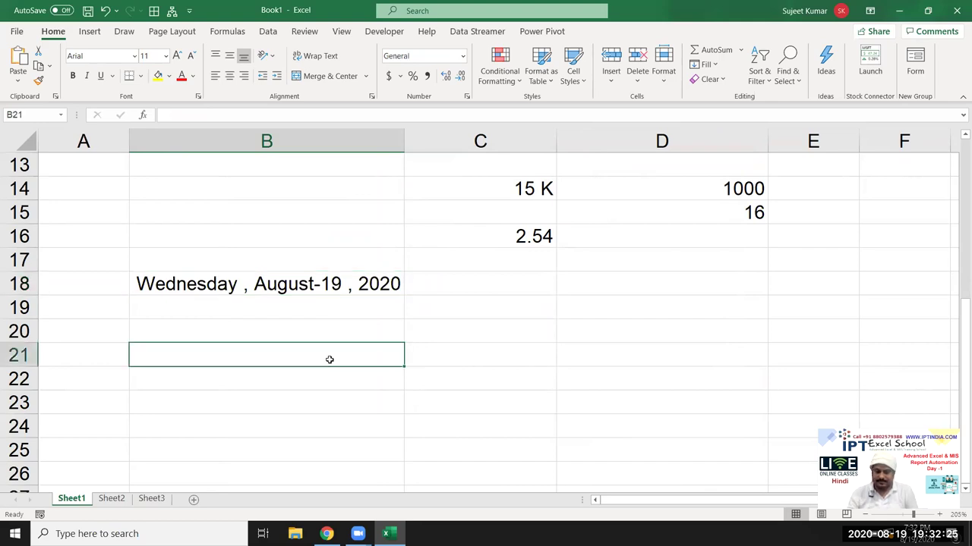
text(10:30:12)
click(329, 359)
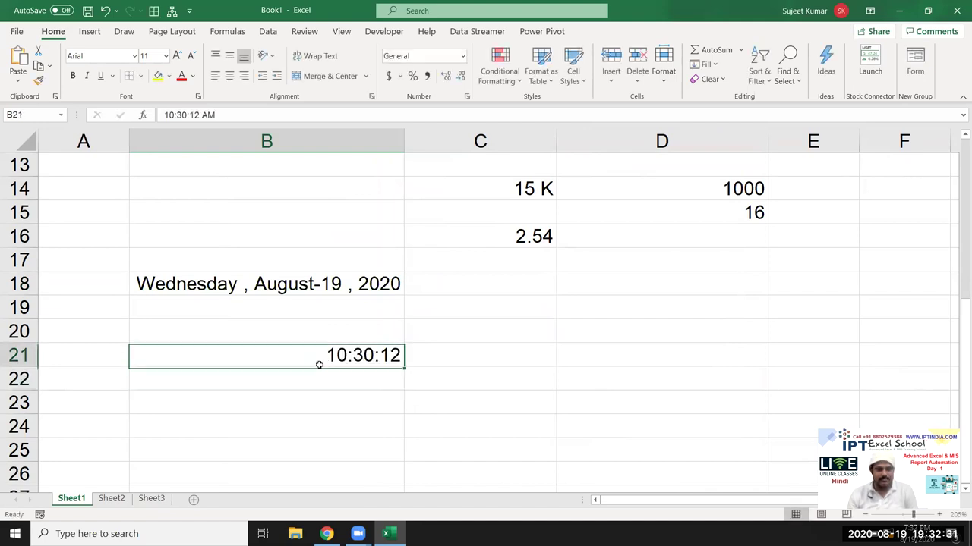
- Give B21 the custom format h:mm:ss AM/PM so it shows 10:30:12 AM
click(467, 97)
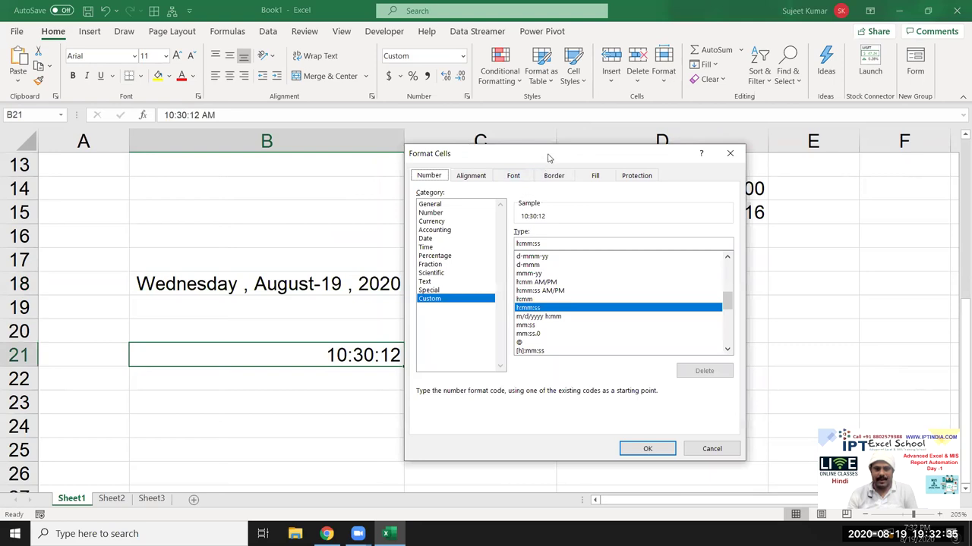
drag(548, 157, 613, 126)
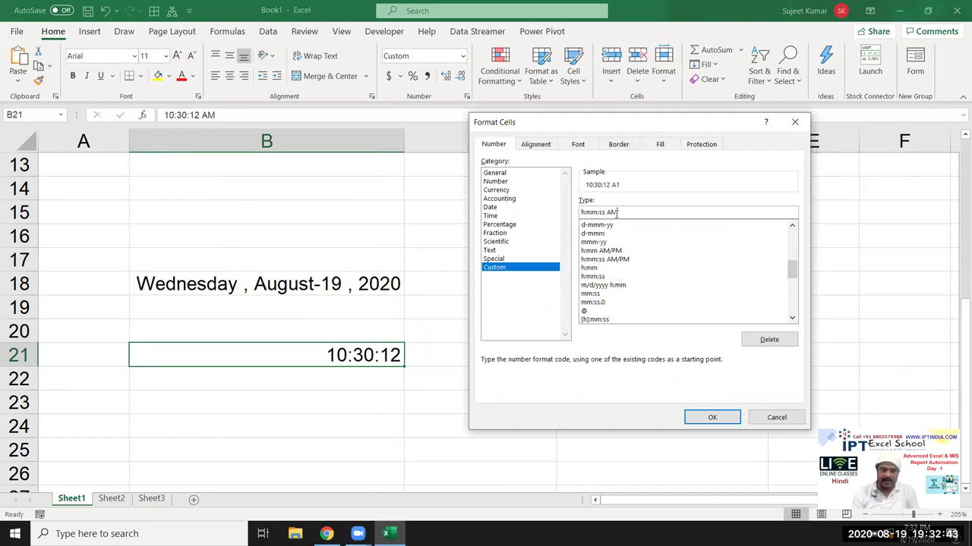
text(M)
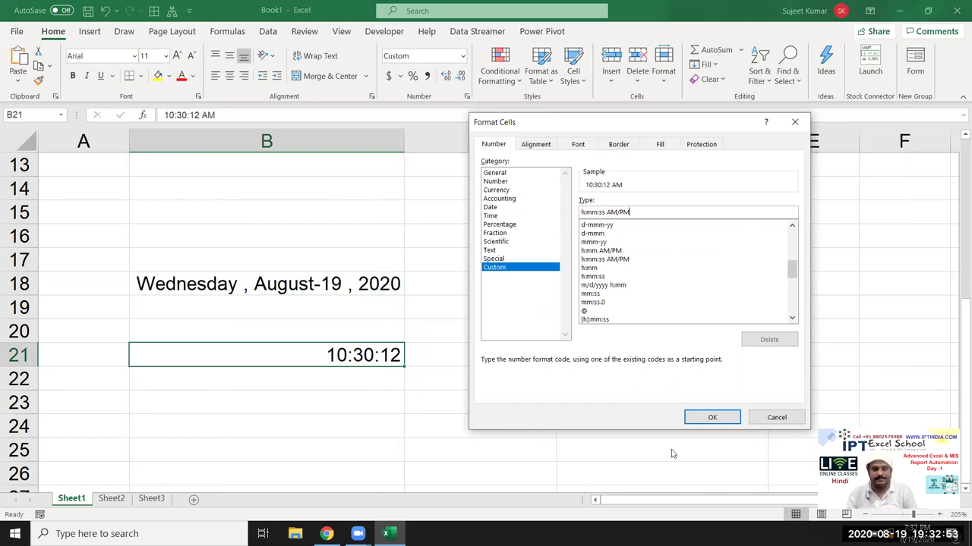
click(718, 419)
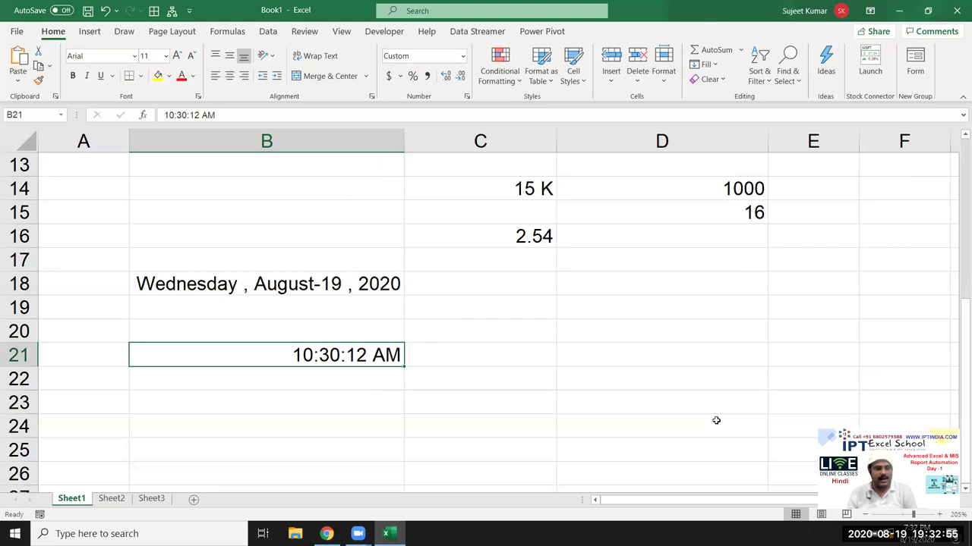
click(331, 398)
click(472, 361)
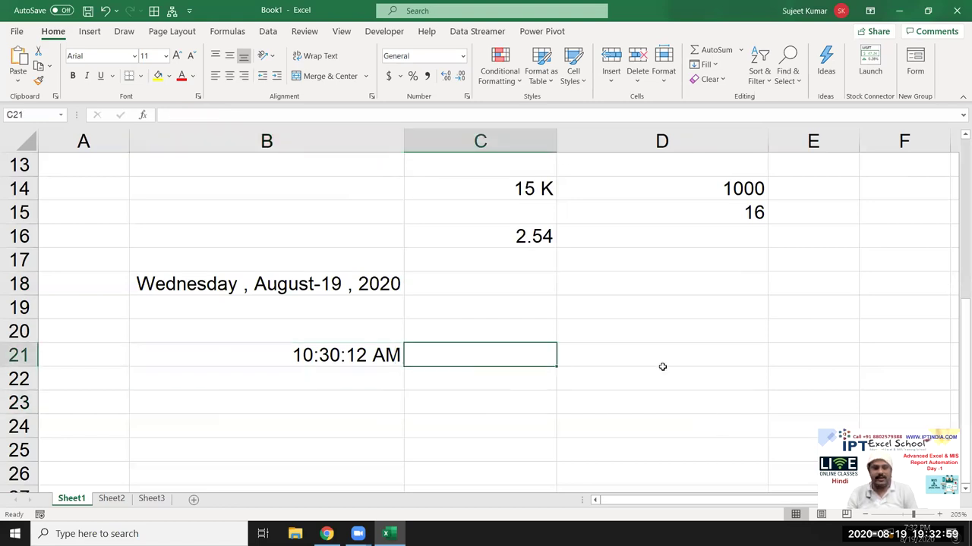
- Enter the time 10:32 in C20
click(523, 329)
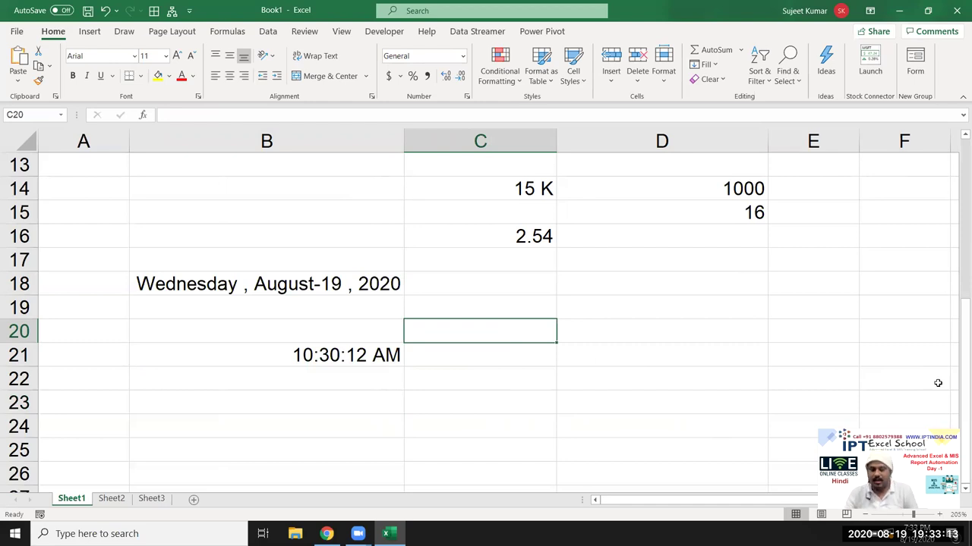
text(54:)
key(Escape)
text(10:)
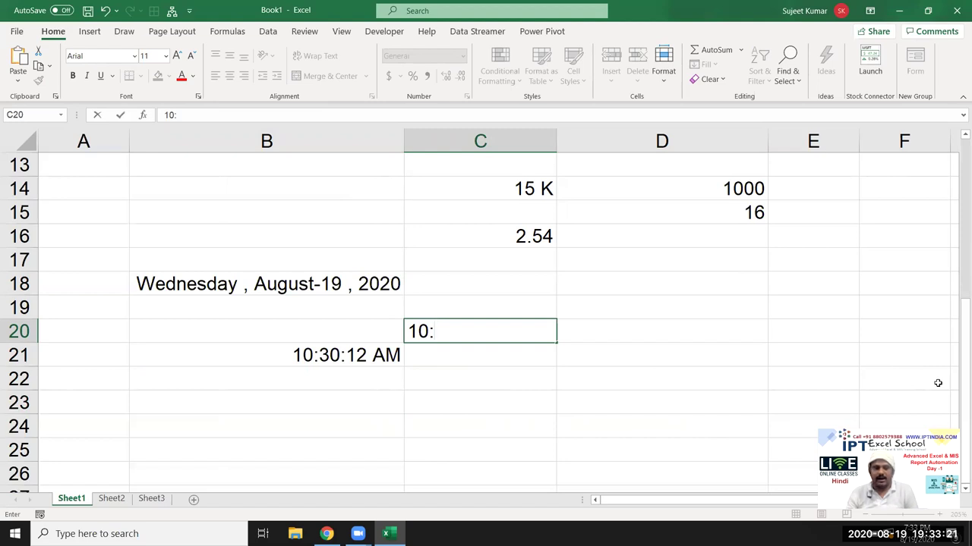
text(32)
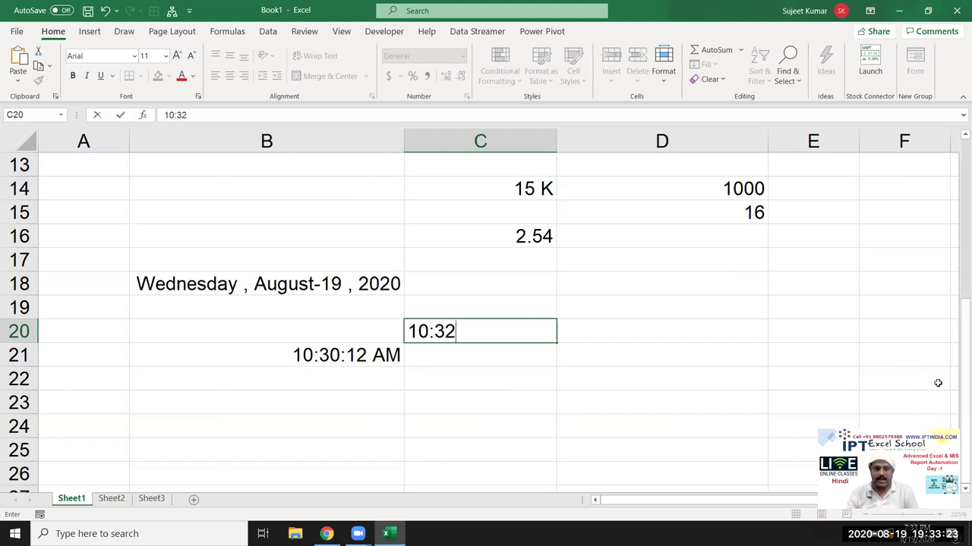
key(Return)
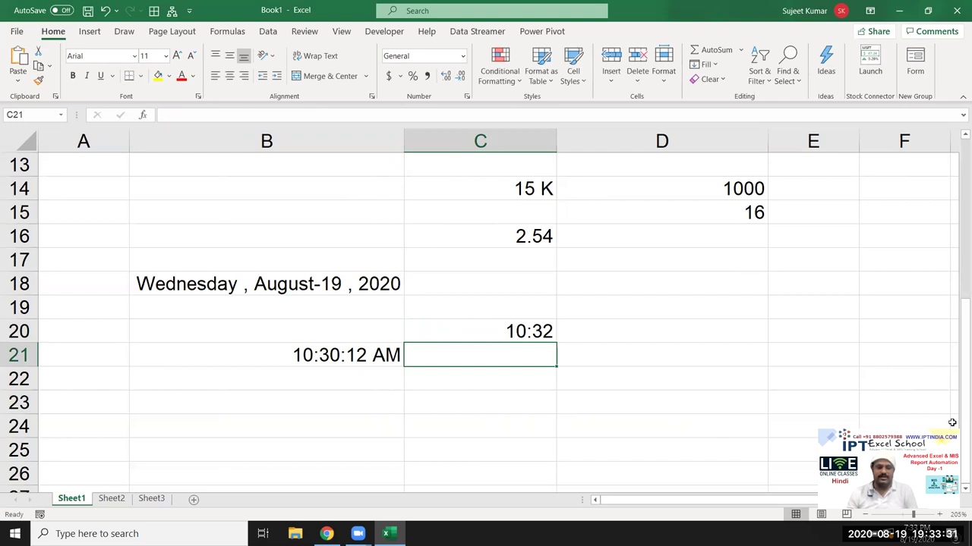
key(Up)
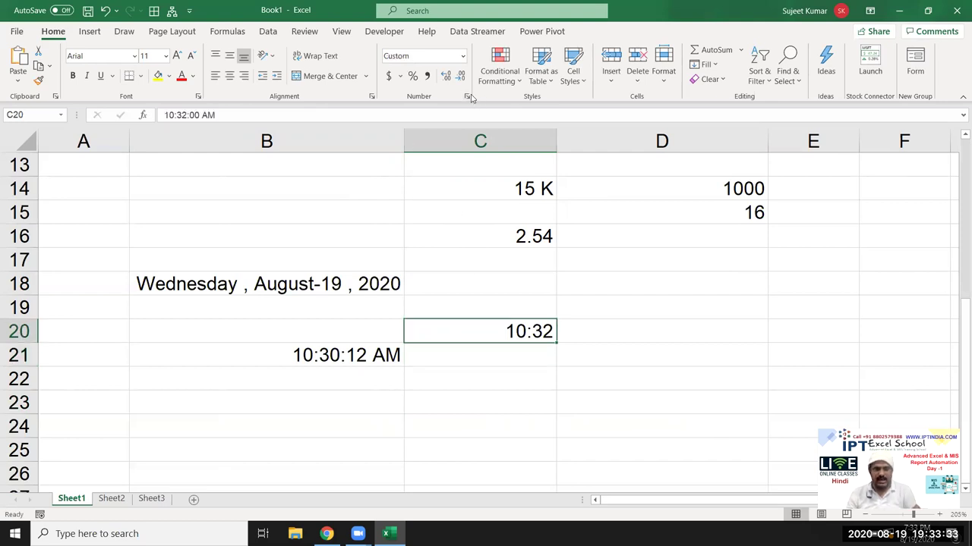
- Apply the [m] format to C20 to show 632 minutes, then undo it
key(ctrl+1)
double_click(607, 212)
text([m)
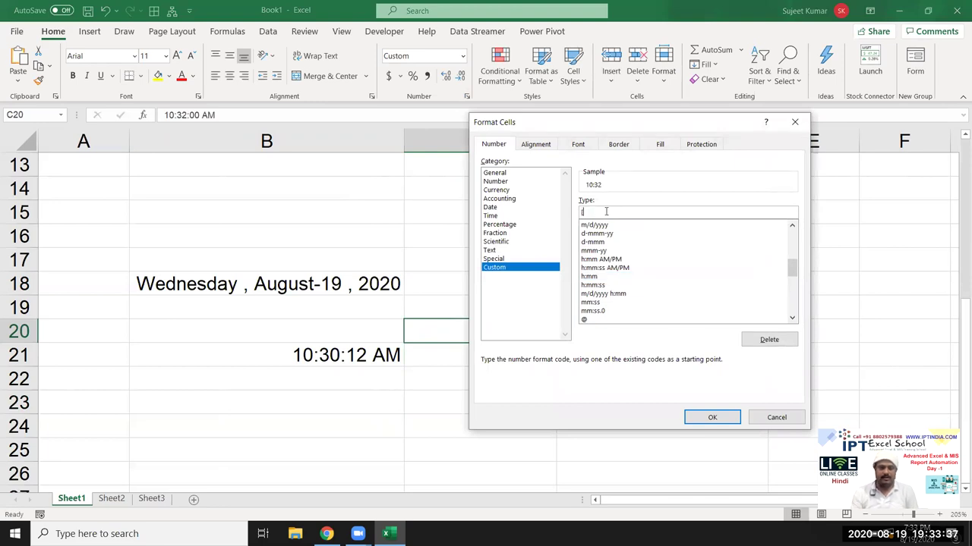
text(])
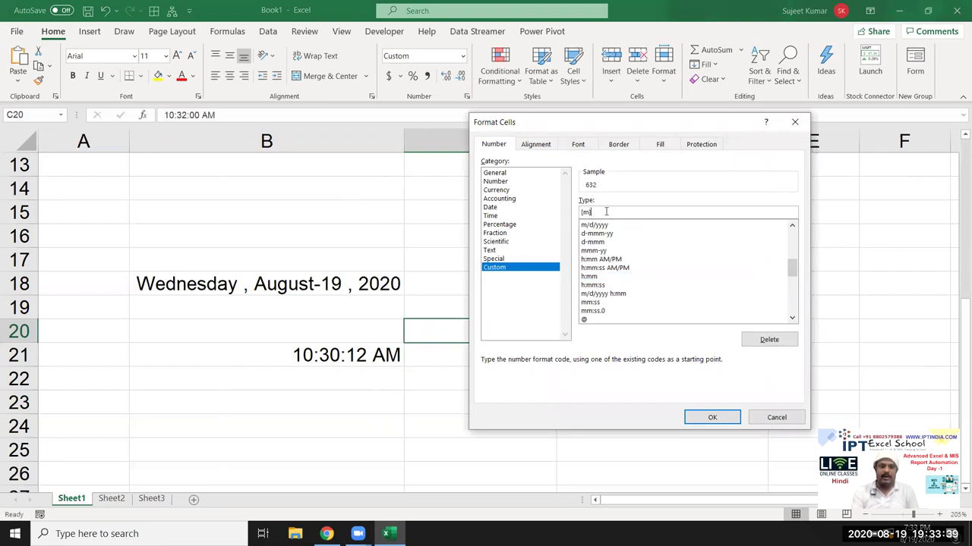
click(713, 417)
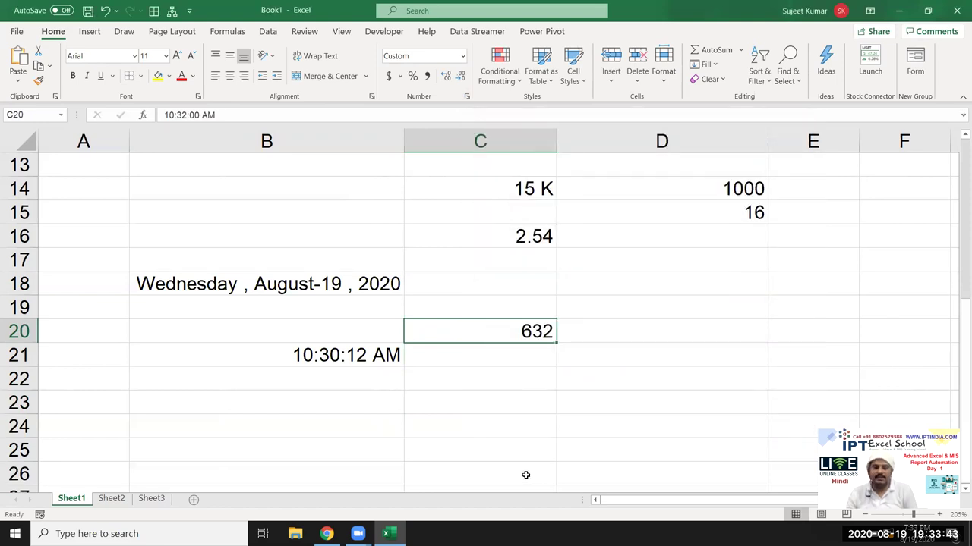
key(ctrl+z)
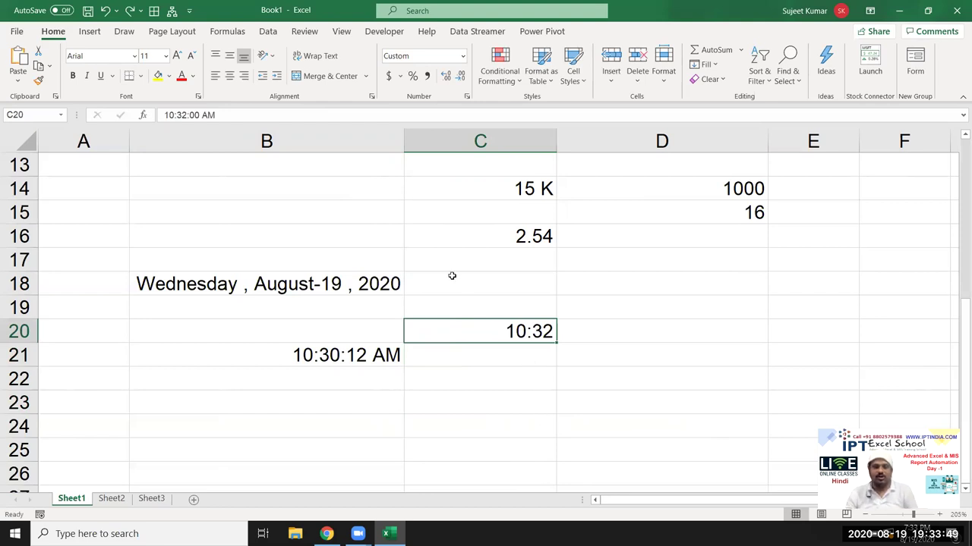
- Enter =TEXT(C20,"[m]") in D20 to show 10:32 as 632 total minutes
click(569, 330)
text(=)
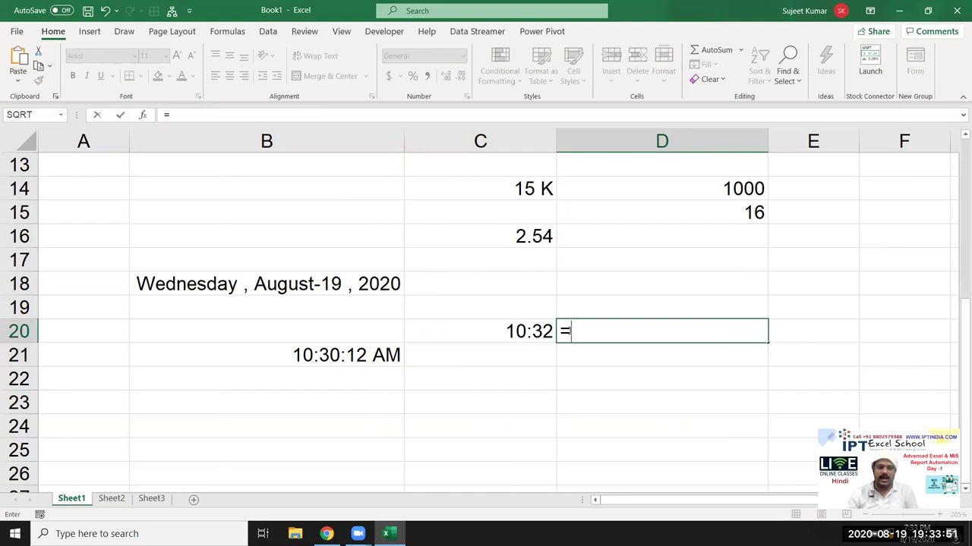
text(te)
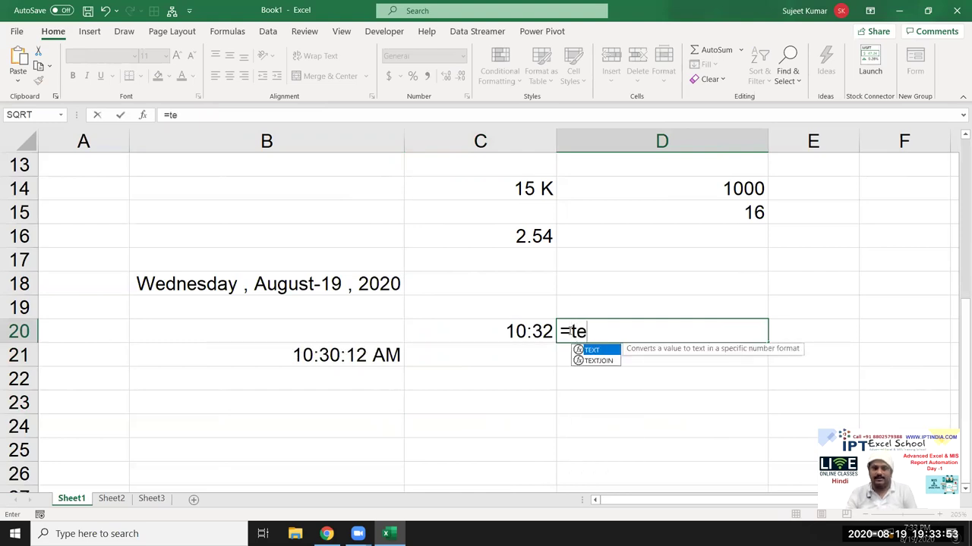
key(Tab)
key(Left)
text(,"[m]"))
key(Return)
- Change the D20 format code from [m] to [s] so it returns 37920 seconds
click(565, 331)
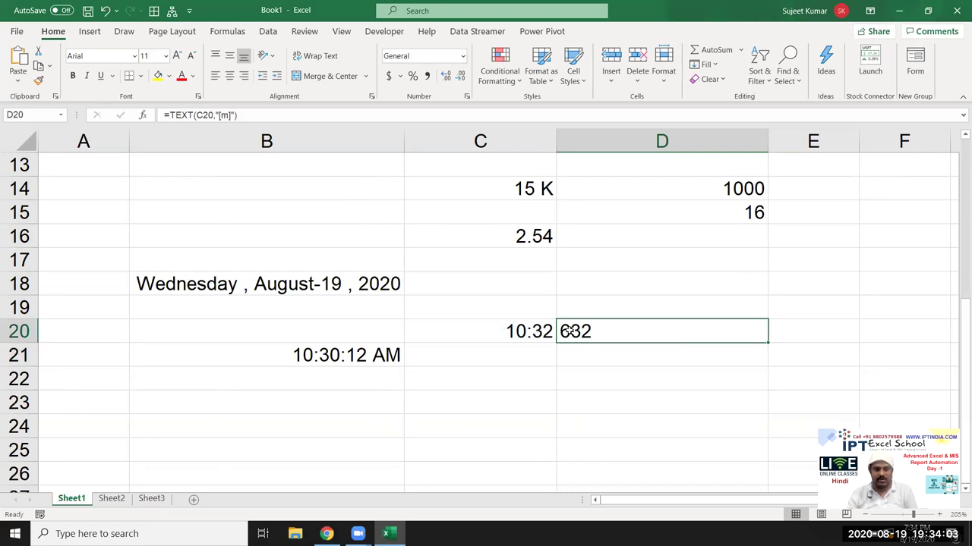
double_click(671, 334)
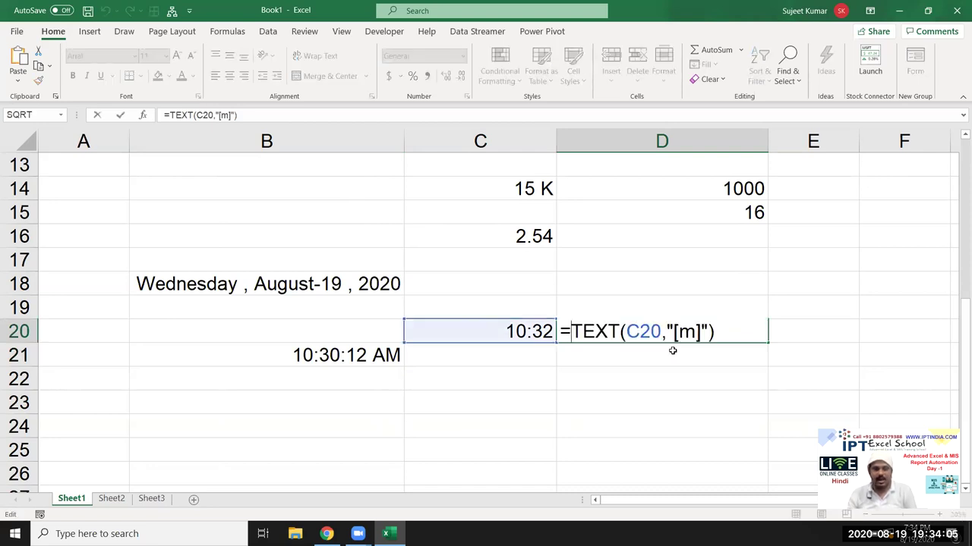
double_click(687, 331)
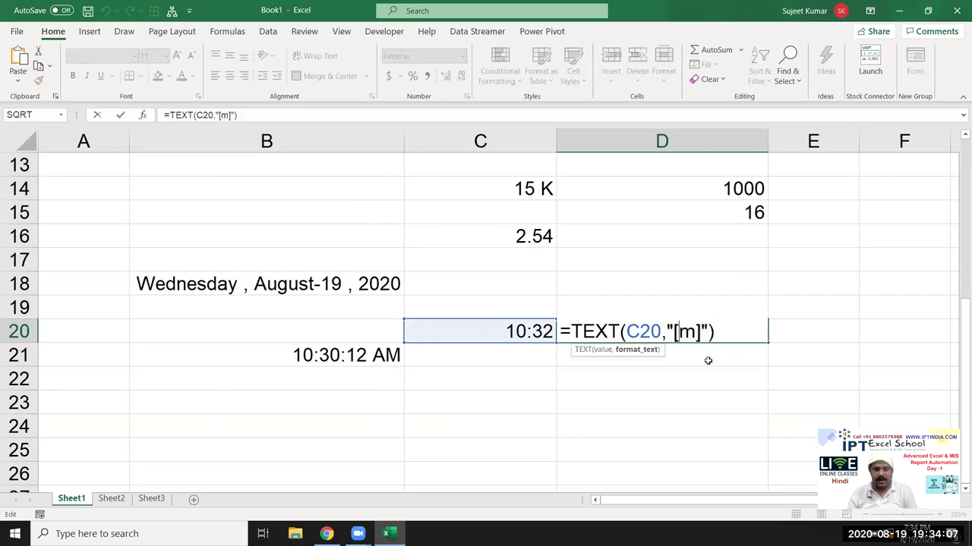
key(Delete)
text(s)
key(Return)
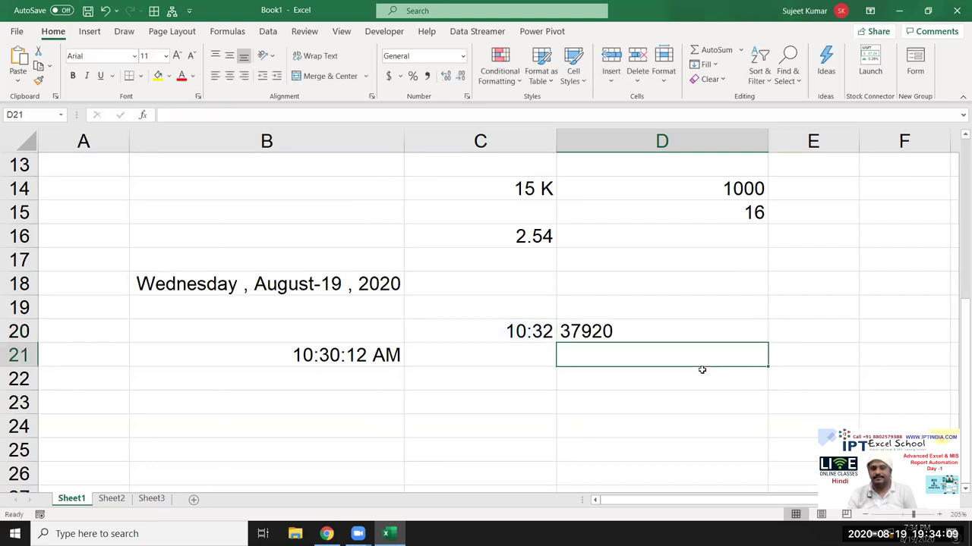
key(Up)
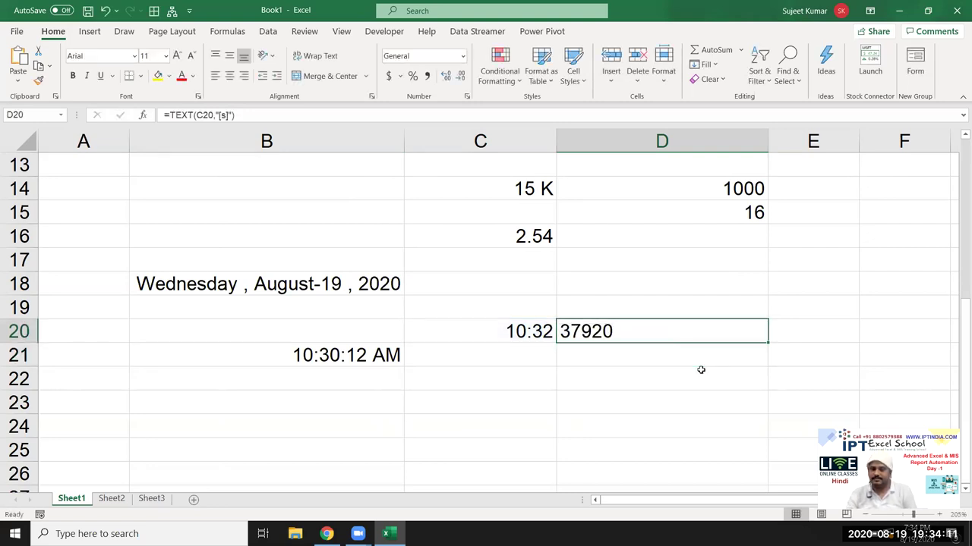
scroll(713, 418, up, 4)
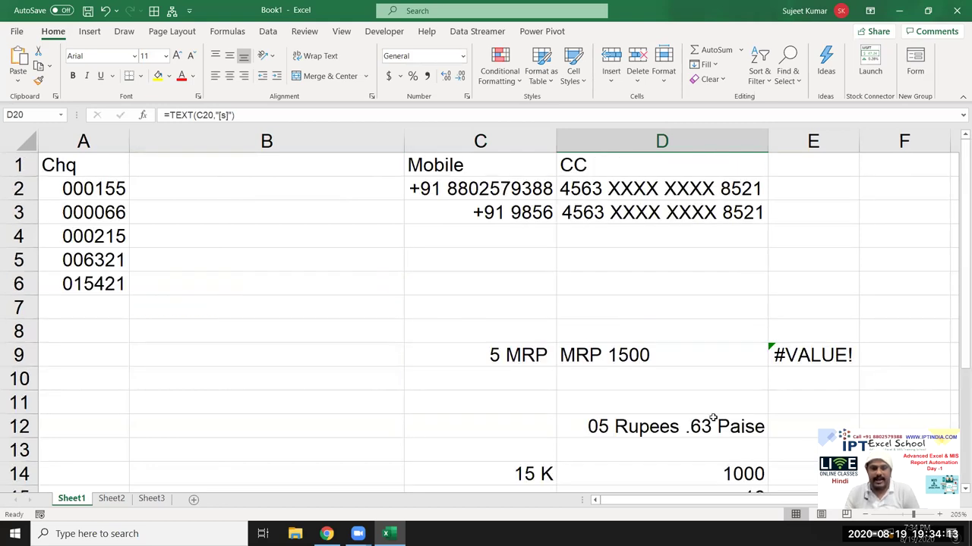
scroll(561, 321, down, 3)
scroll(149, 273, up, 3)
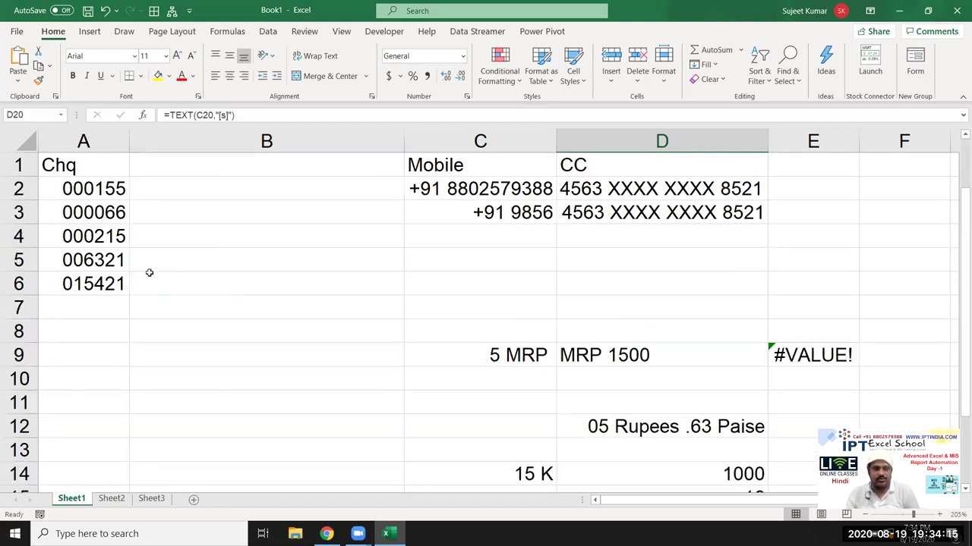
click(62, 162)
drag(271, 241, 647, 395)
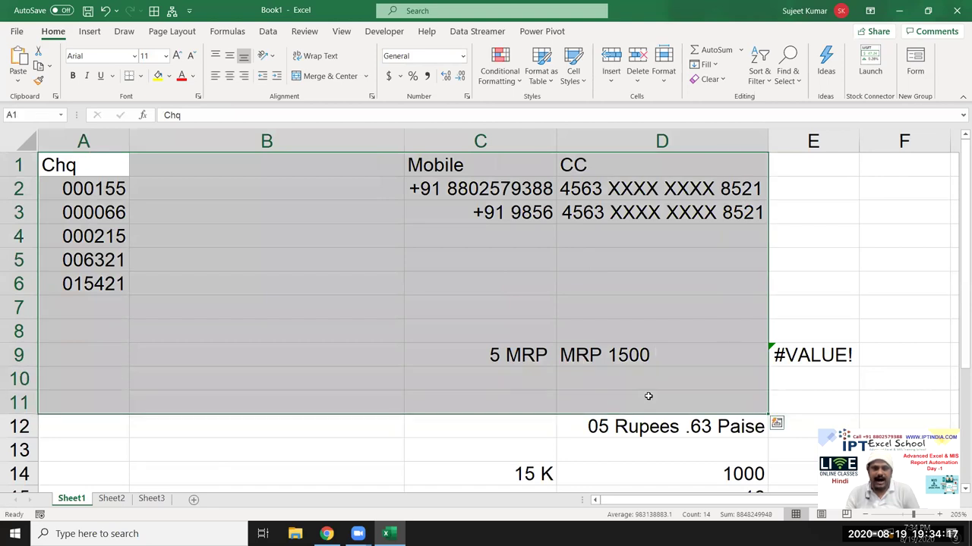